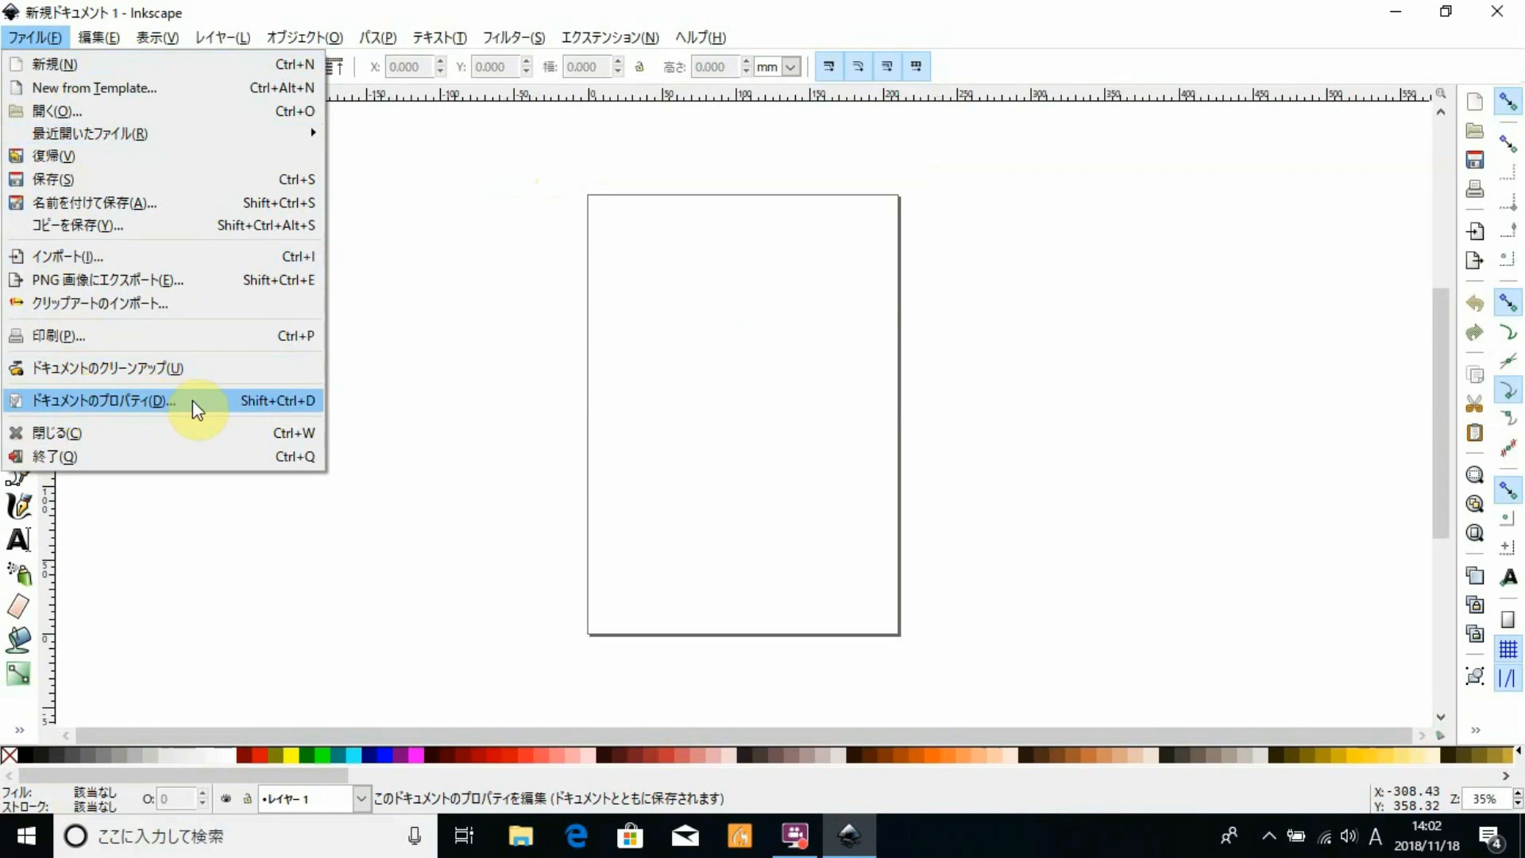
Open the document properties and set both the display units and the custom page size units to mm
{"action": "left_click", "coordinate": [192, 400]}
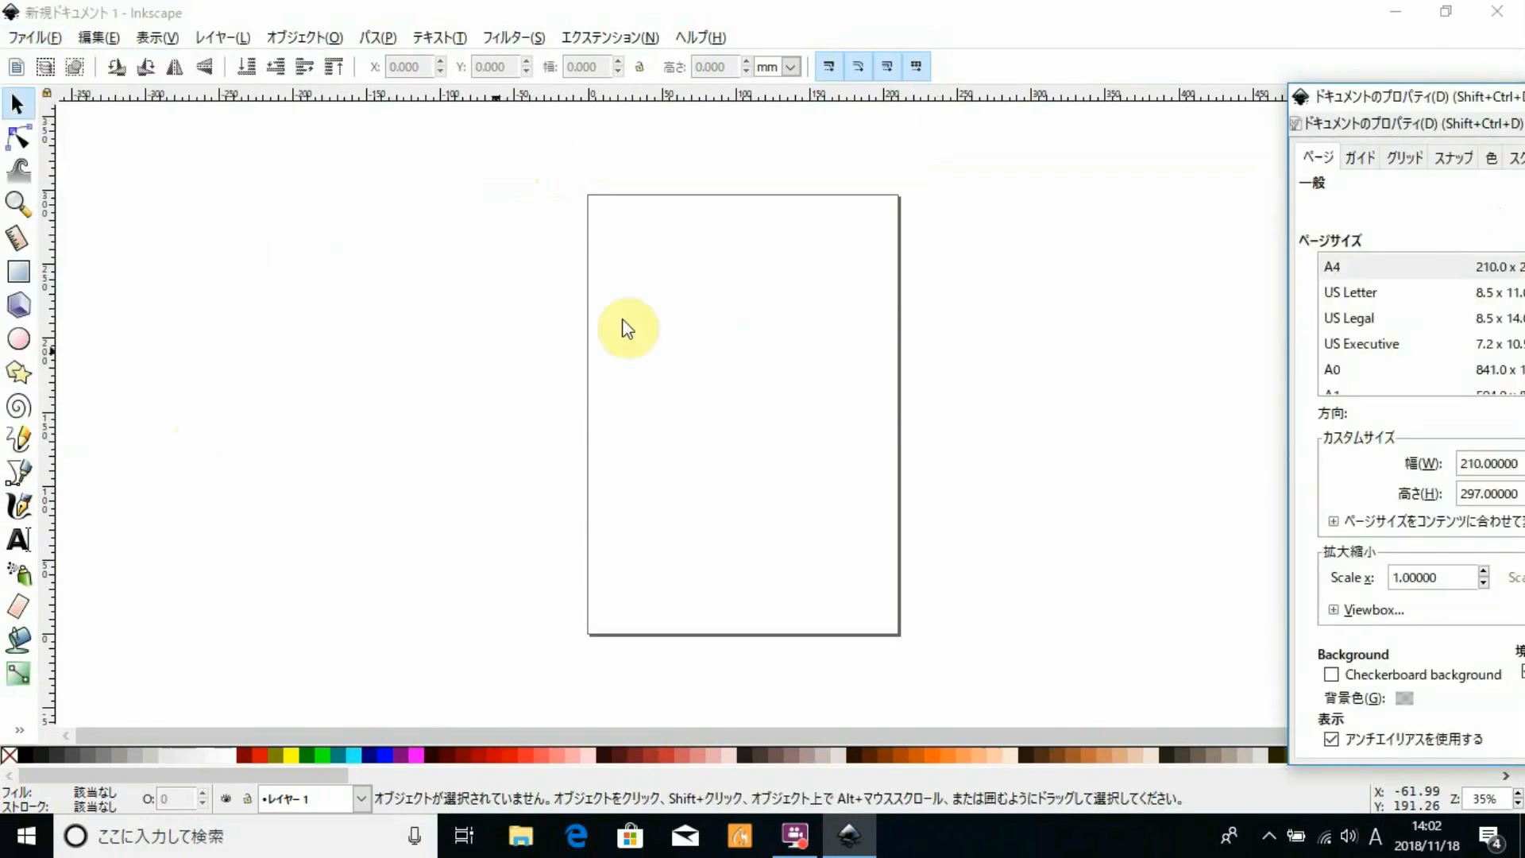
{"action": "left_click_drag", "start_coordinate": [1399, 95], "coordinate": [677, 64]}
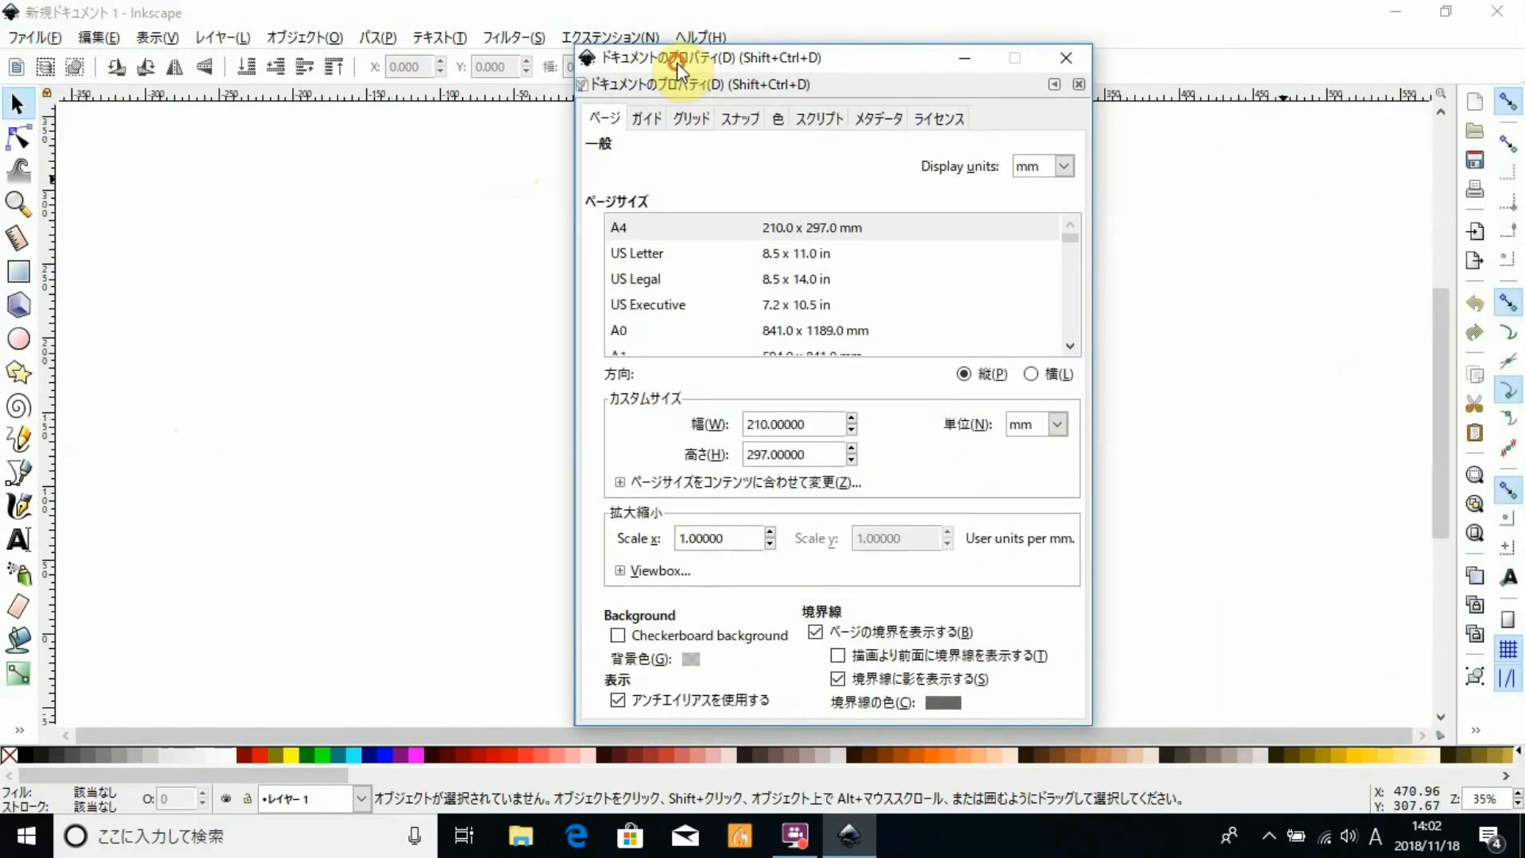
{"action": "left_click", "coordinate": [1010, 170]}
{"action": "left_click", "coordinate": [1032, 188]}
{"action": "left_click", "coordinate": [1032, 424]}
{"action": "left_click", "coordinate": [1034, 449]}
Set the custom page size to 160 mm wide and 100 mm high, and close the document properties
{"action": "left_click_drag", "start_coordinate": [818, 427], "coordinate": [747, 429]}
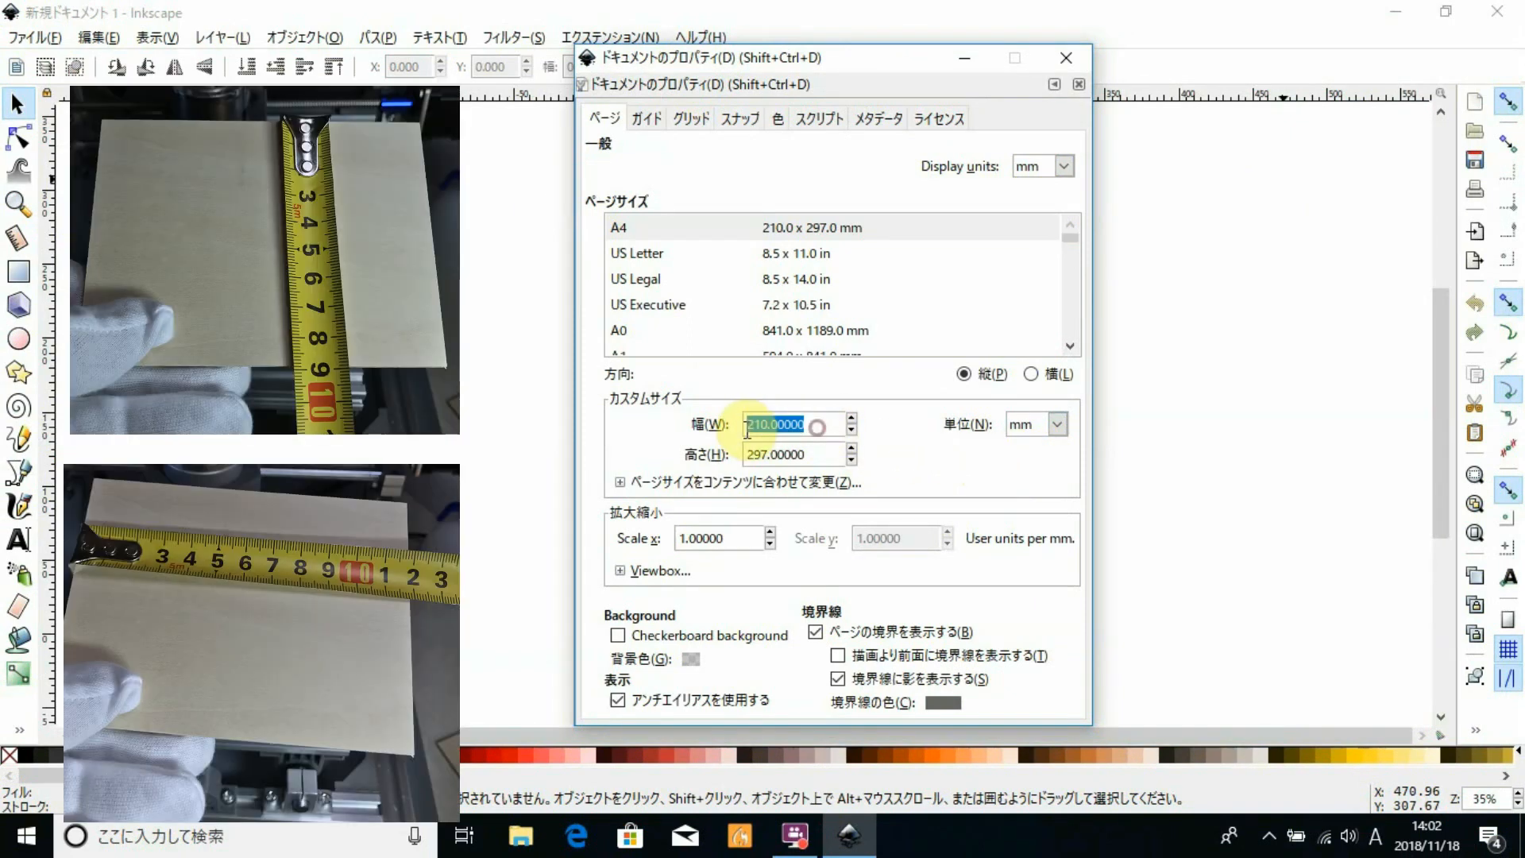
{"action": "type", "text": "160"}
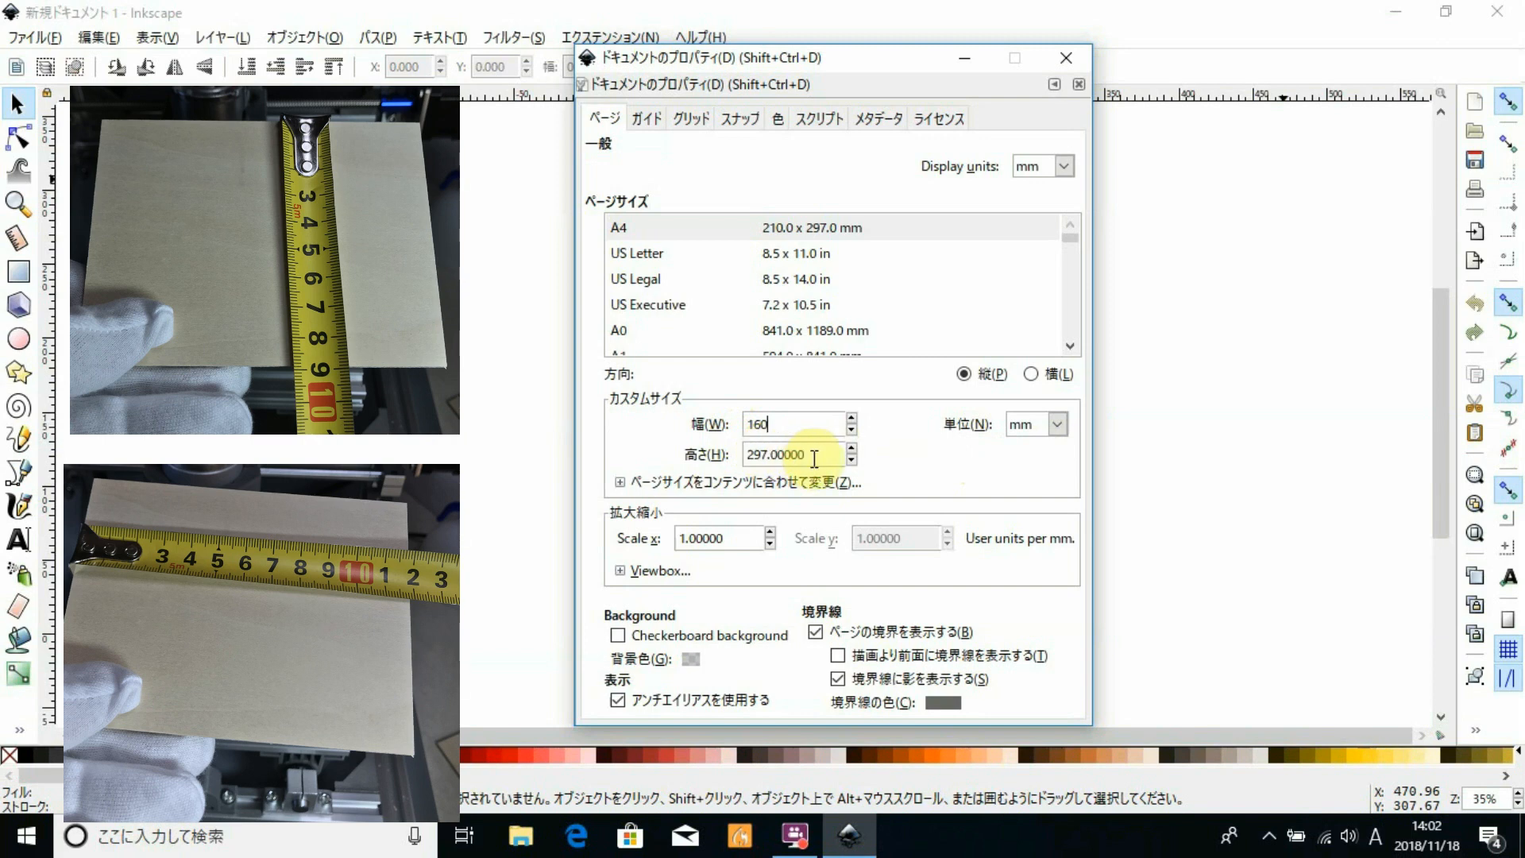
{"action": "left_click_drag", "start_coordinate": [817, 453], "coordinate": [747, 453]}
{"action": "type", "text": "1"}
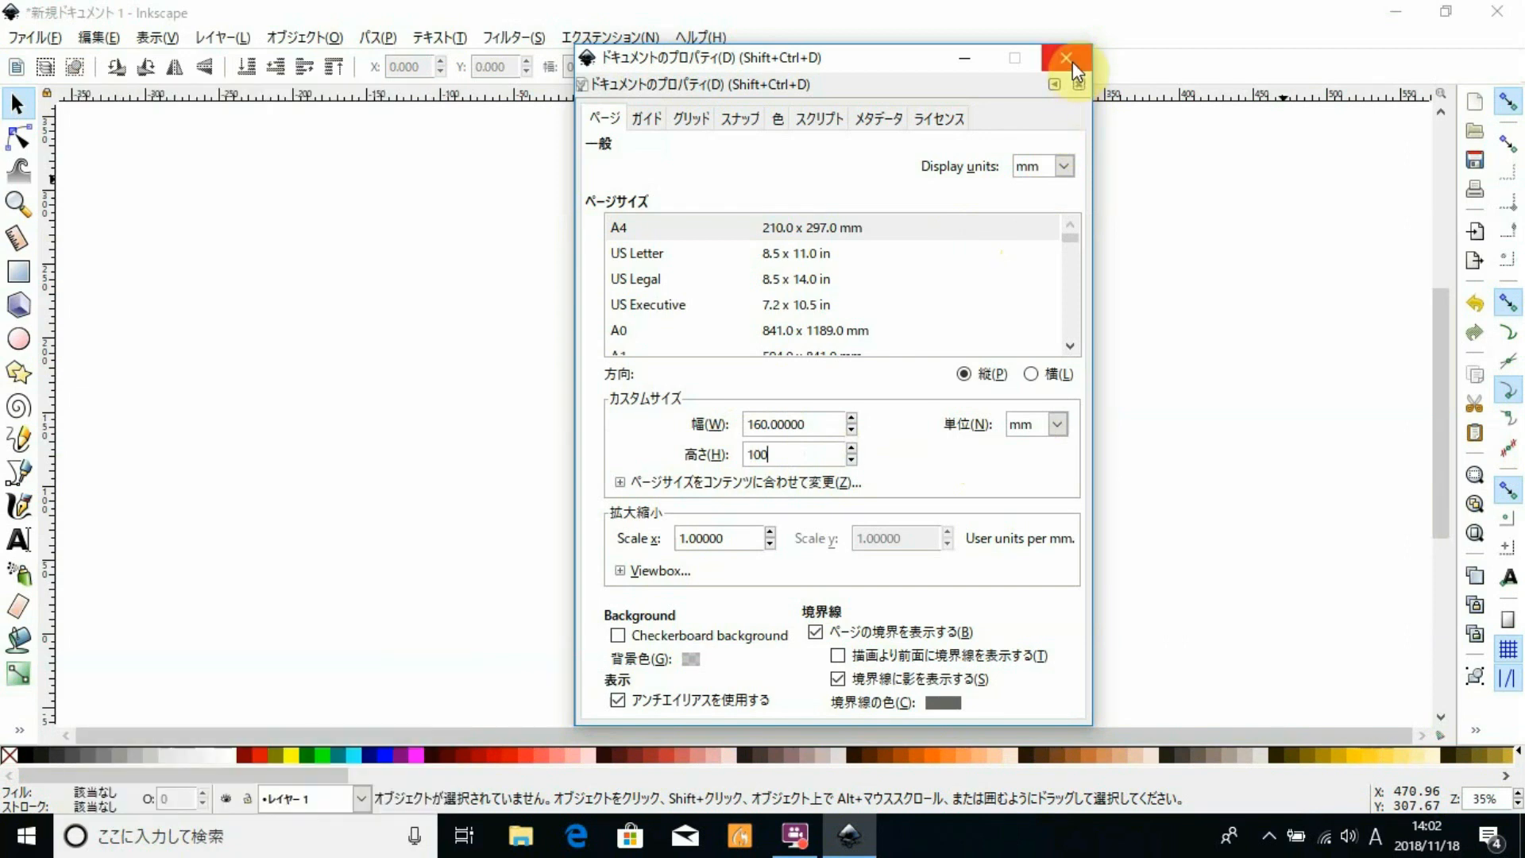
{"action": "left_click", "coordinate": [1072, 60]}
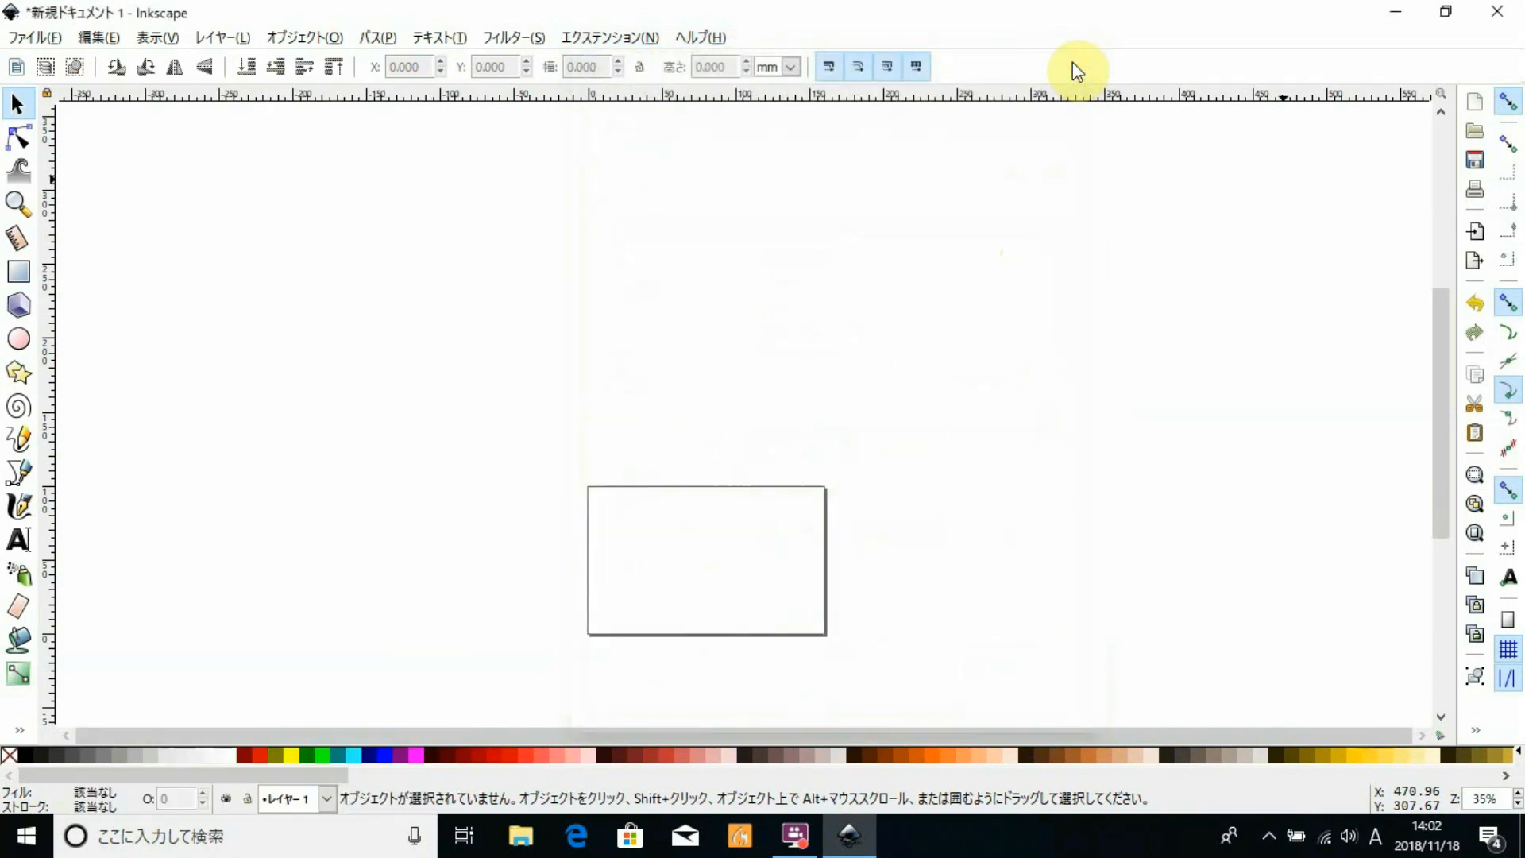
Draw a spiral about 38.5 mm wide and 35.2 mm high from the centre of the page
{"action": "left_click", "coordinate": [1475, 533]}
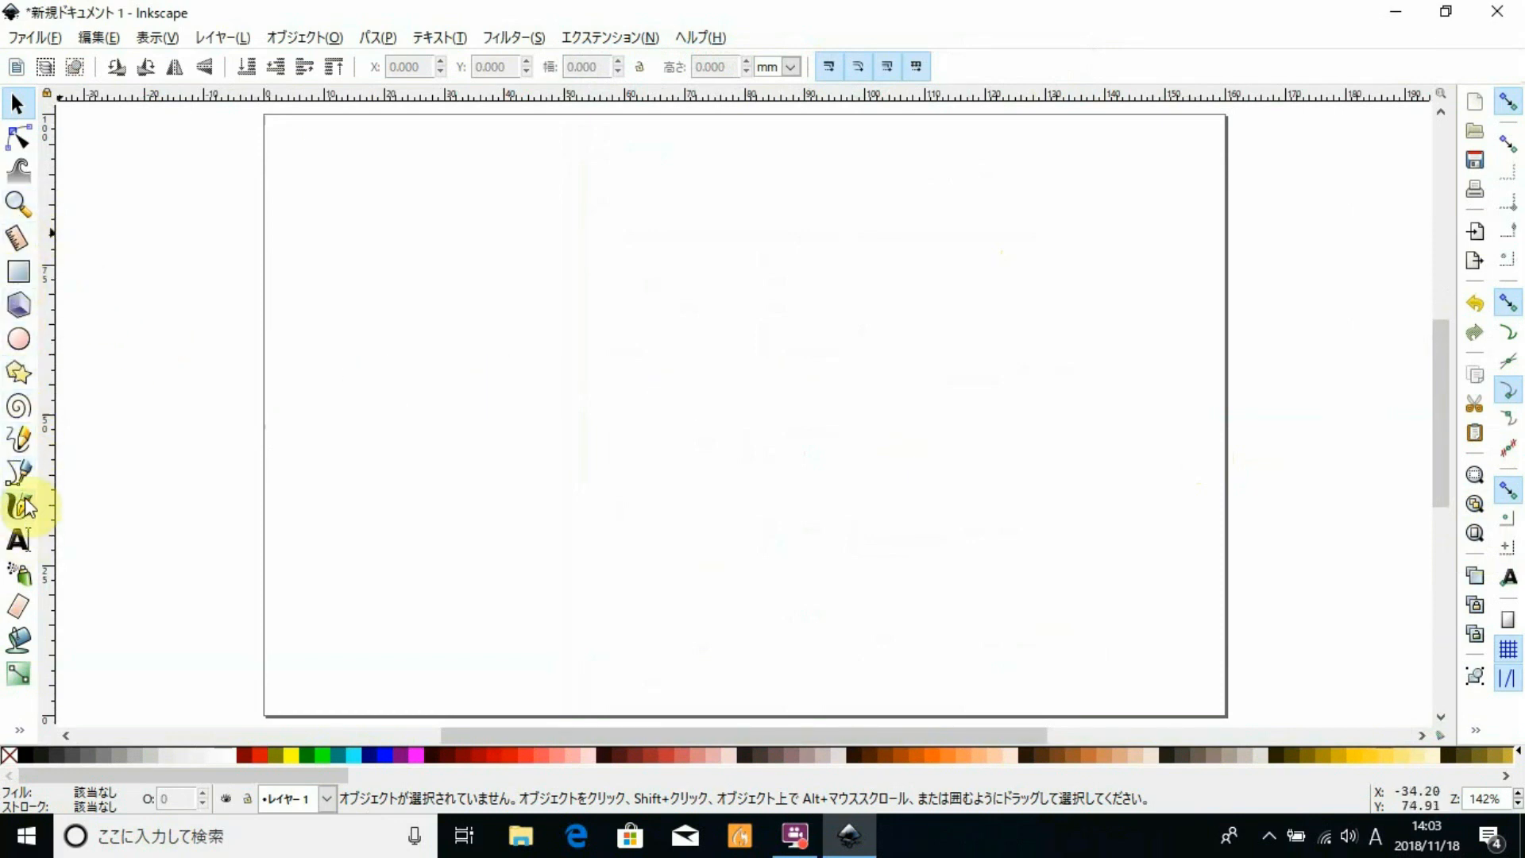
{"action": "left_click", "coordinate": [19, 407]}
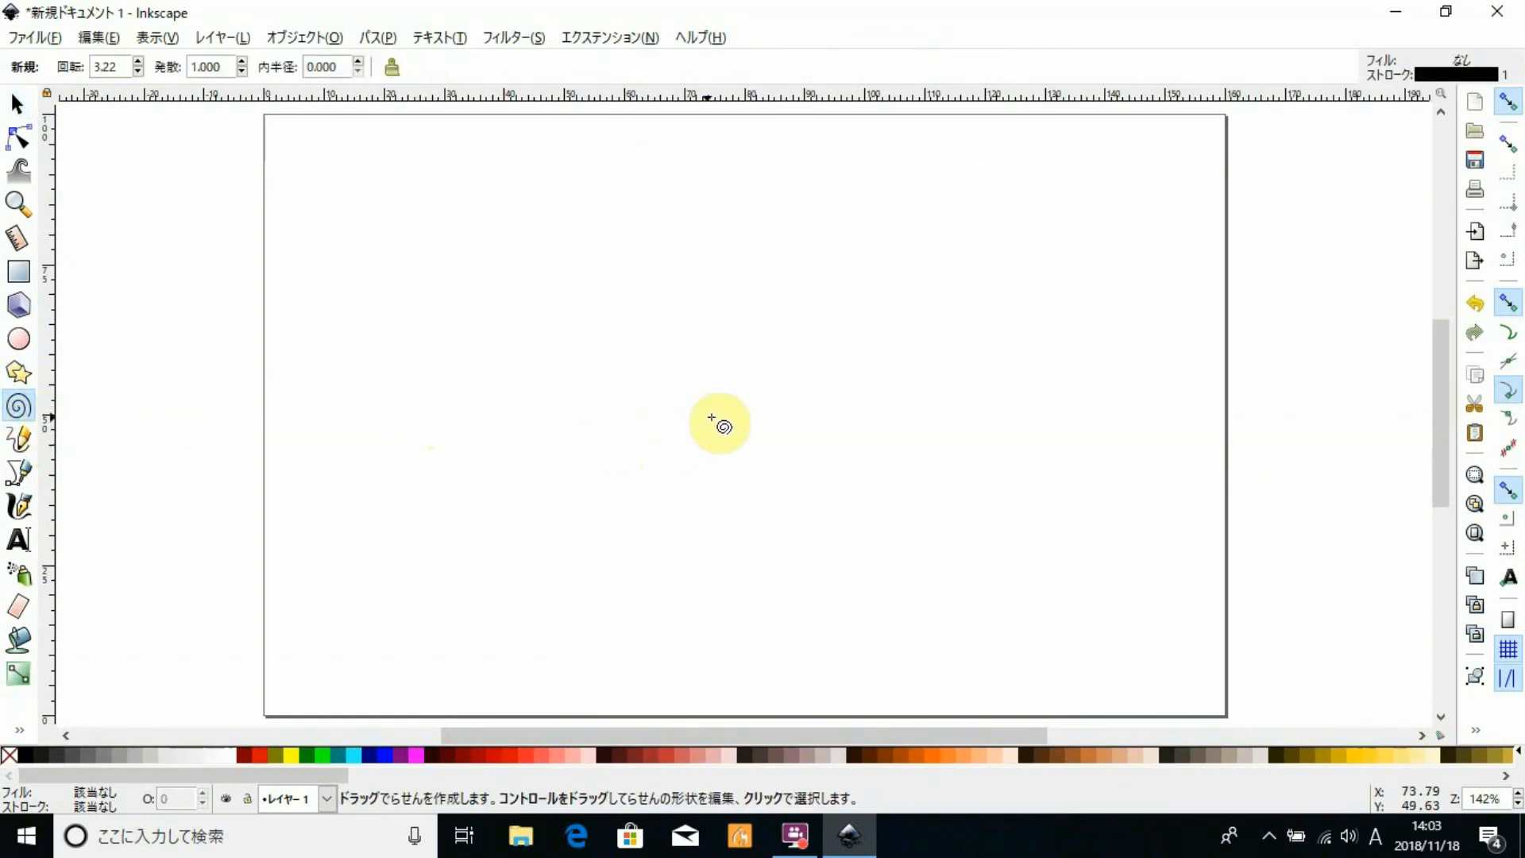
{"action": "left_click_drag", "start_coordinate": [743, 413], "coordinate": [837, 504]}
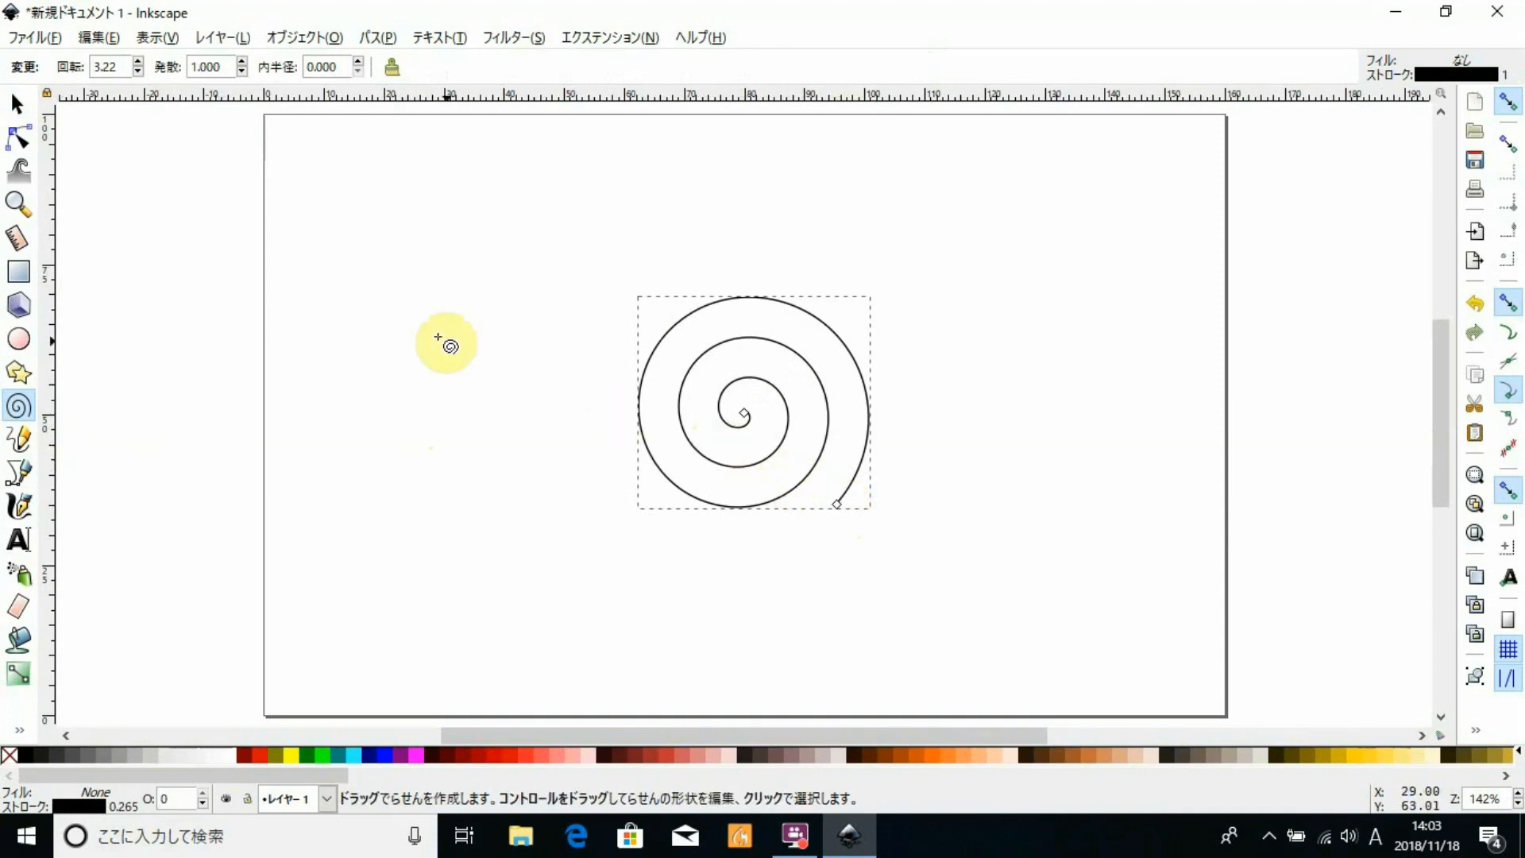
{"action": "left_click", "coordinate": [18, 104]}
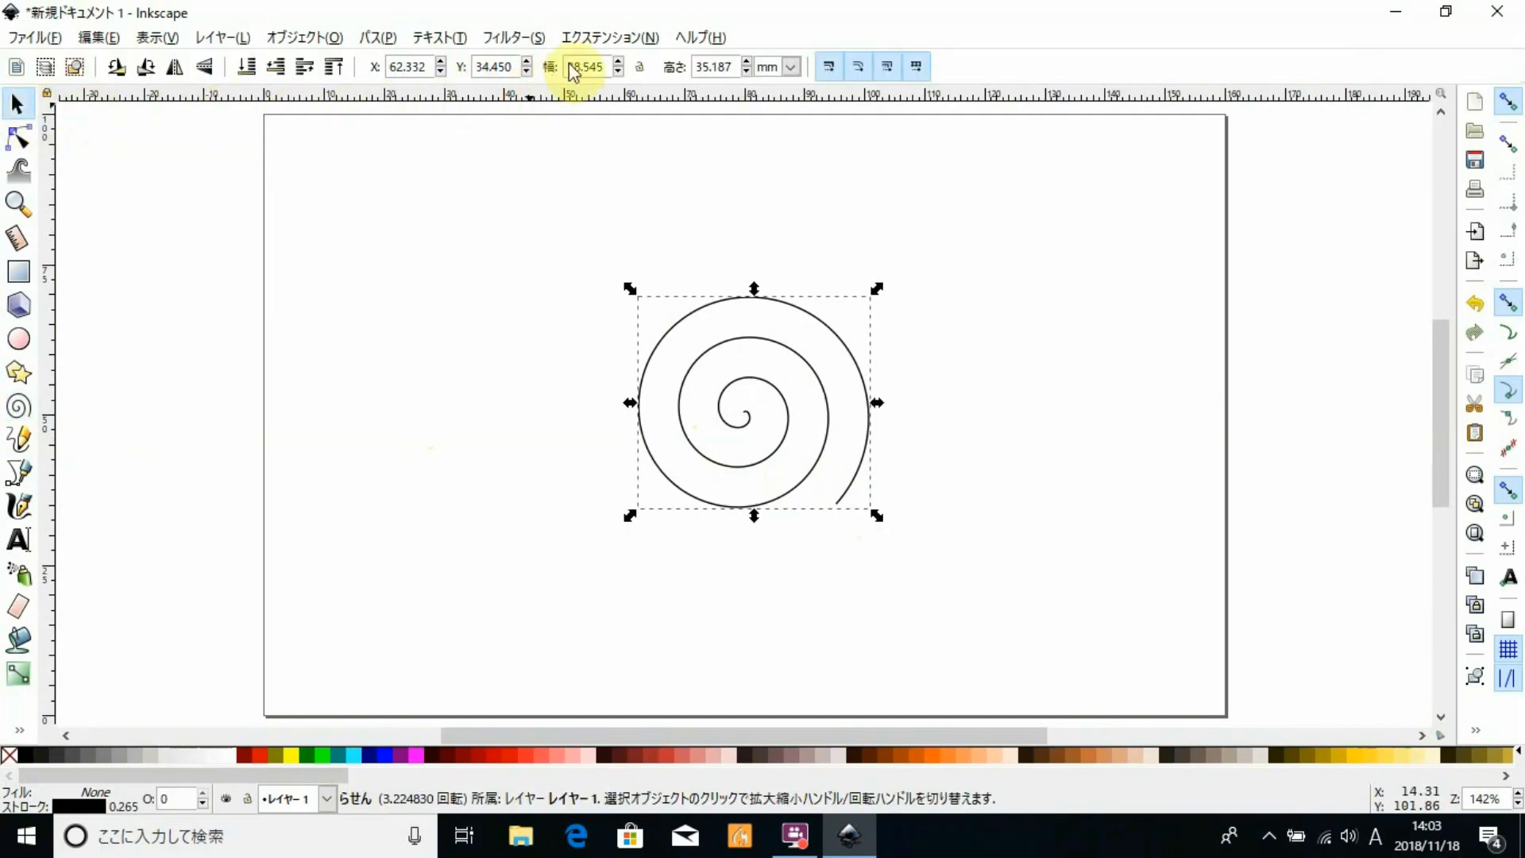
Create Gcodetools orientation points in 2-points mode with Z surface 0, Z depth -1 and mm units
{"action": "left_click", "coordinate": [598, 41]}
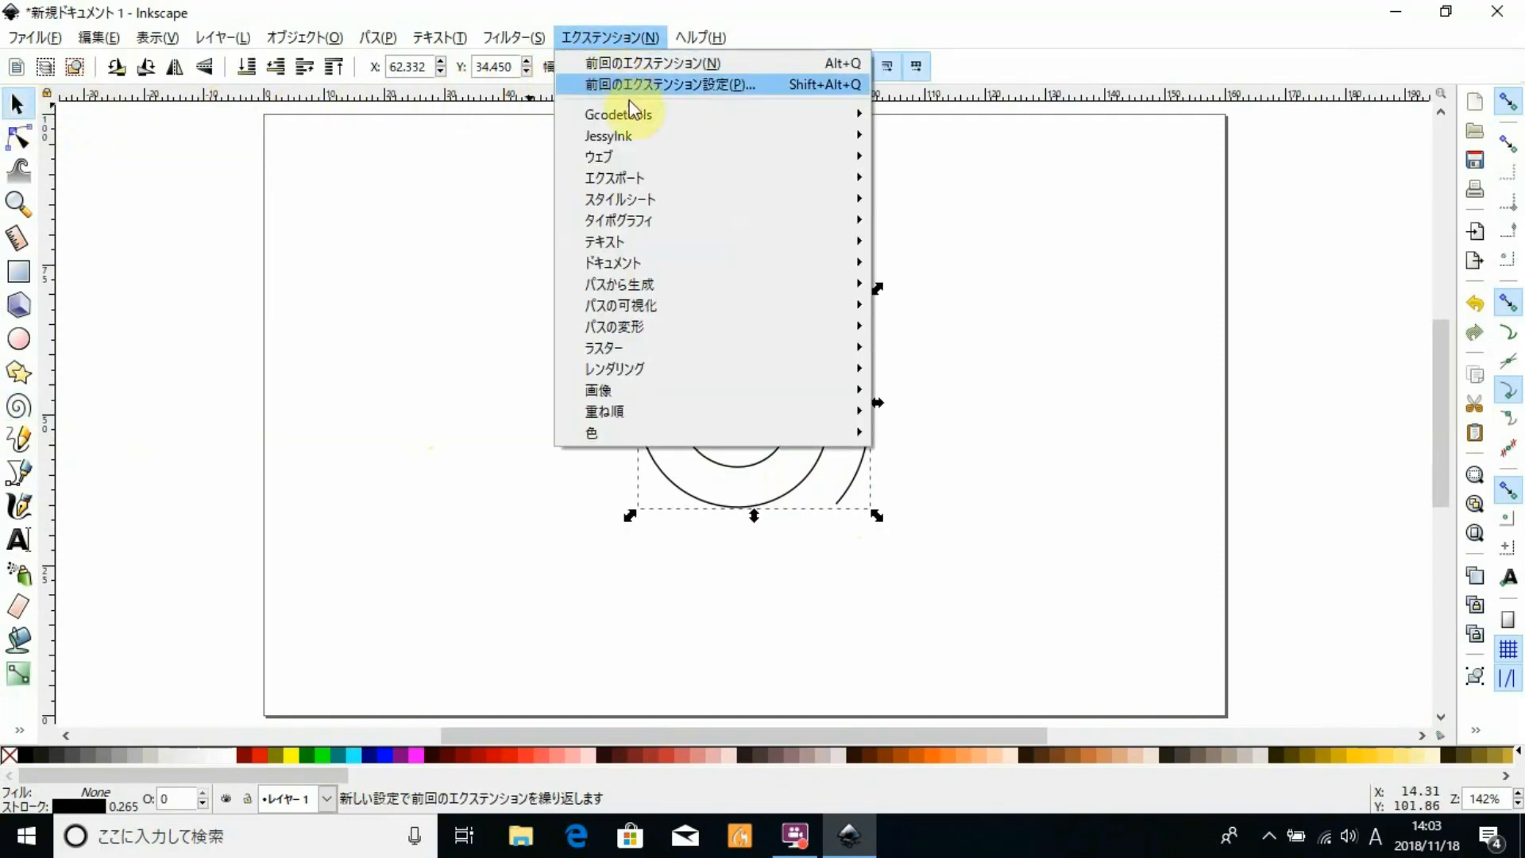
{"action": "mouse_move", "coordinate": [768, 120]}
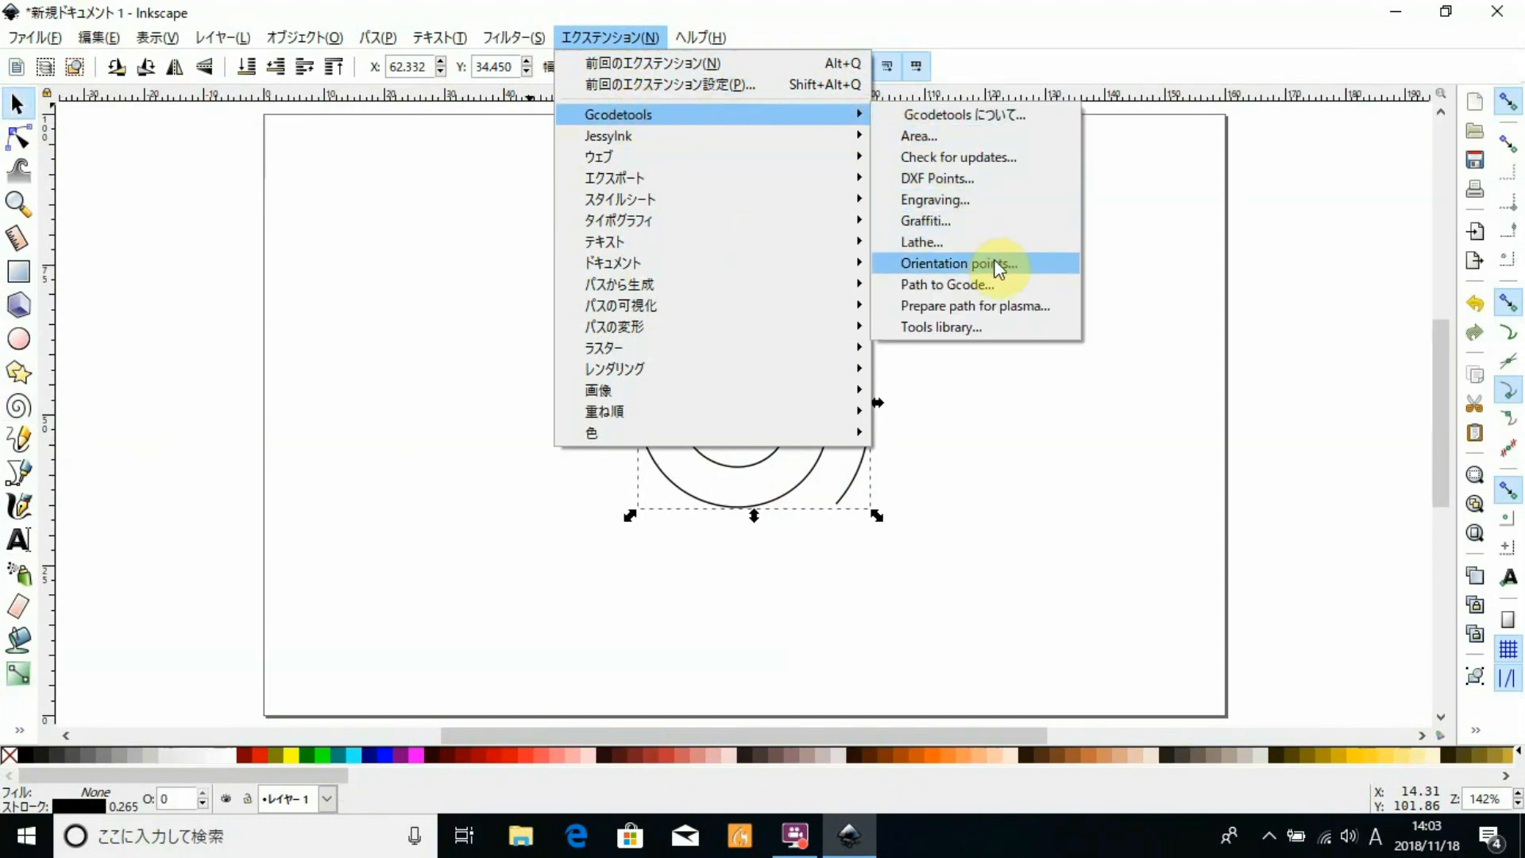
{"action": "left_click", "coordinate": [1017, 265]}
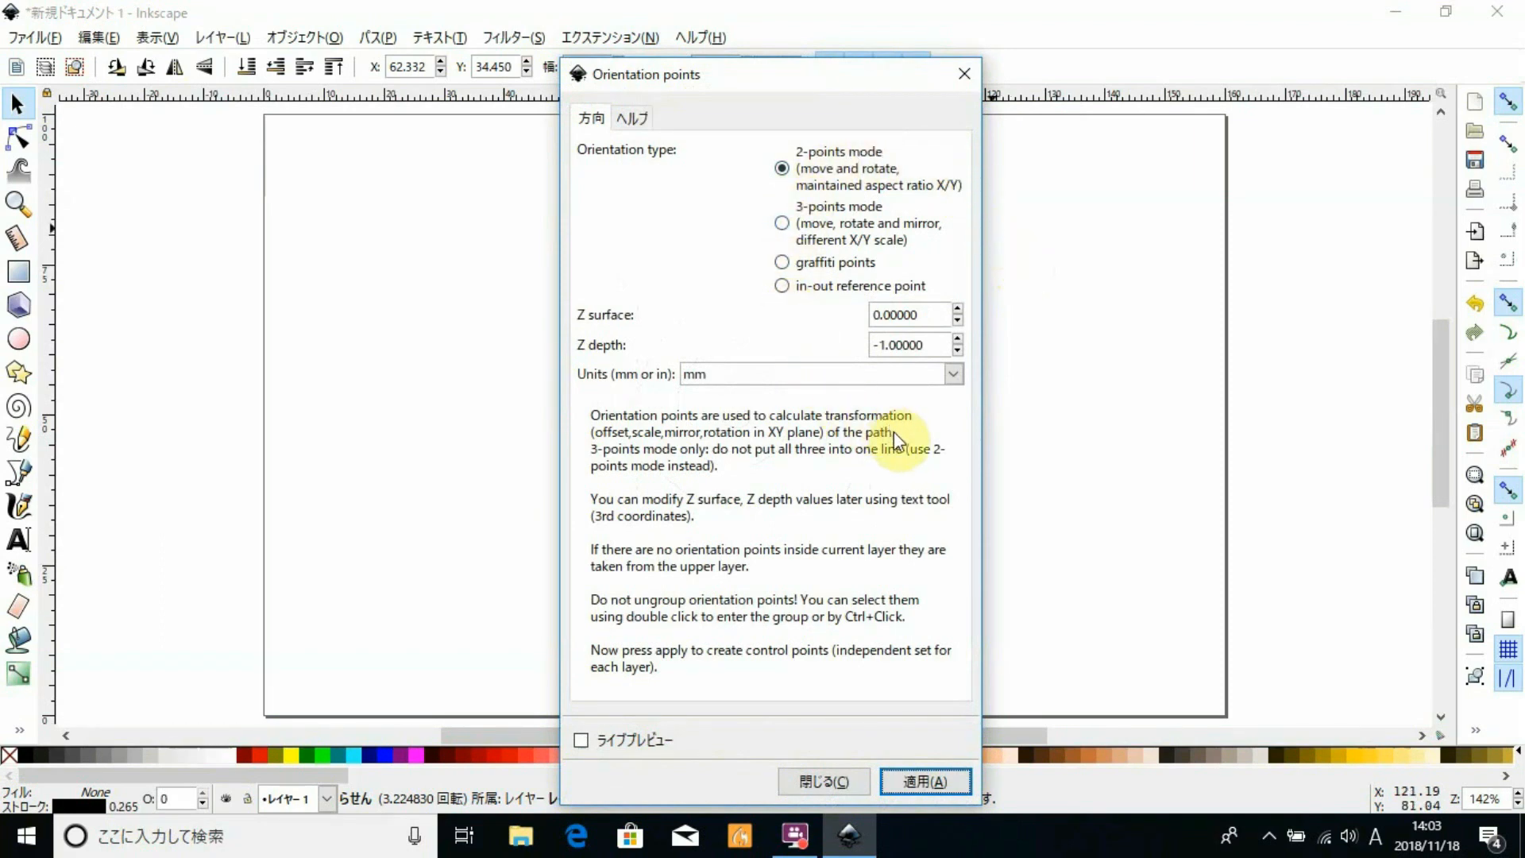
{"action": "left_click", "coordinate": [960, 782]}
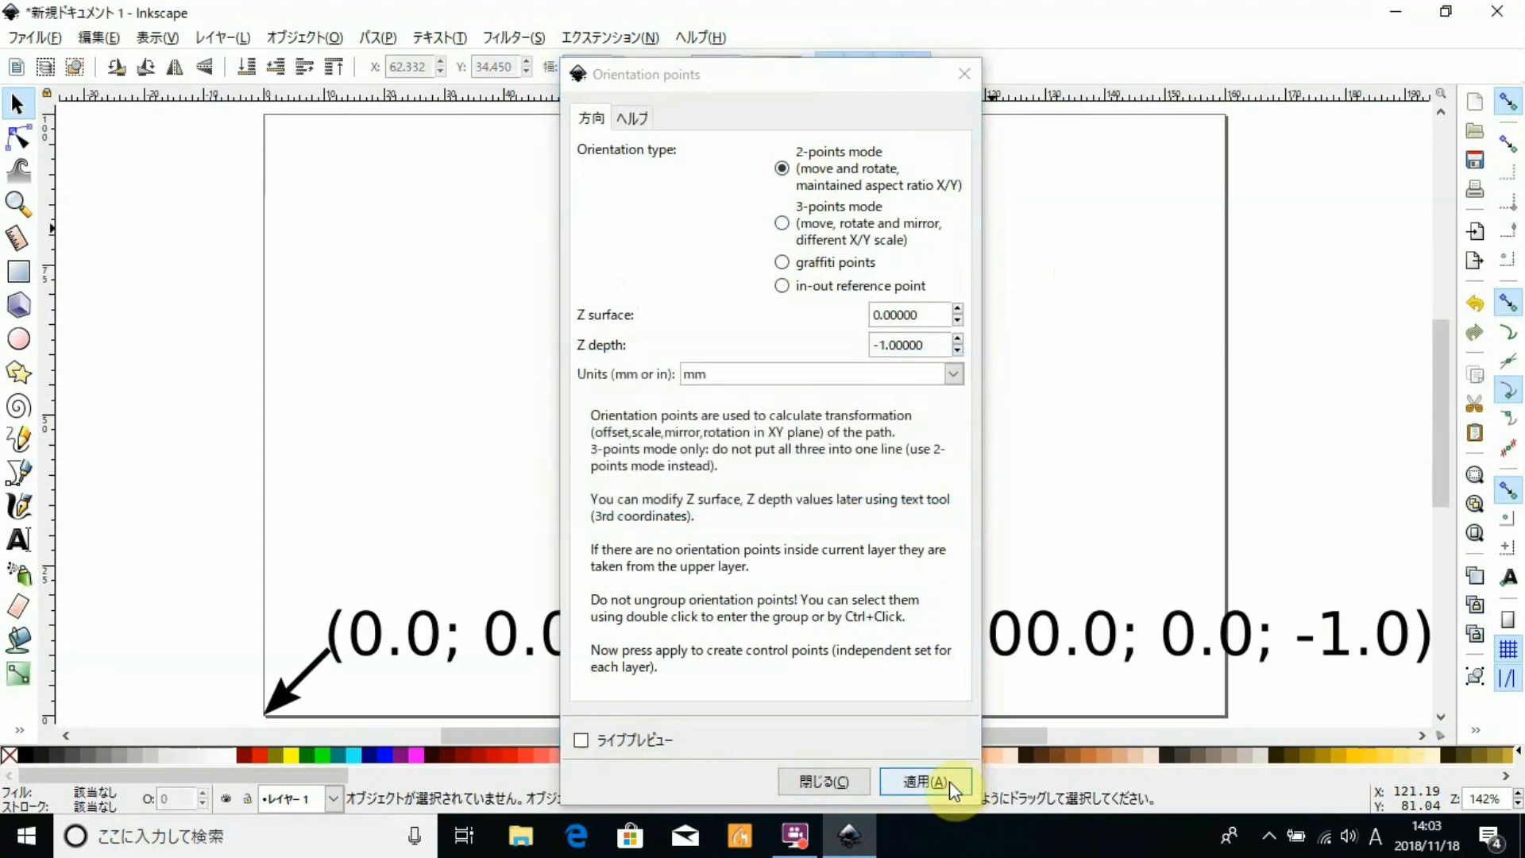
{"action": "left_click", "coordinate": [850, 785]}
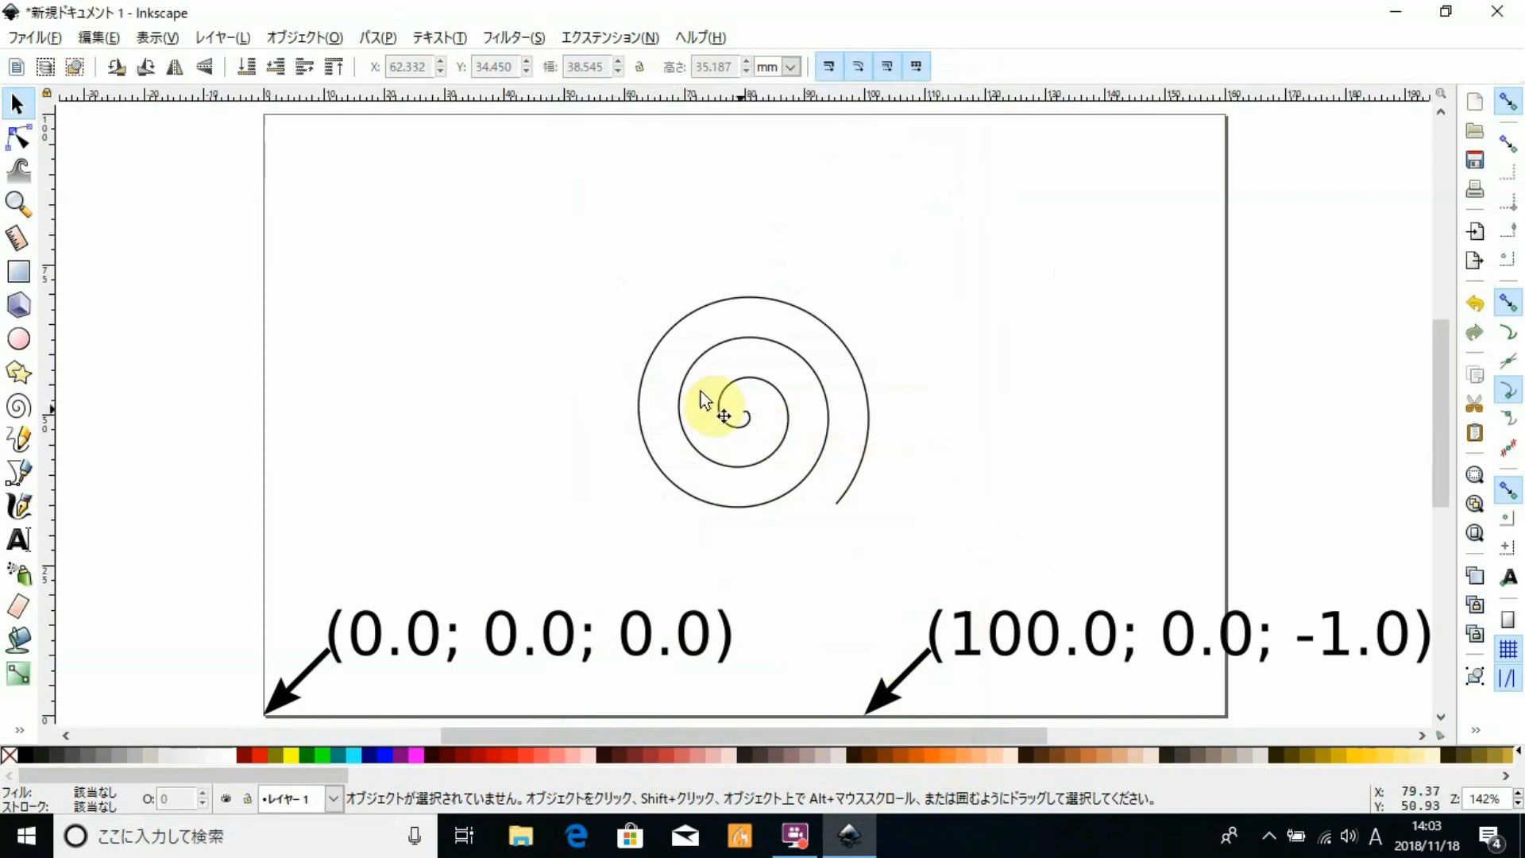
Select the spiral and add a cone tool from the Gcodetools tools library
{"action": "left_click", "coordinate": [17, 103]}
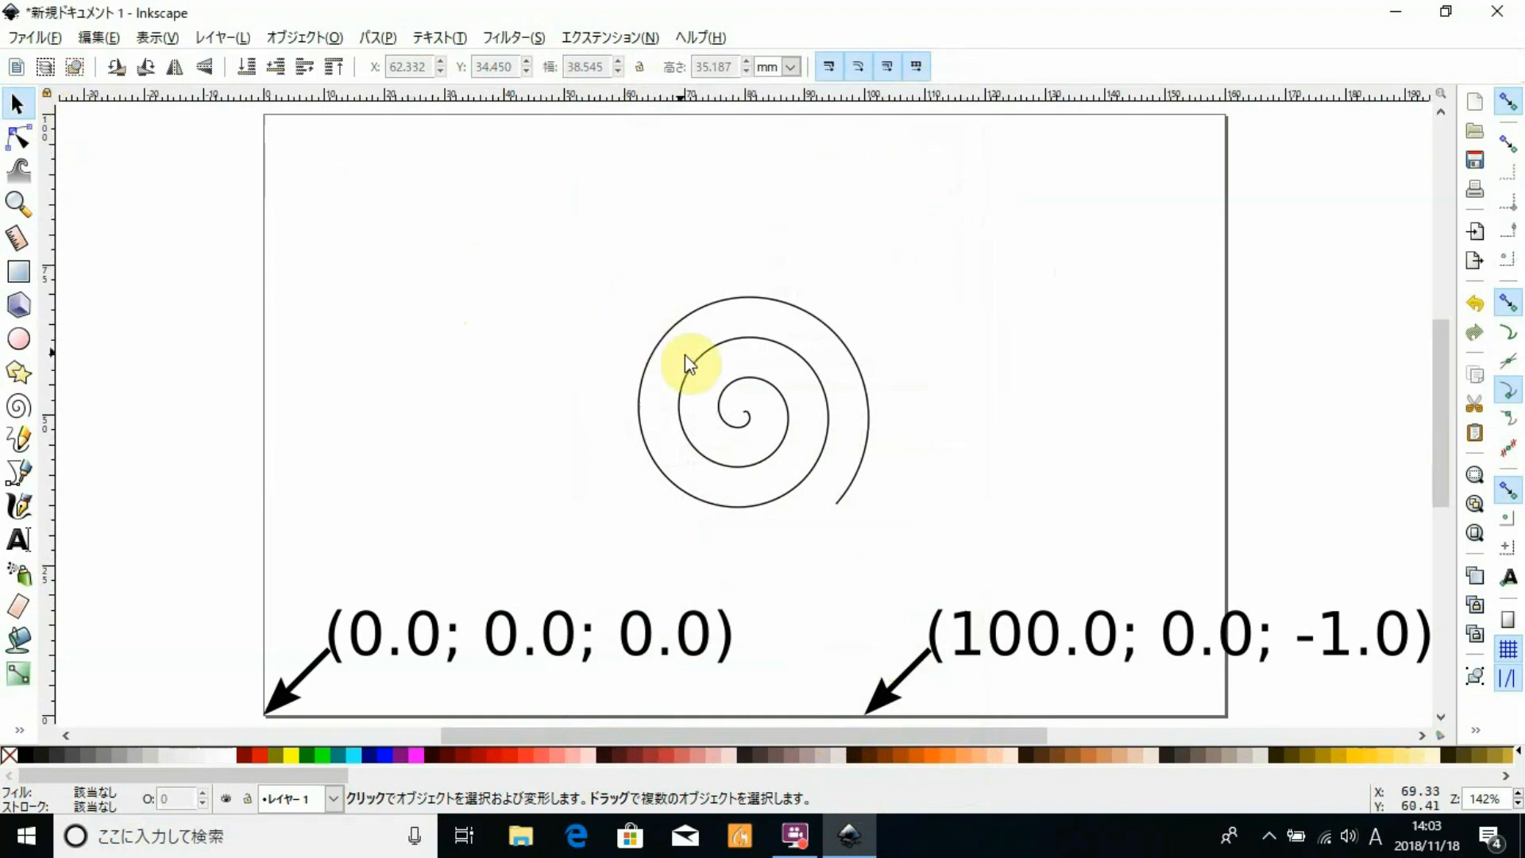
{"action": "left_click", "coordinate": [730, 383]}
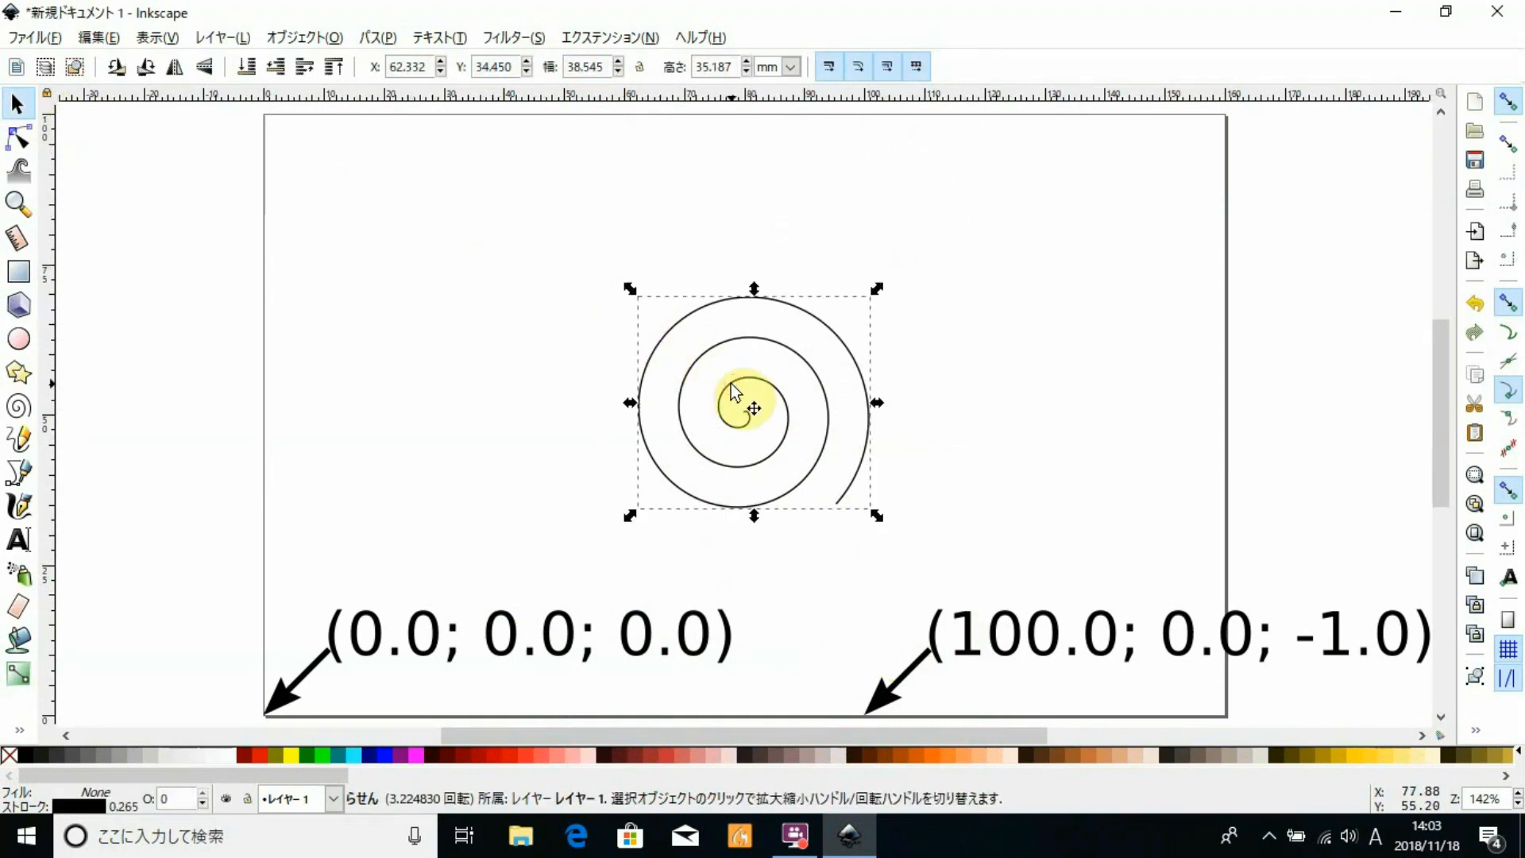
{"action": "left_click", "coordinate": [615, 38]}
{"action": "mouse_move", "coordinate": [636, 116]}
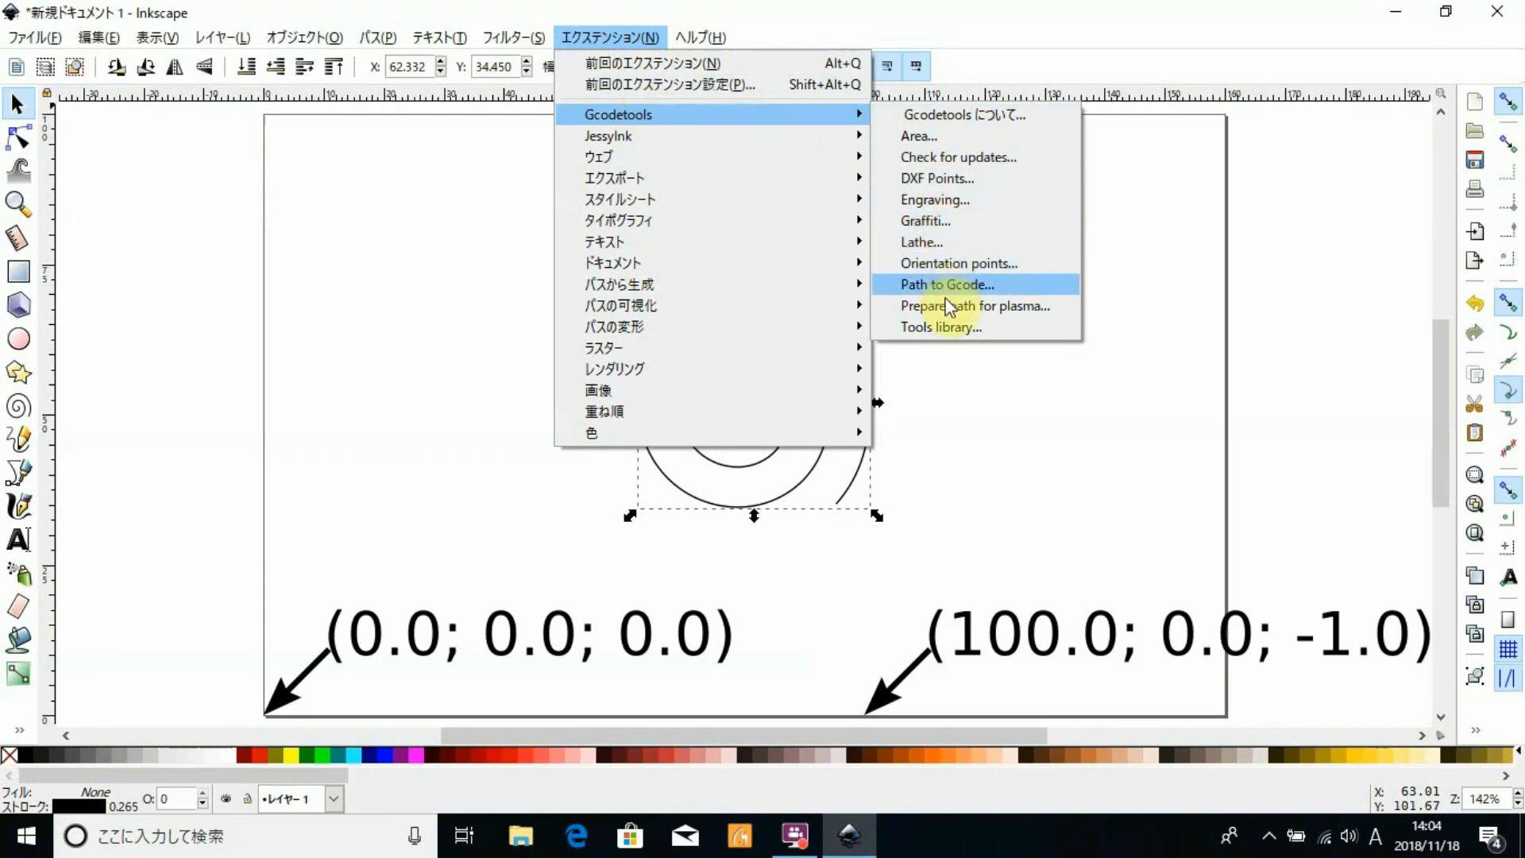
{"action": "left_click", "coordinate": [998, 331]}
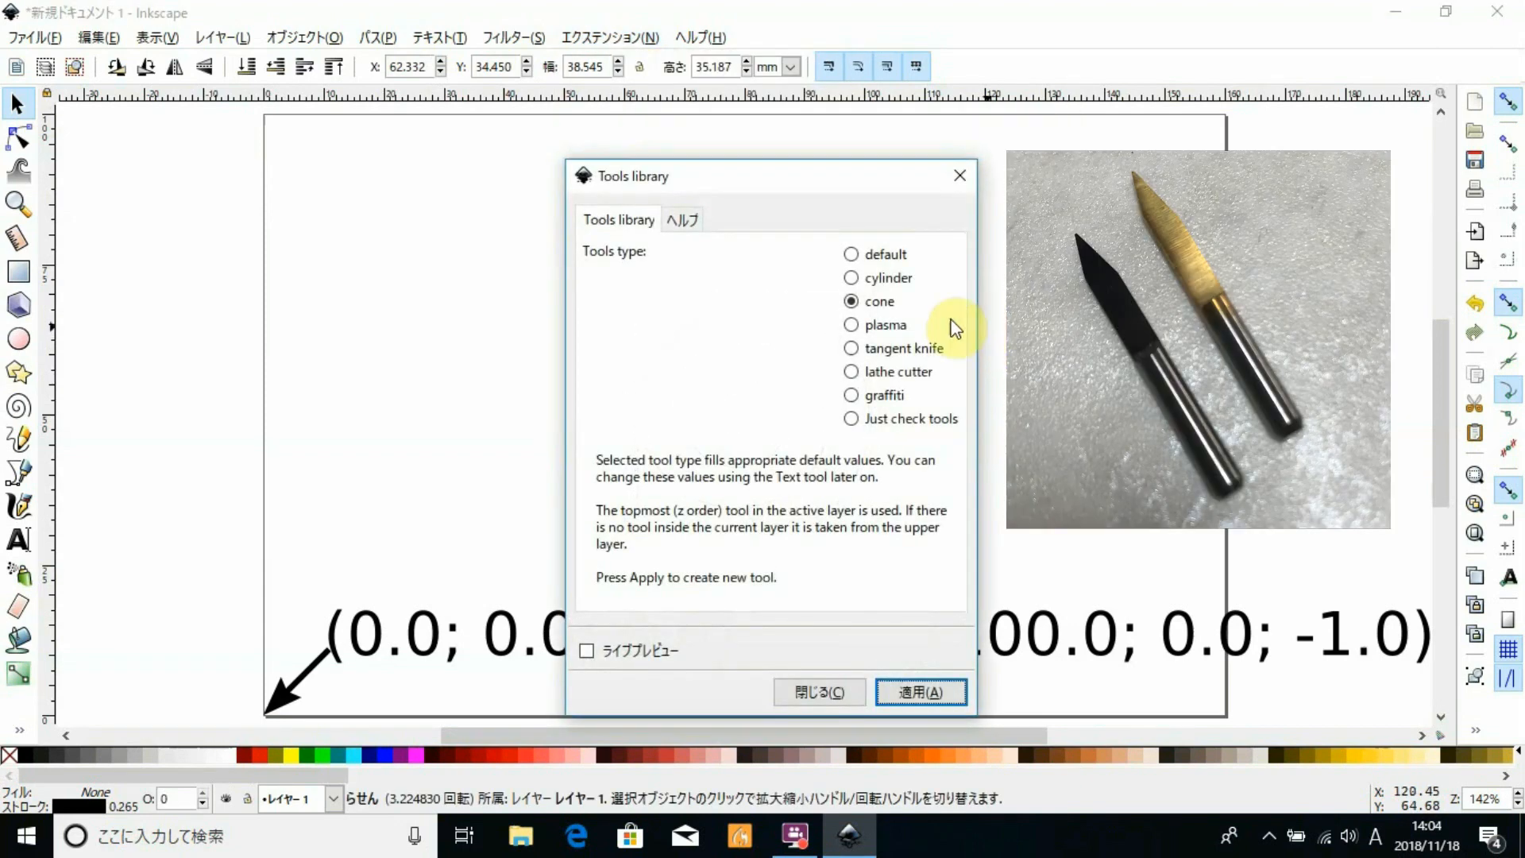
{"action": "left_click", "coordinate": [852, 307]}
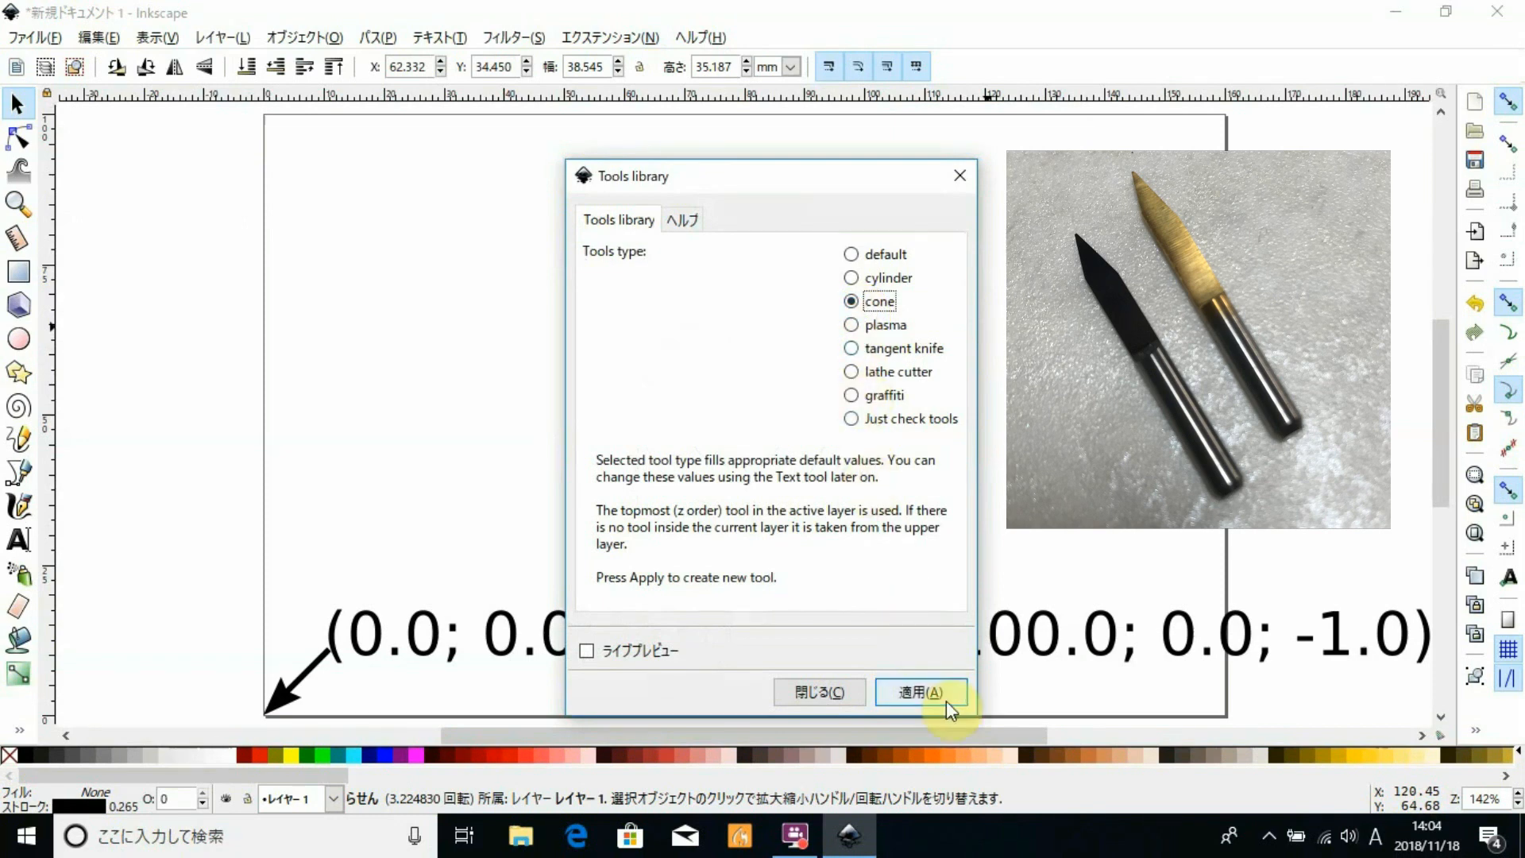
{"action": "left_click", "coordinate": [921, 692]}
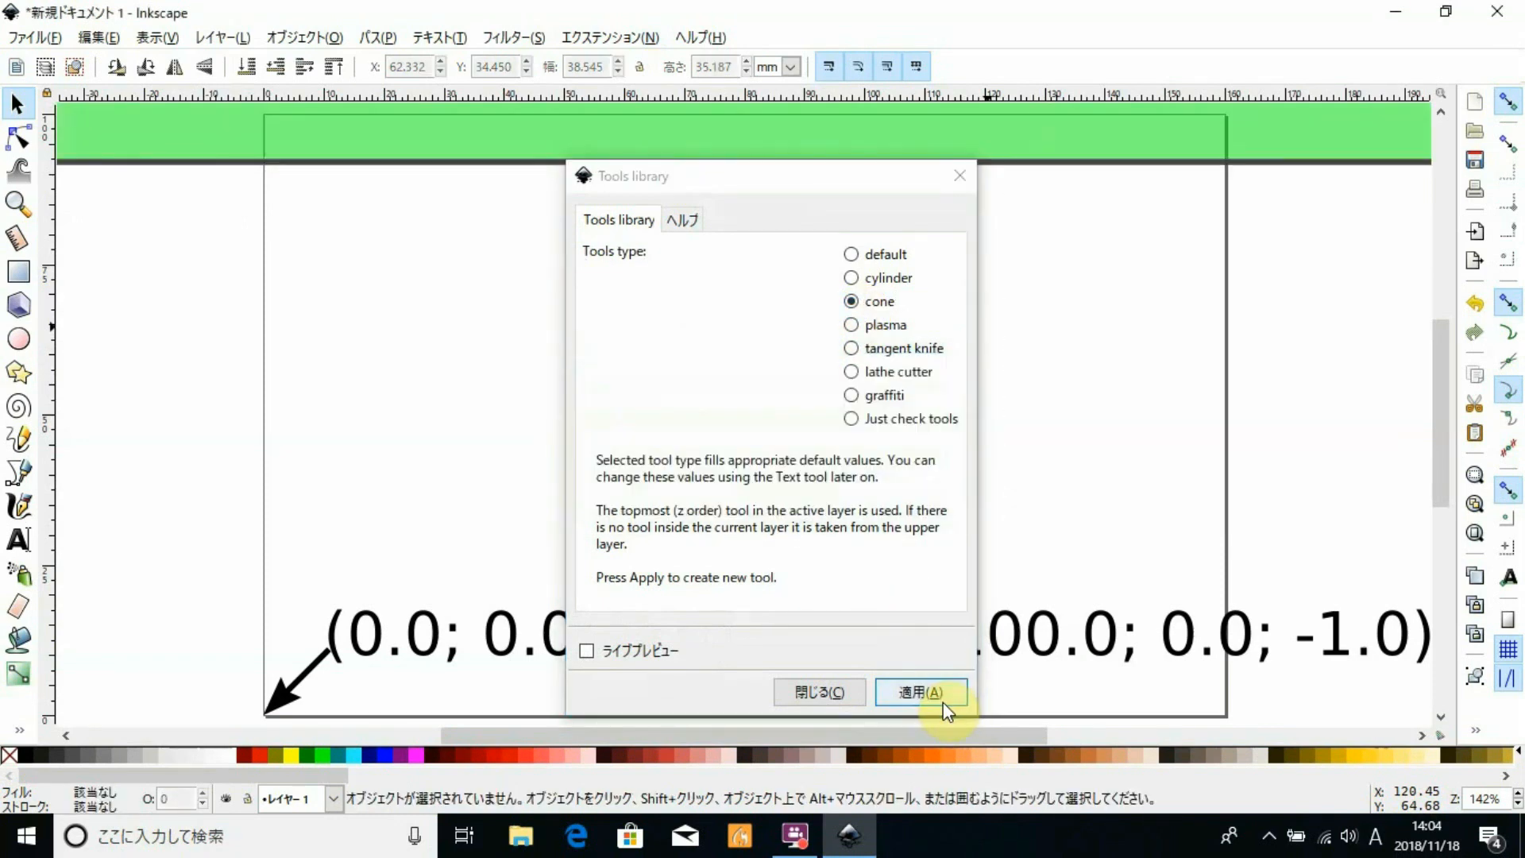
{"action": "left_click", "coordinate": [858, 694]}
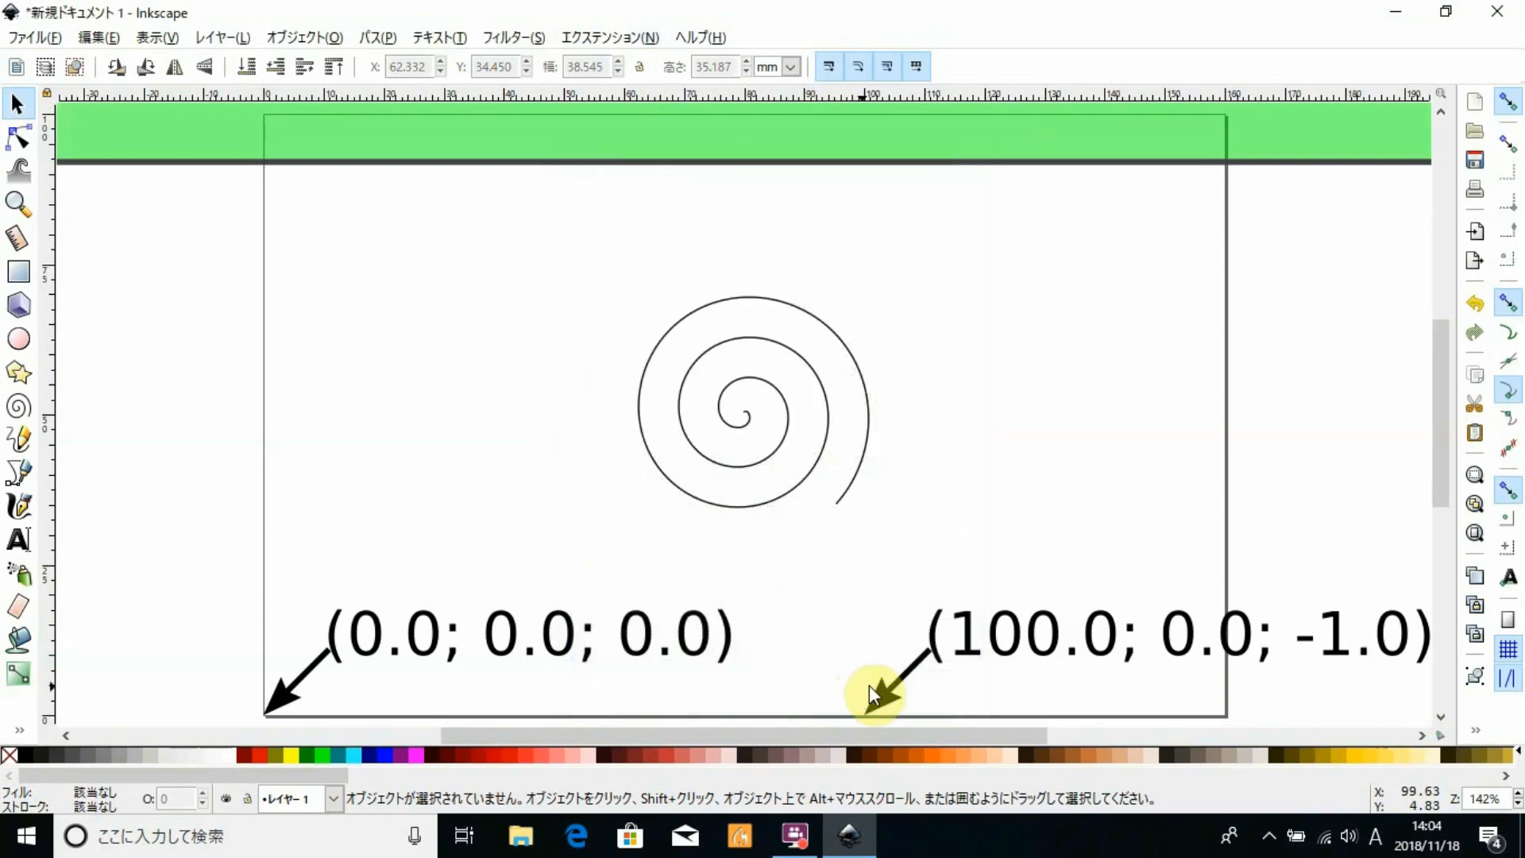
Change the diameter value in the cone cutter's parameter table to 0.3
{"action": "left_click", "coordinate": [1475, 504]}
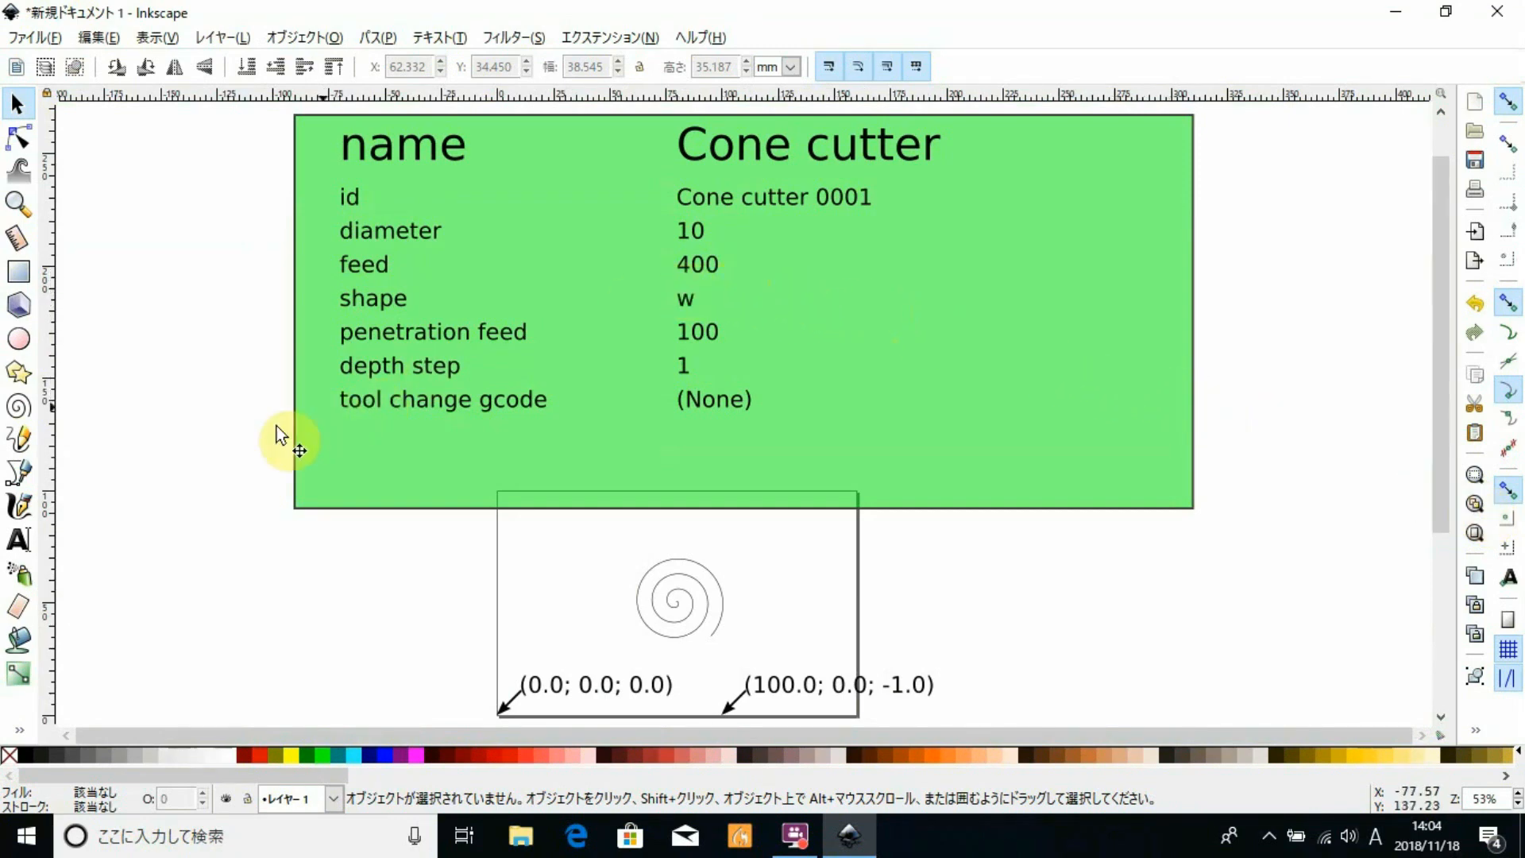
{"action": "left_click", "coordinate": [29, 550]}
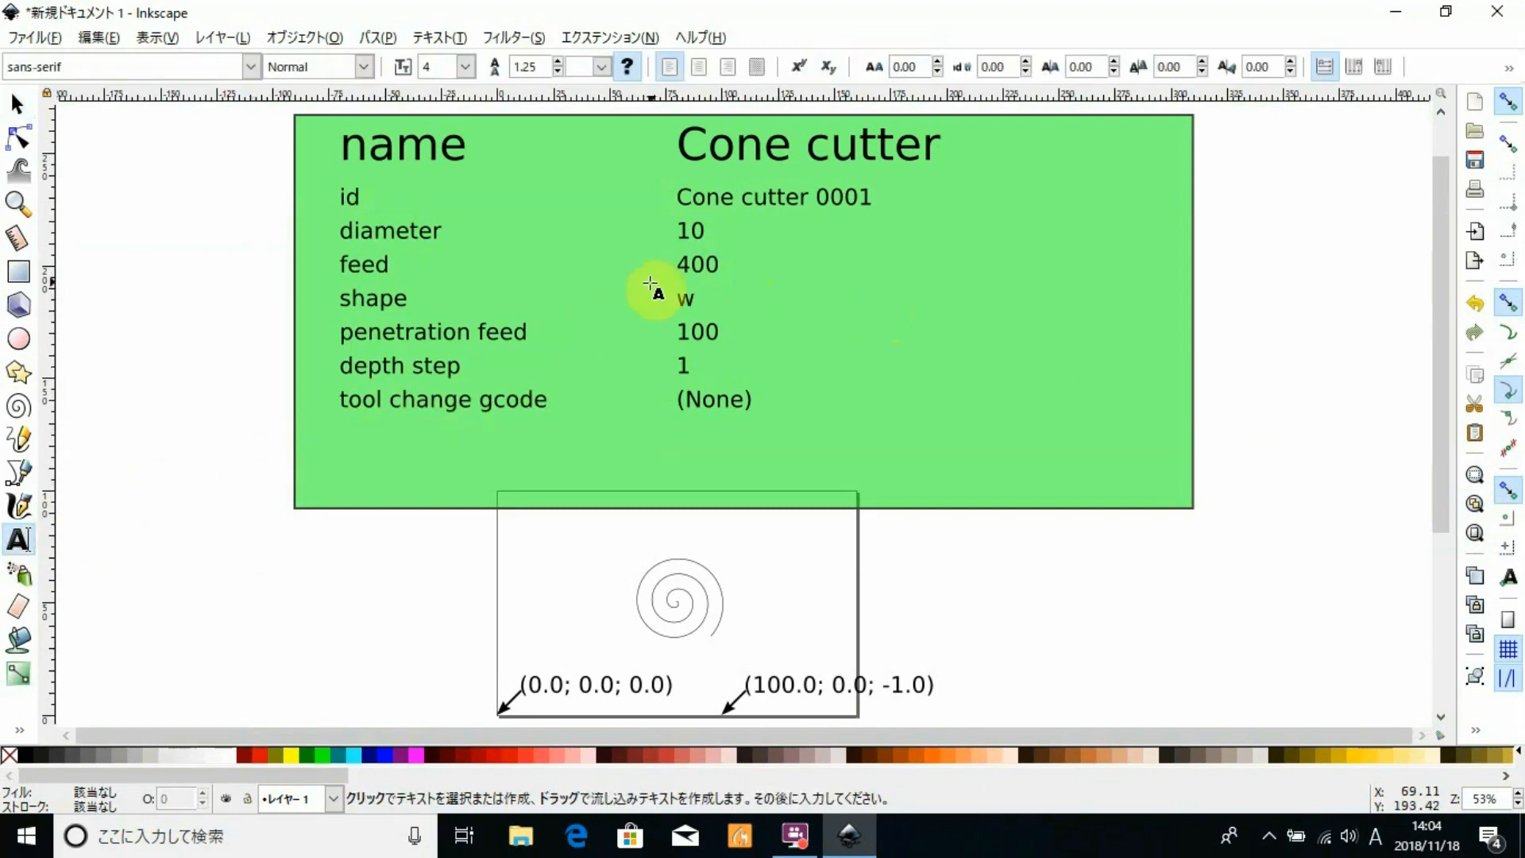
{"action": "left_click", "coordinate": [699, 230]}
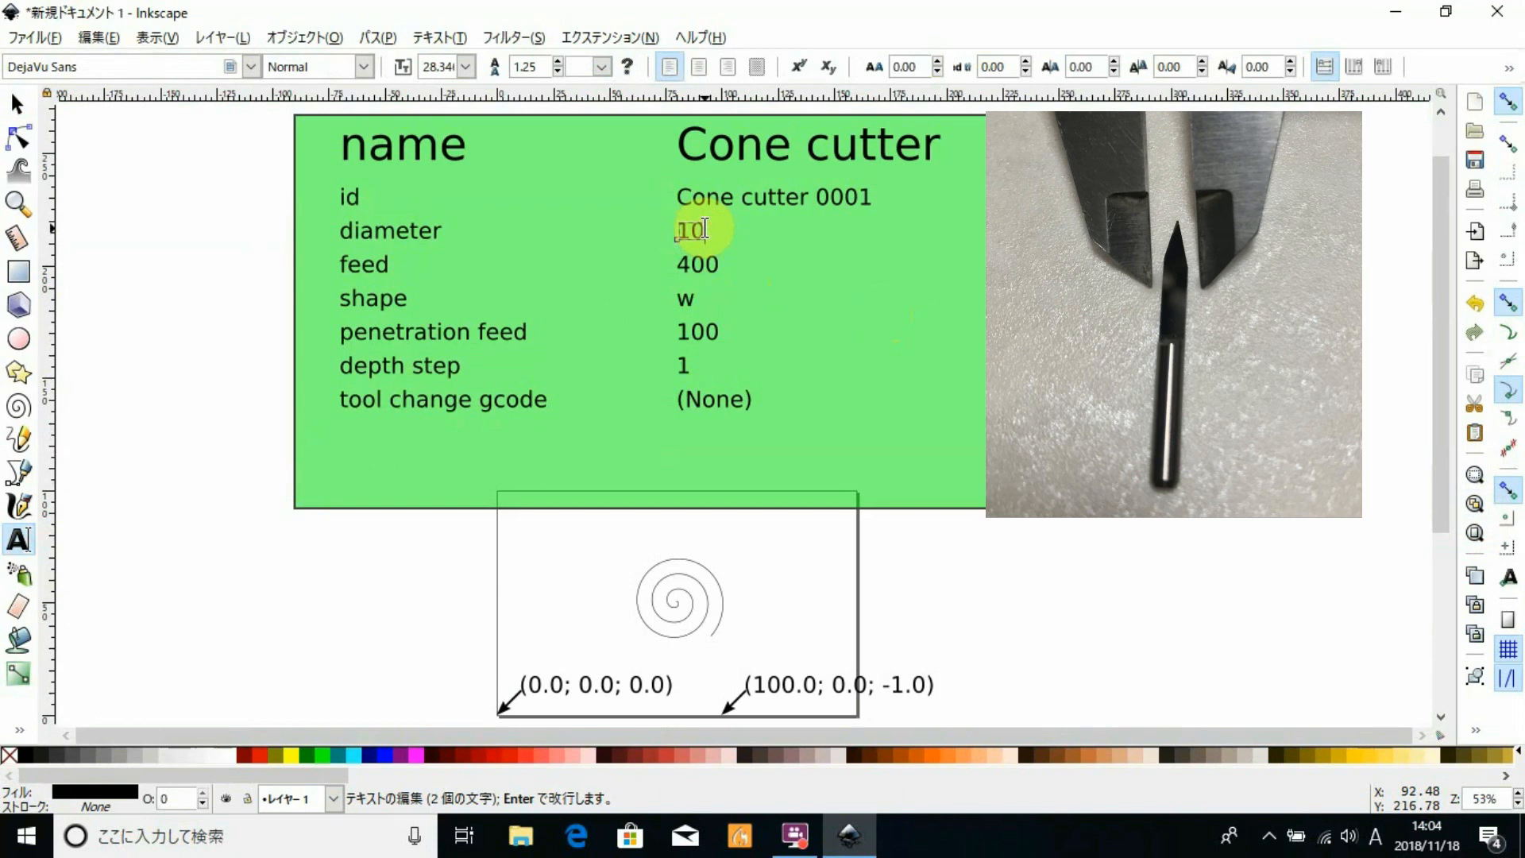
{"action": "key", "text": "BackSpace"}
{"action": "type", "text": "0.3"}
{"action": "key", "text": "Escape"}
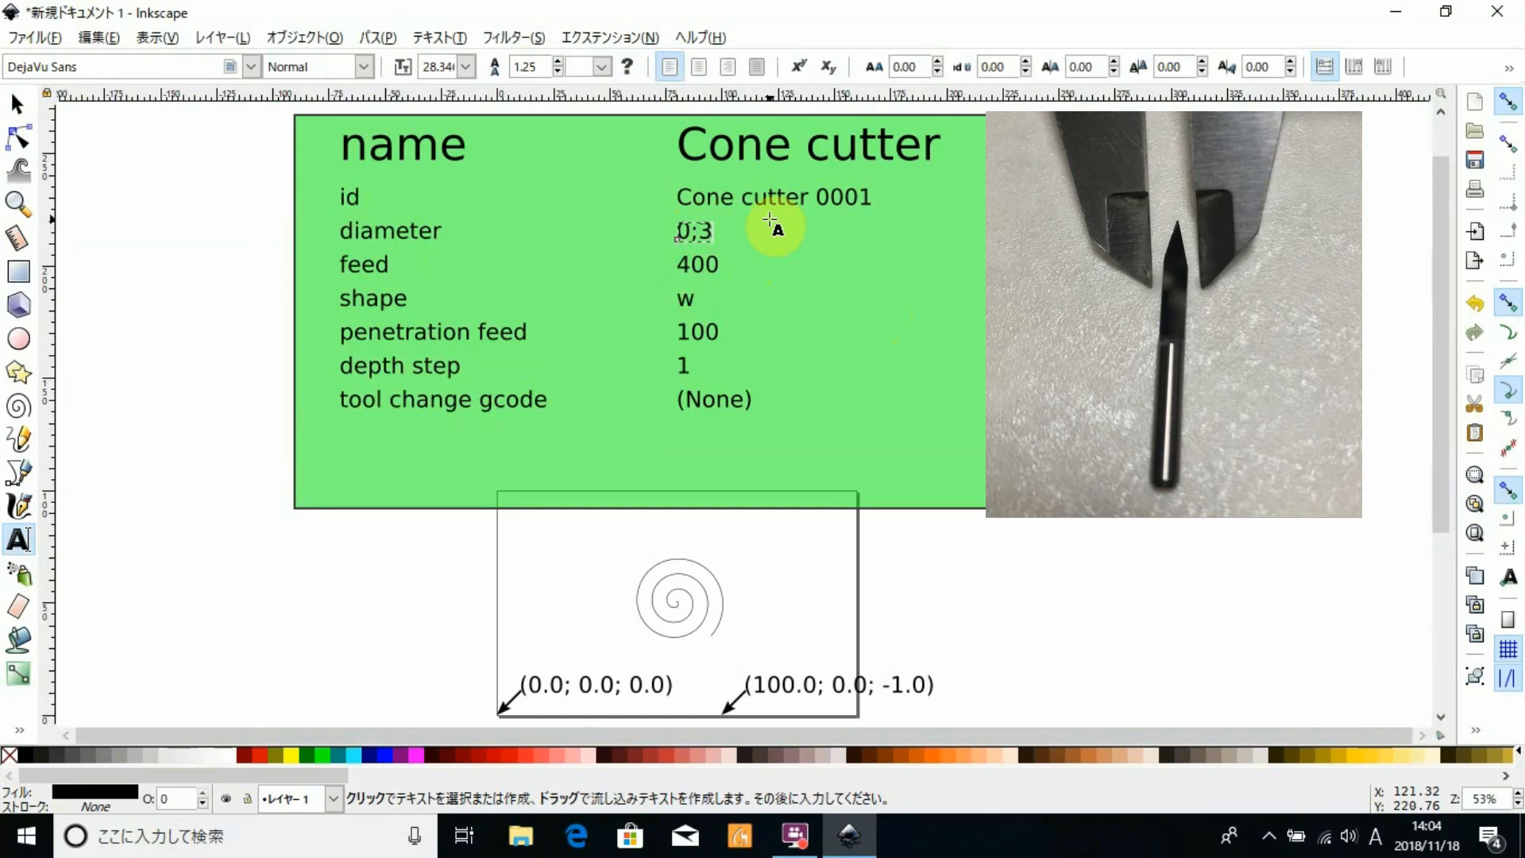
{"action": "key", "text": "BackSpace"}
{"action": "type", "text": "3"}
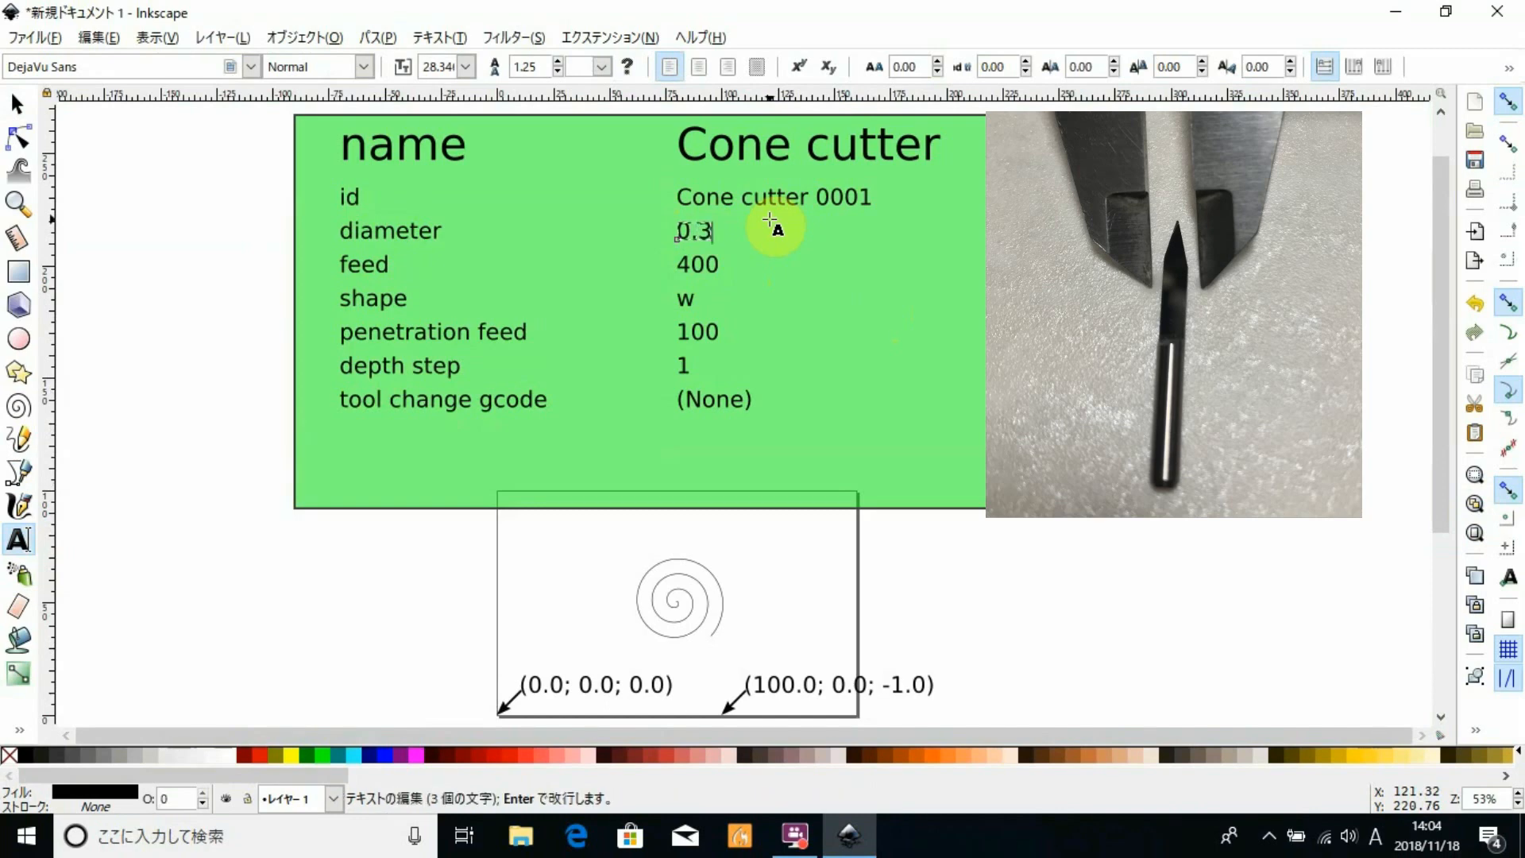
Change the cone cutter's depth step value to 0.5 and leave text editing
{"action": "left_click", "coordinate": [688, 365]}
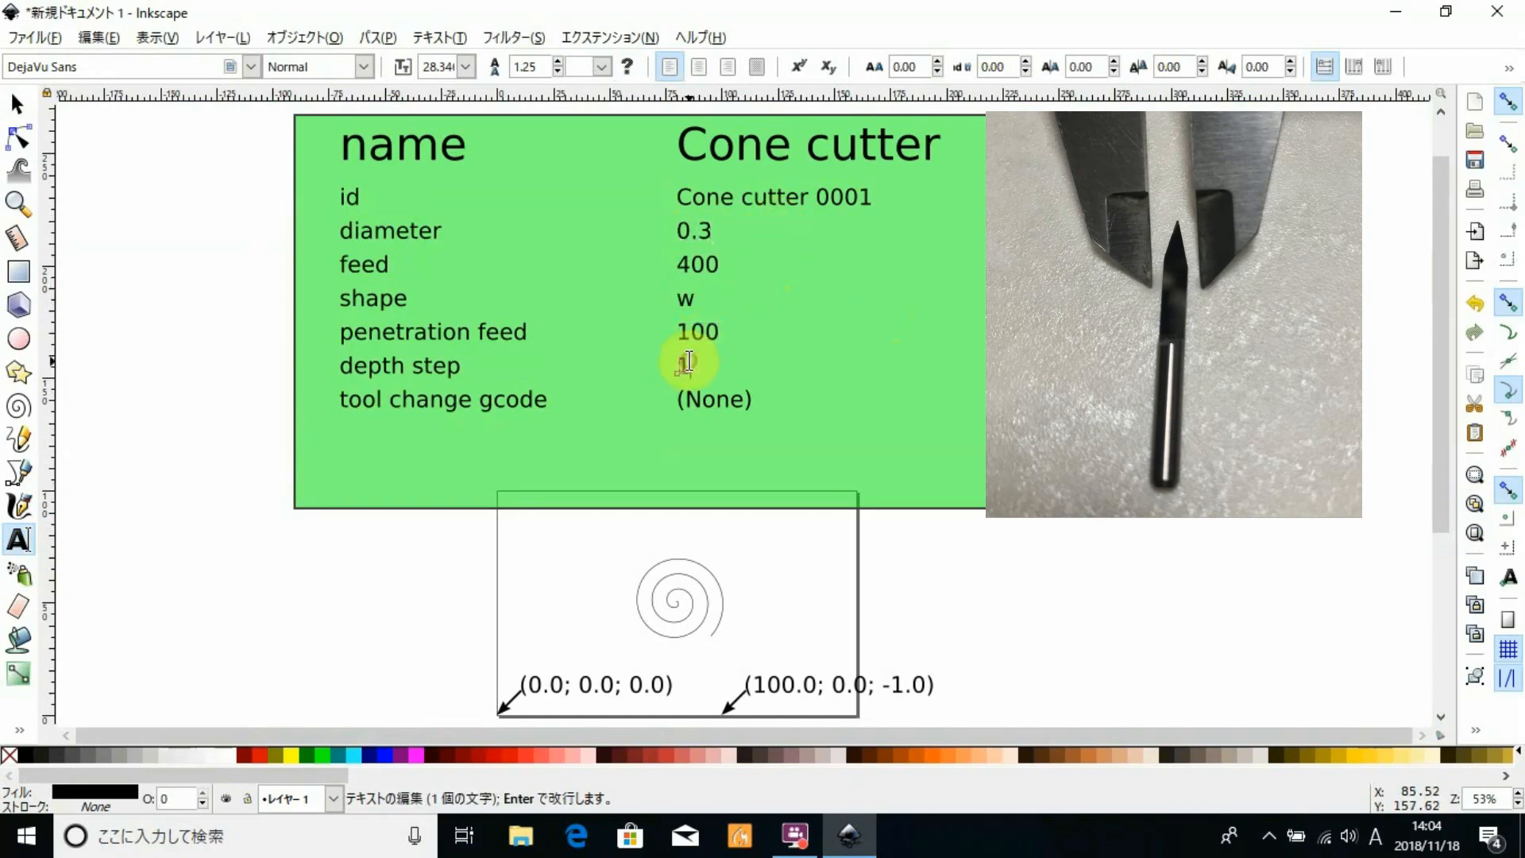
{"action": "key", "text": "BackSpace"}
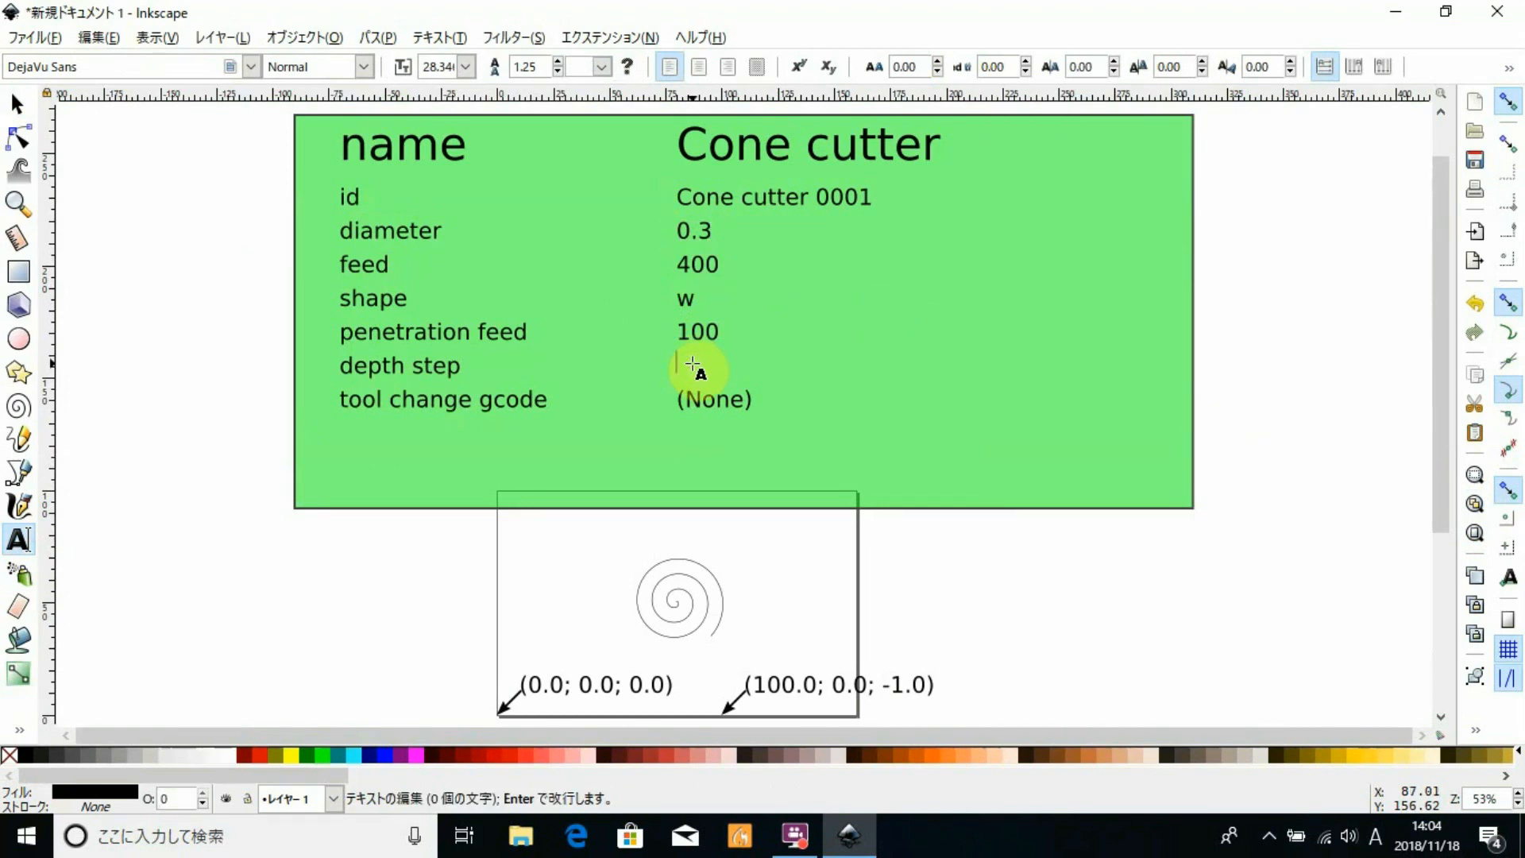
{"action": "type", "text": "0.5"}
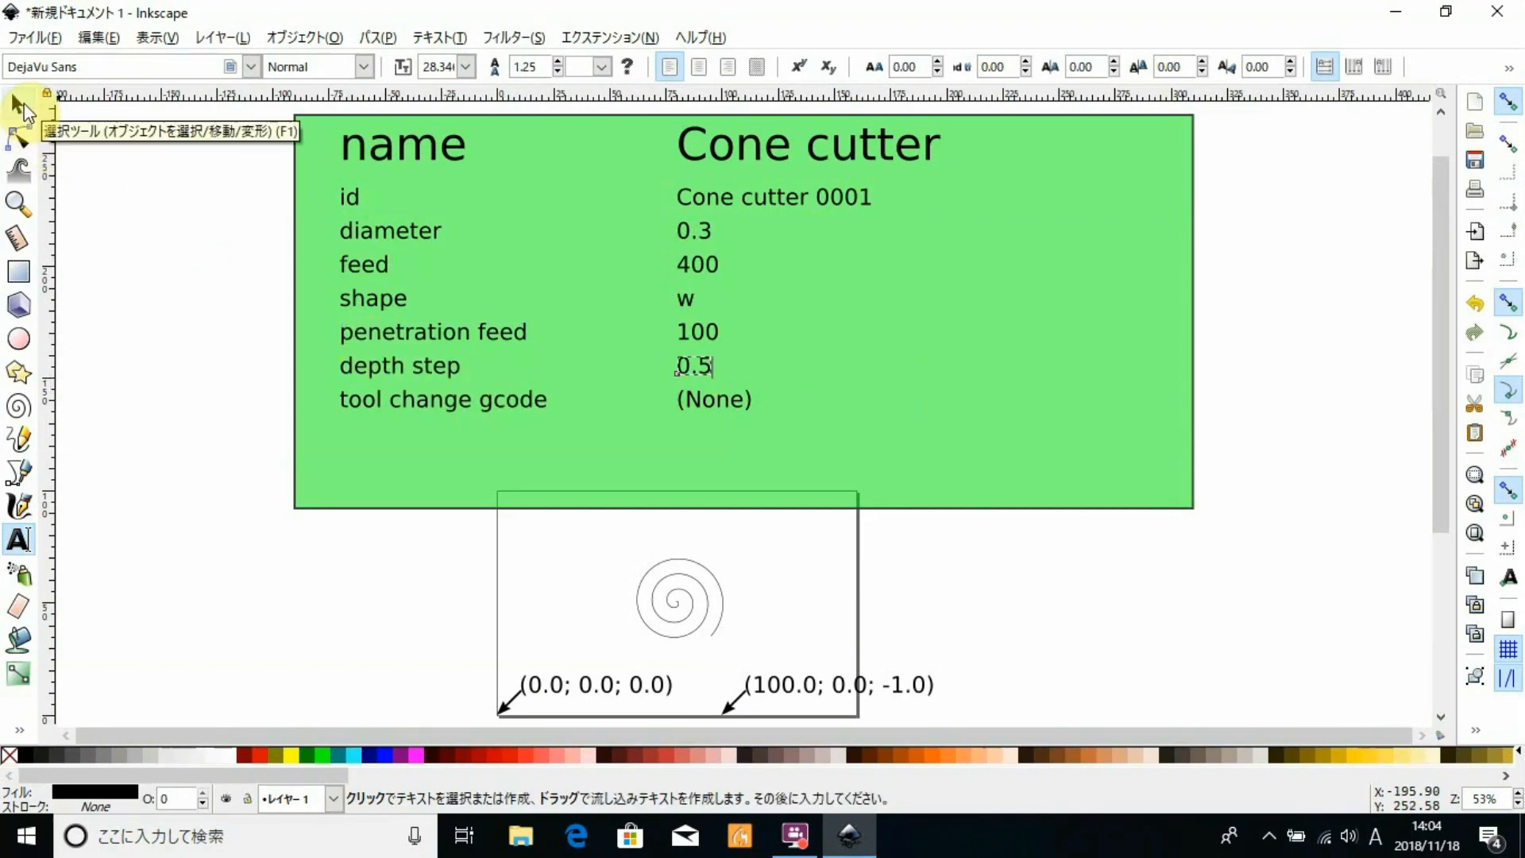
{"action": "left_click", "coordinate": [19, 105]}
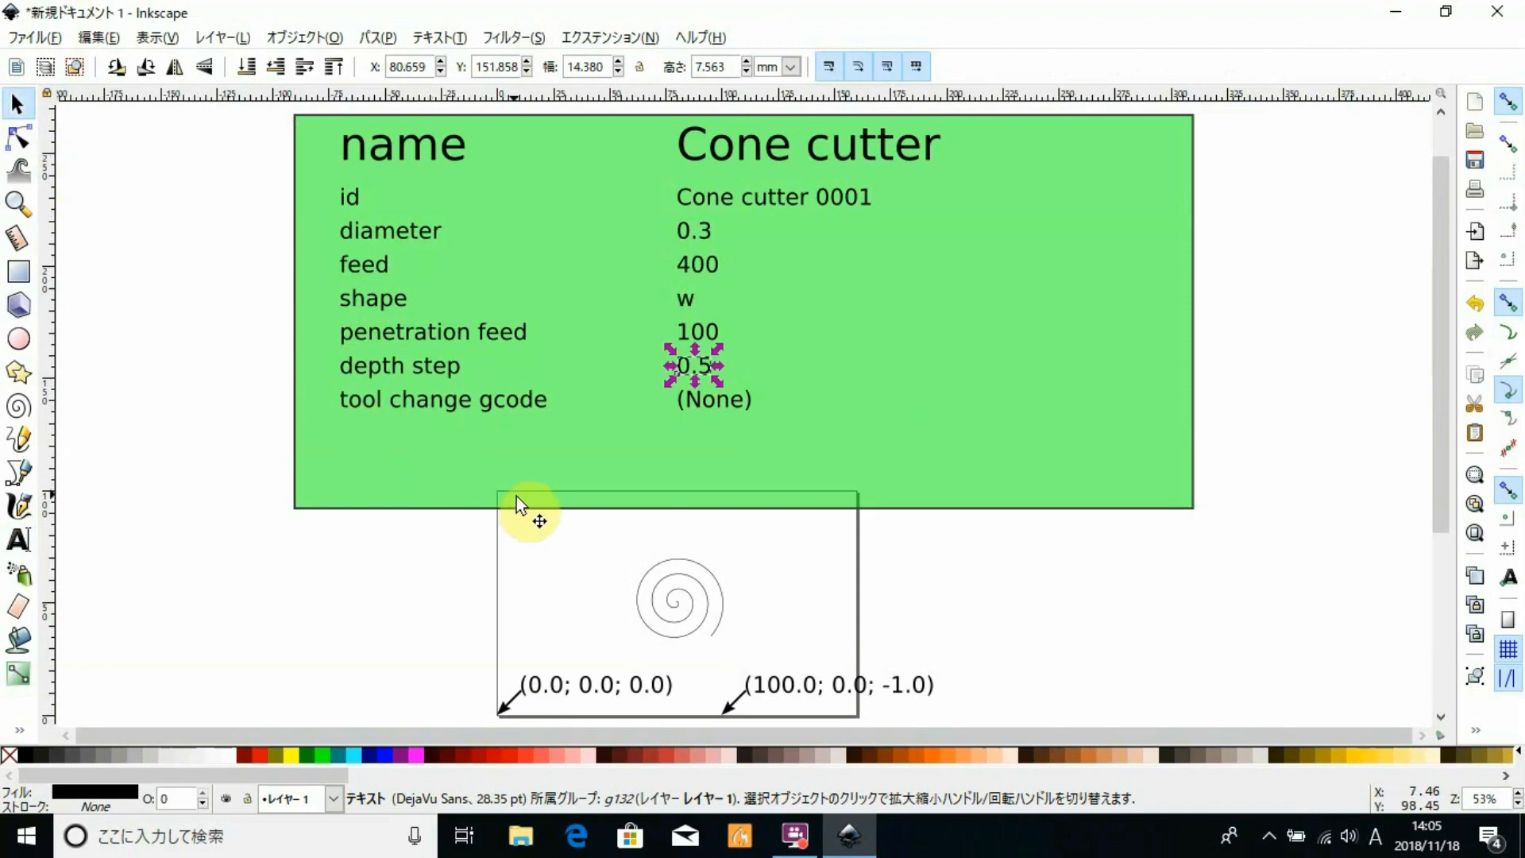
Select the spiral and open the Gcodetools Path to Gcode extension for it
{"action": "left_click", "coordinate": [703, 590]}
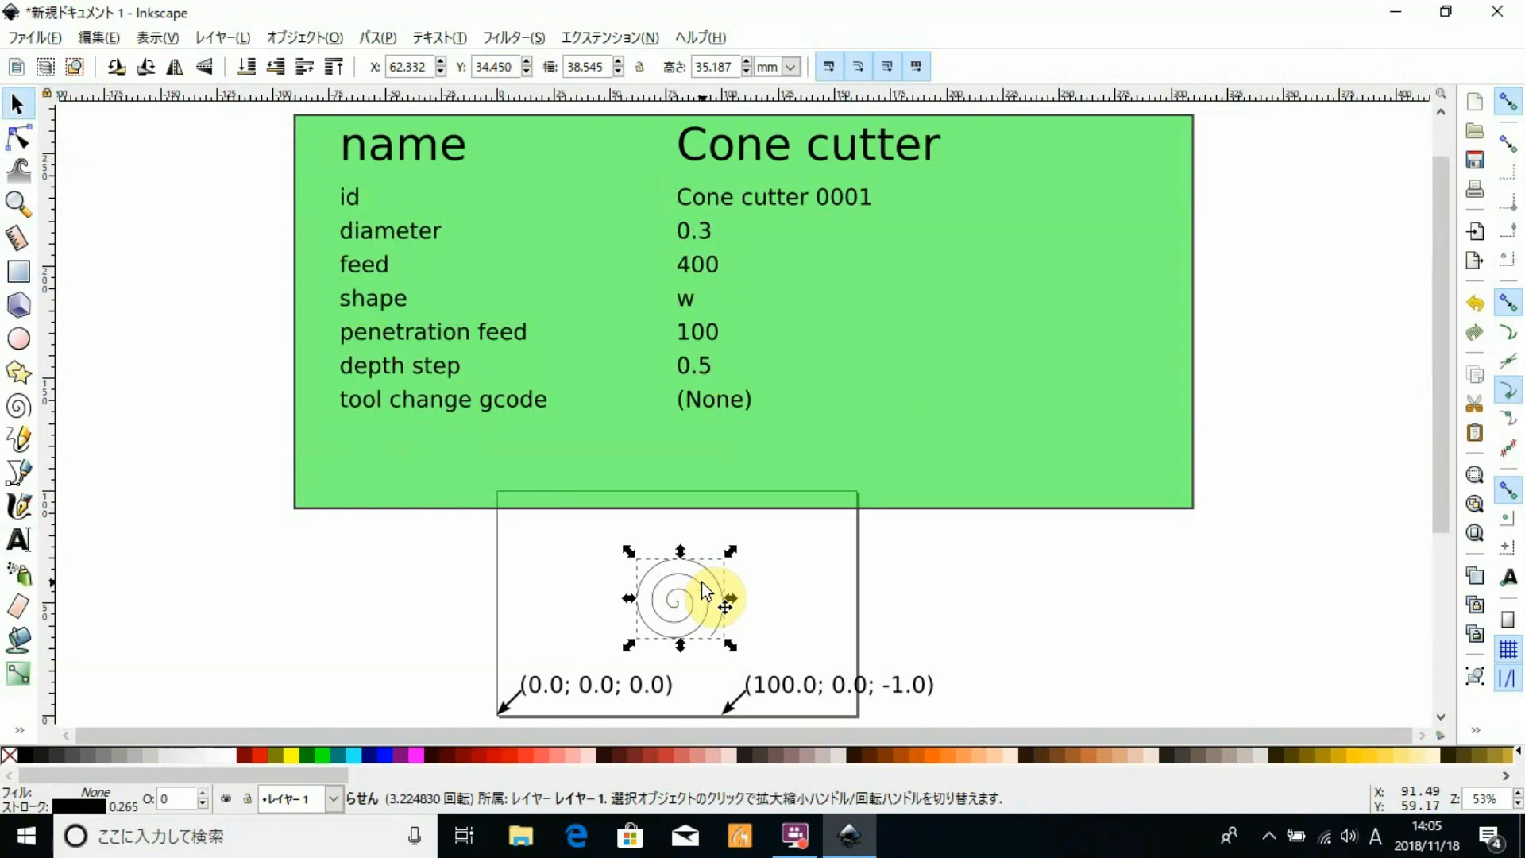
{"action": "left_click", "coordinate": [604, 39]}
{"action": "mouse_move", "coordinate": [636, 113]}
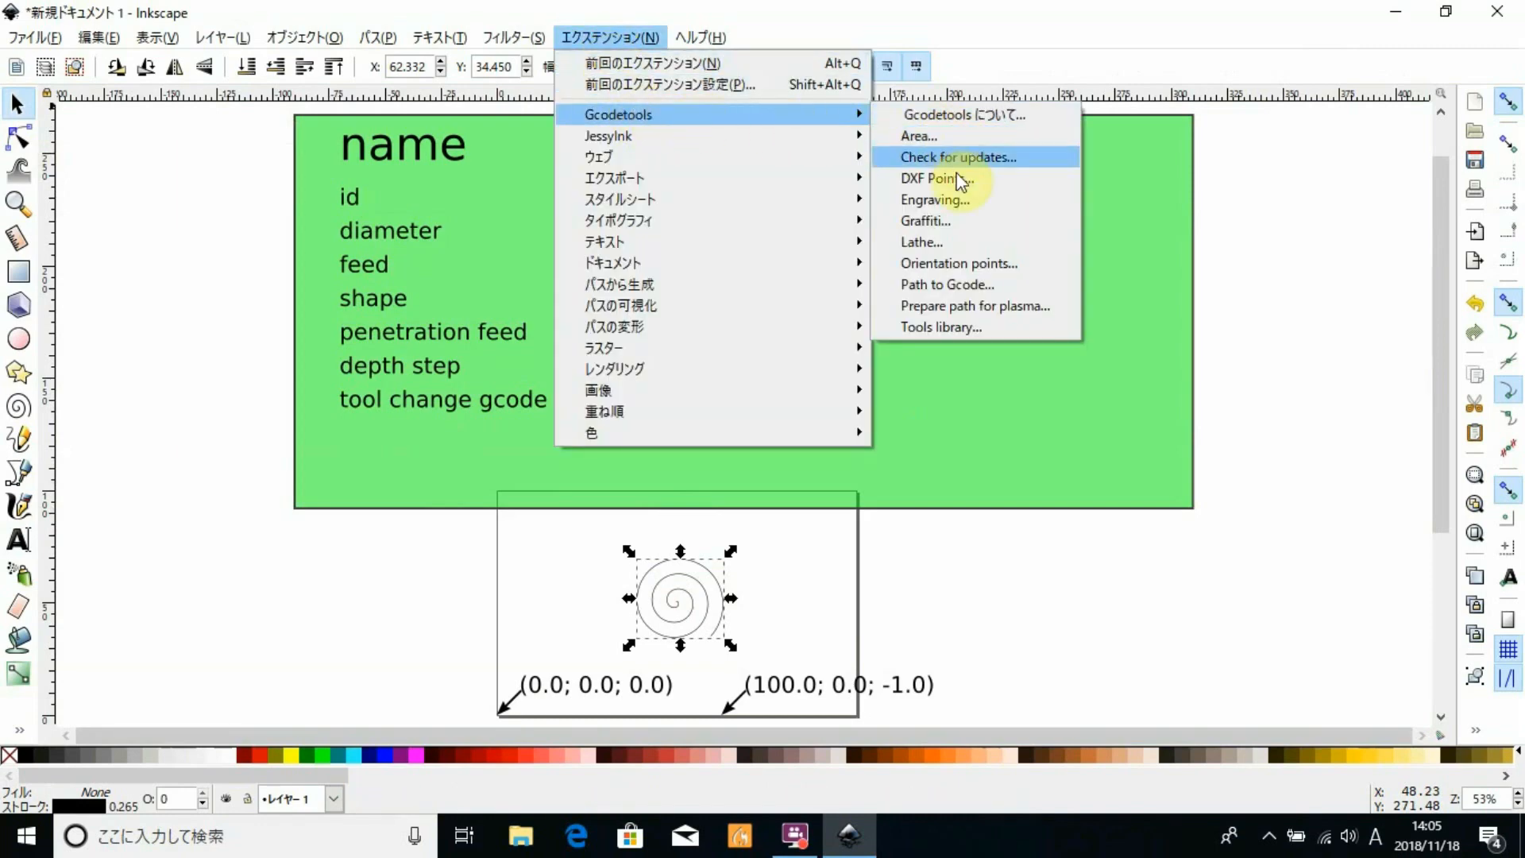
{"action": "left_click", "coordinate": [1000, 284]}
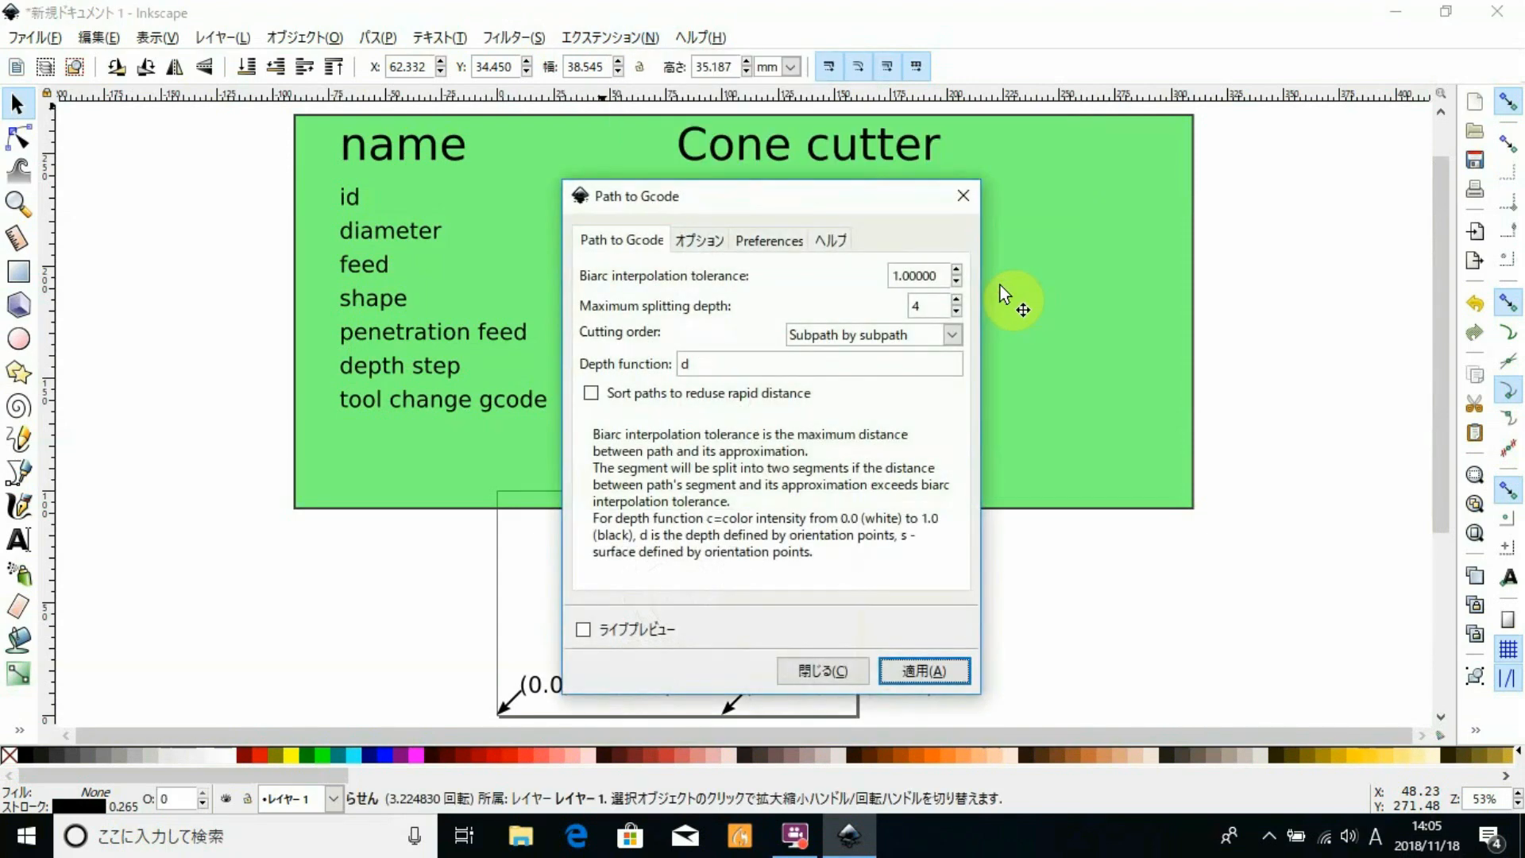
Review the Path to Gcode options and the output file name and directory in its preferences
{"action": "left_click", "coordinate": [708, 241]}
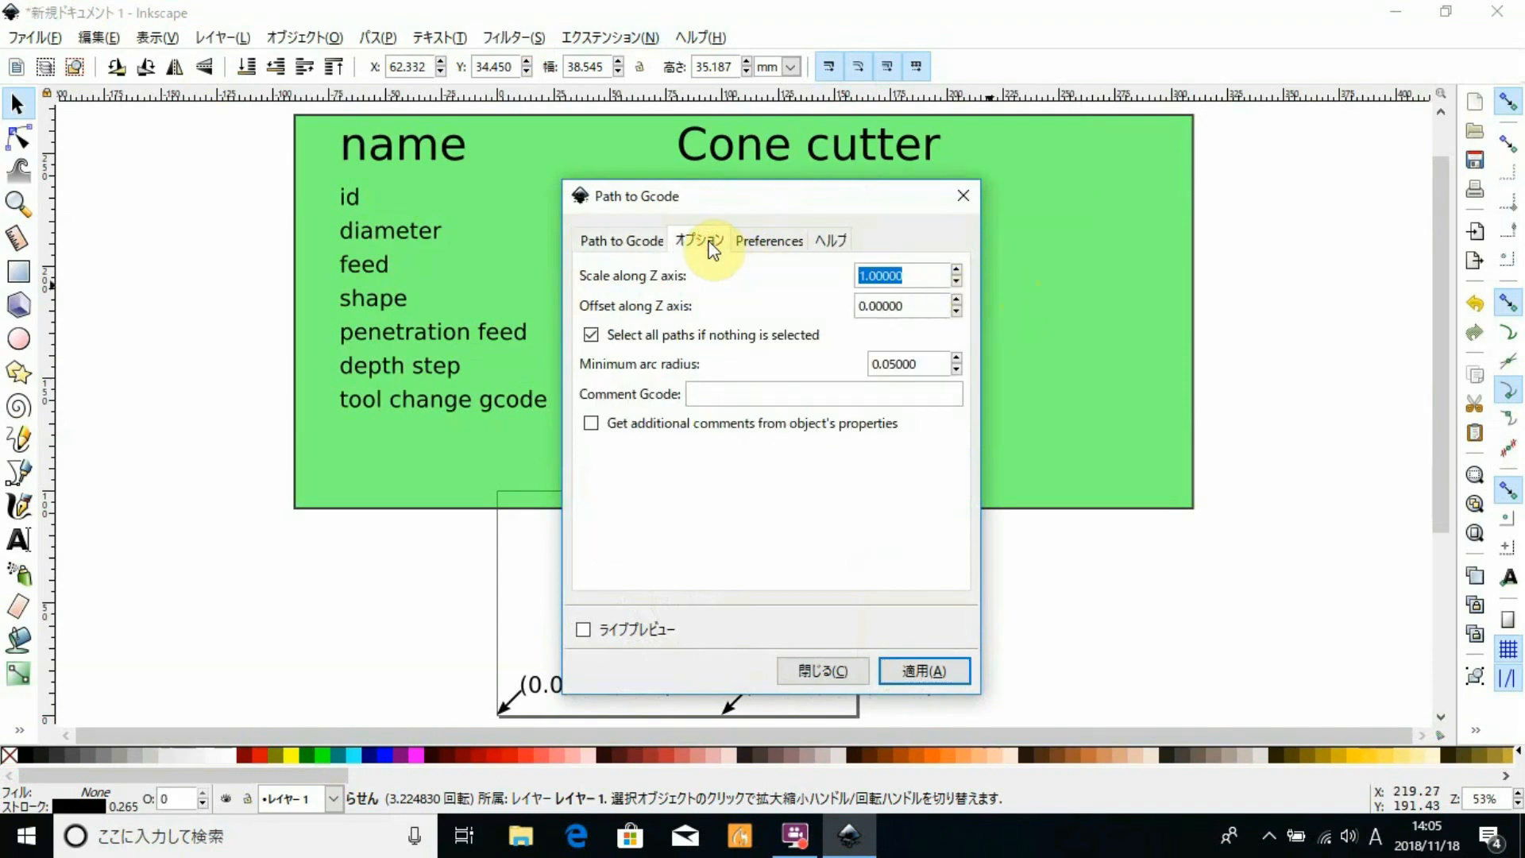
{"action": "left_click", "coordinate": [766, 242]}
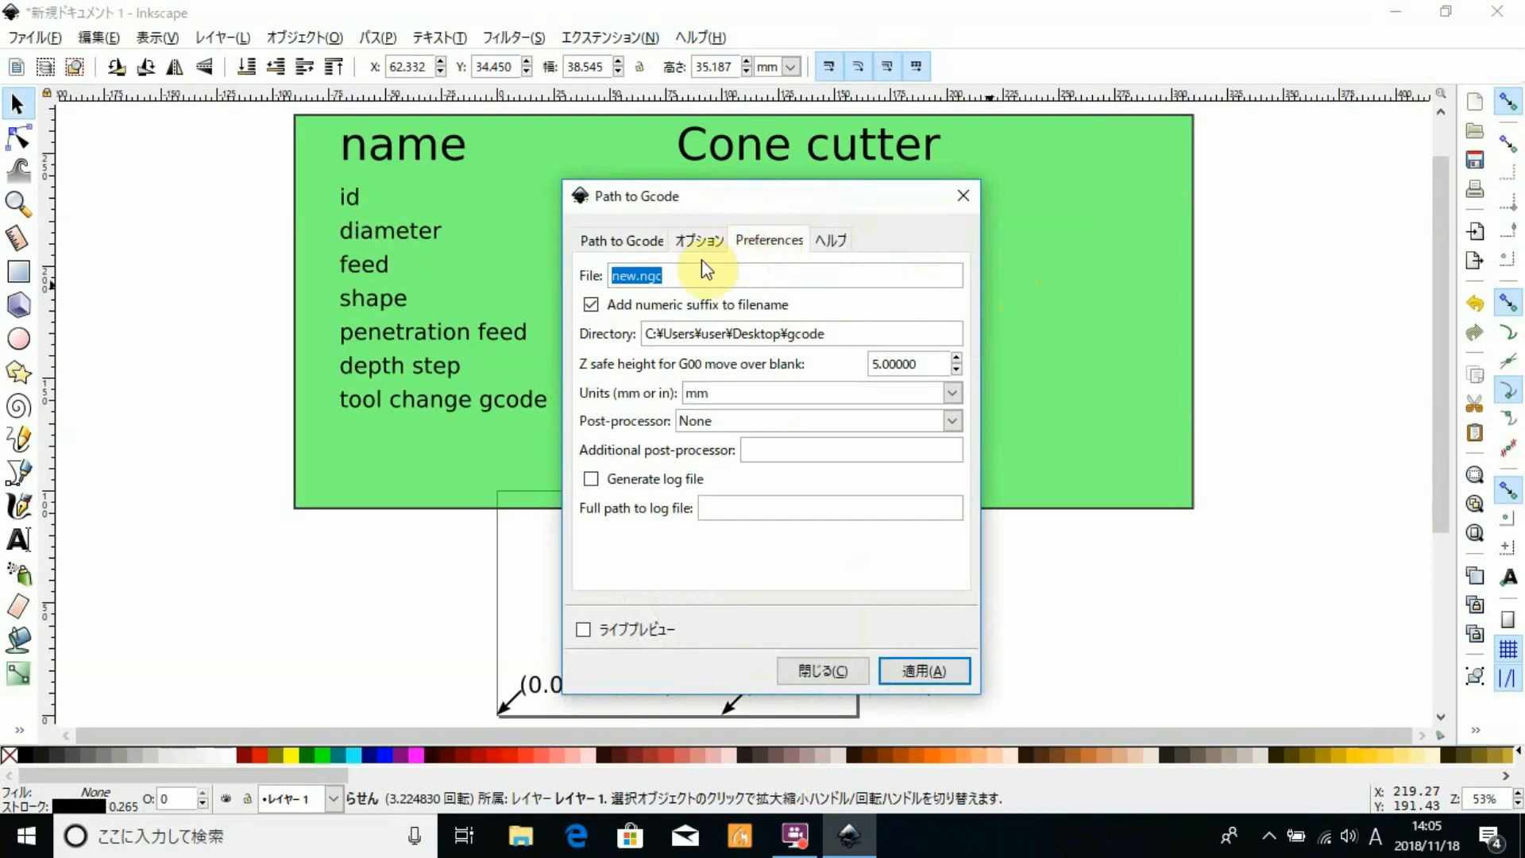
{"action": "left_click", "coordinate": [682, 275]}
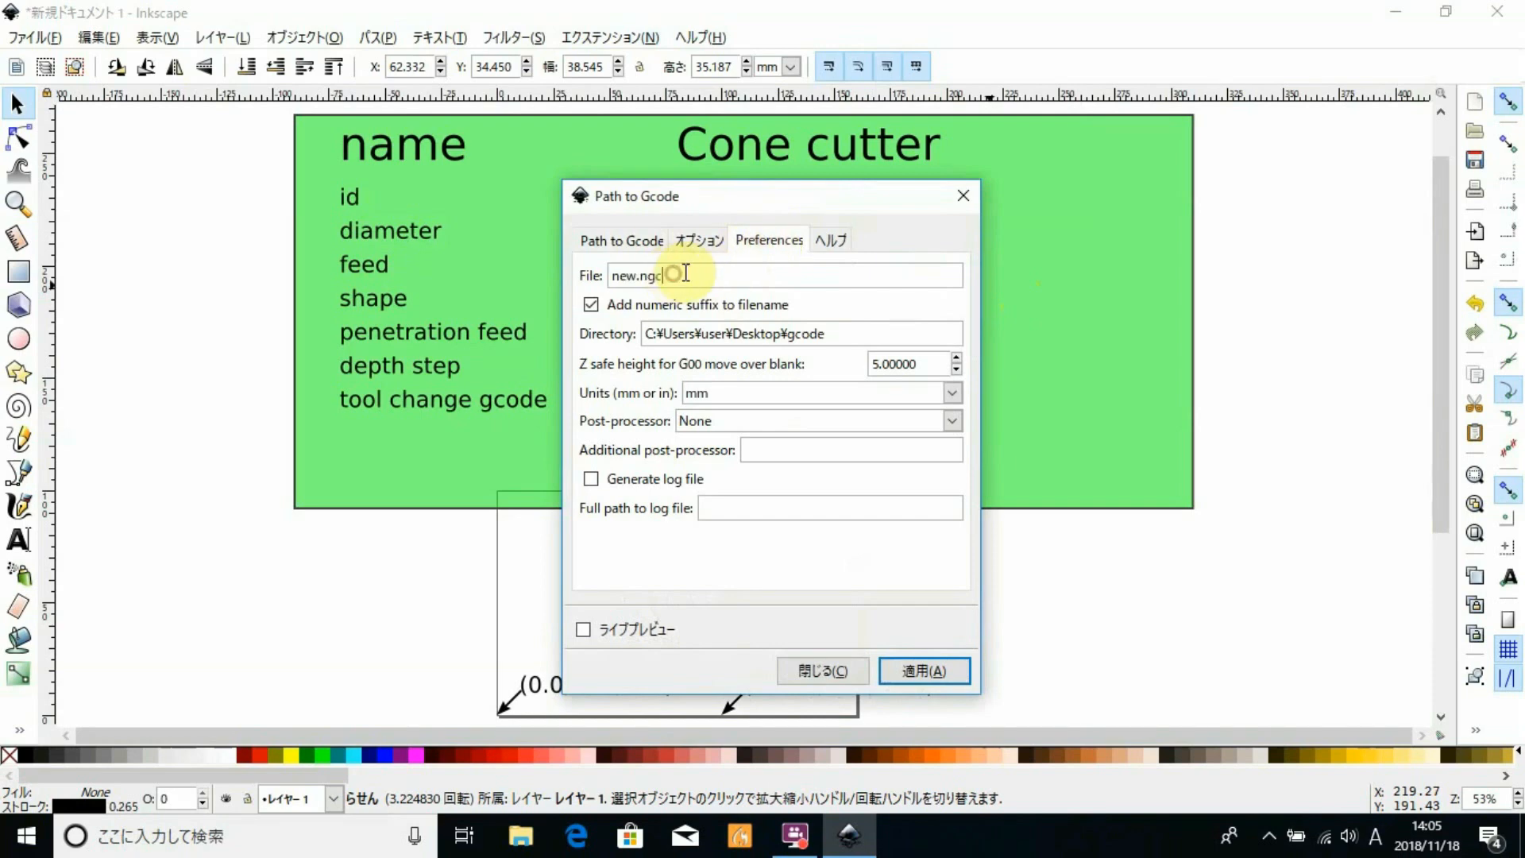
{"action": "left_click_drag", "start_coordinate": [682, 274], "coordinate": [611, 275]}
{"action": "left_click", "coordinate": [675, 276]}
{"action": "left_click", "coordinate": [847, 333]}
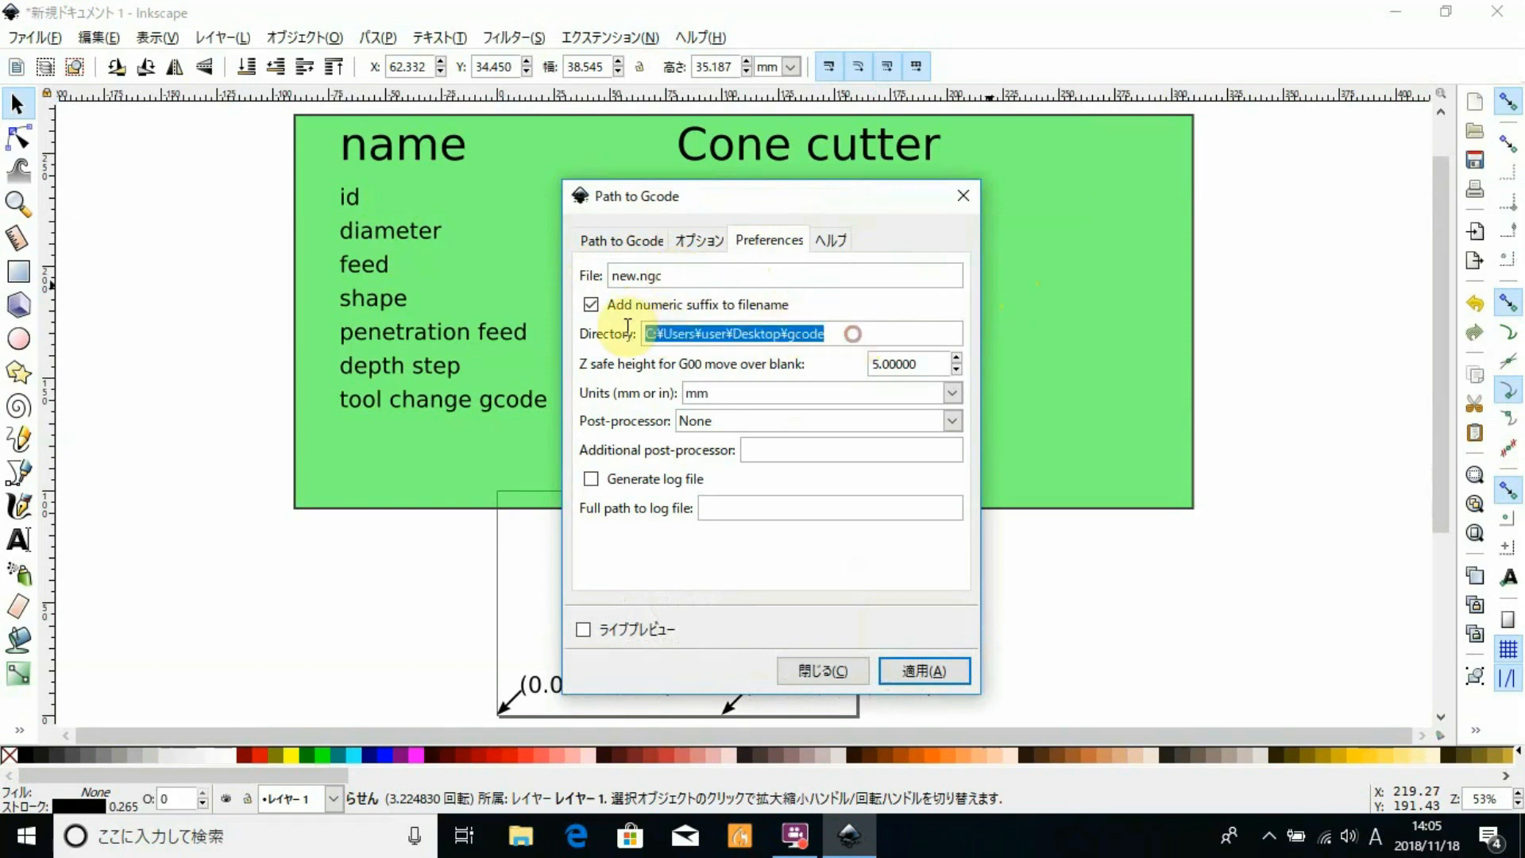
{"action": "left_click", "coordinate": [879, 328]}
{"action": "left_click", "coordinate": [642, 276]}
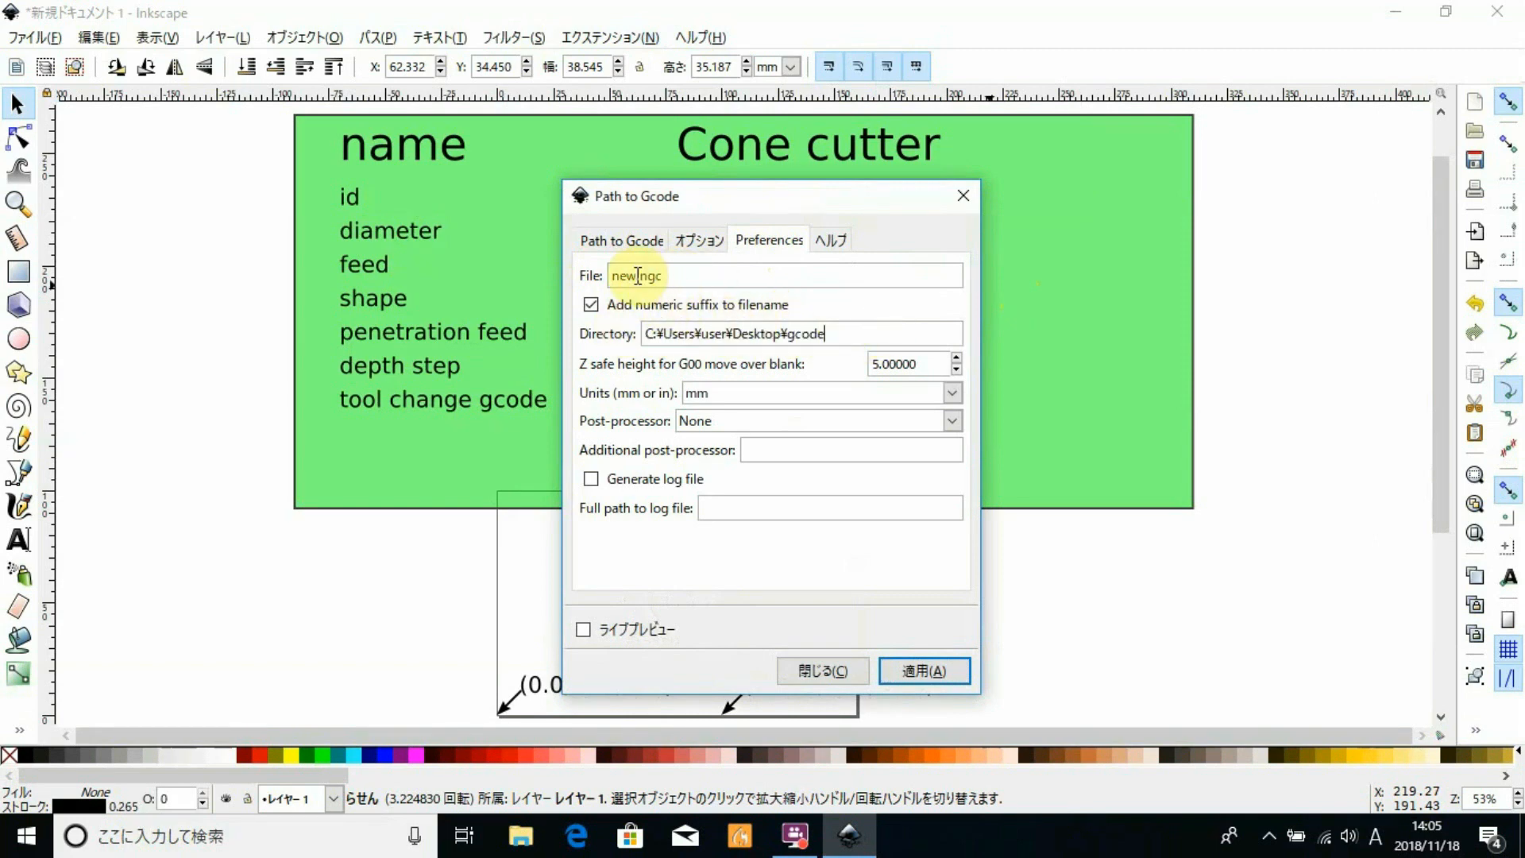
{"action": "double_click", "coordinate": [638, 276]}
{"action": "left_click", "coordinate": [673, 276]}
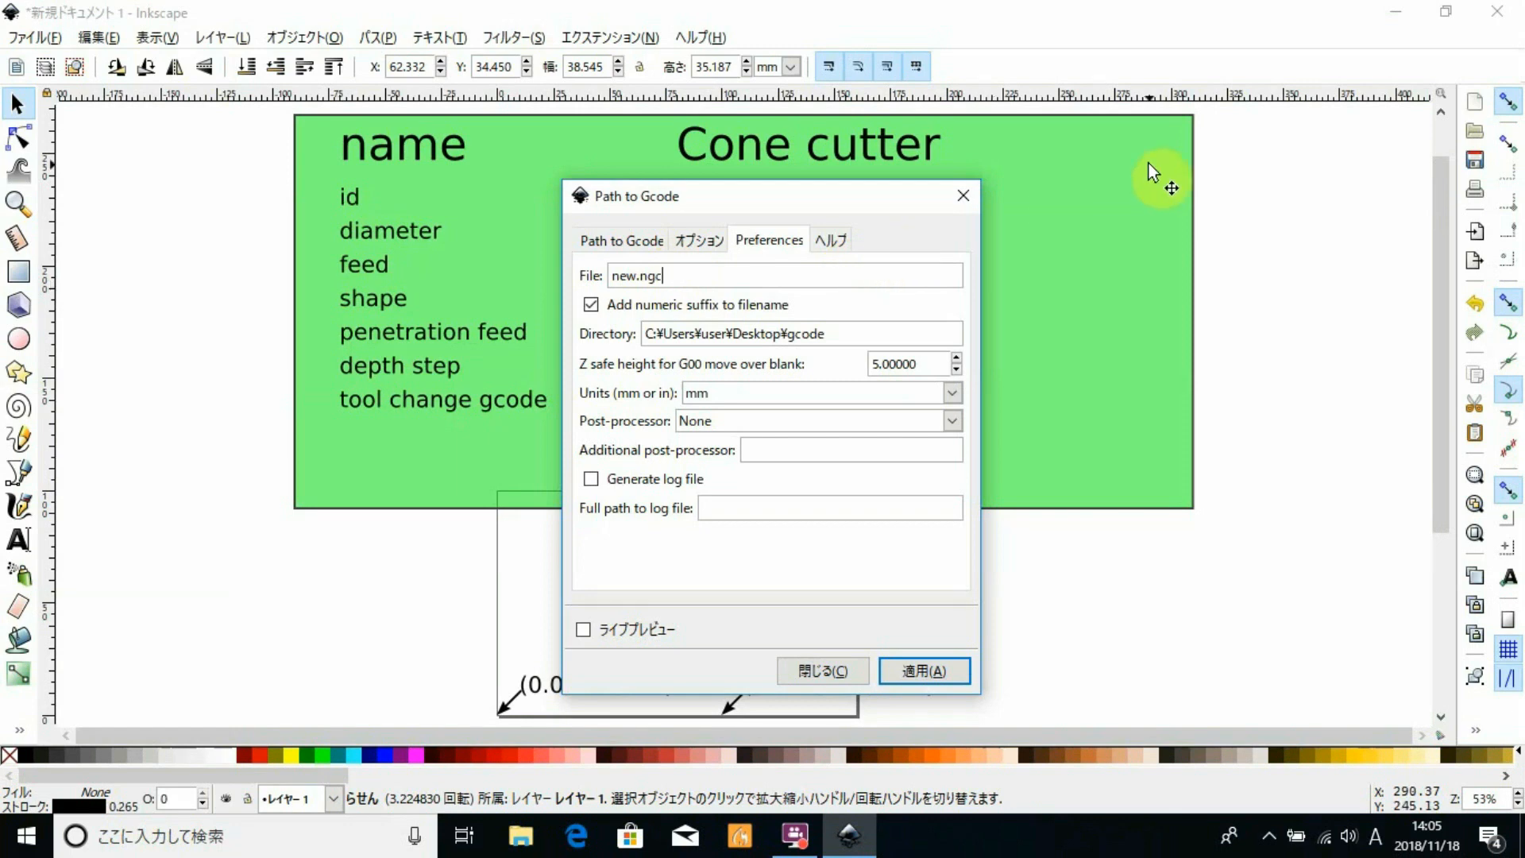
Copy the full path of the desktop's gcode folder in File Explorer and close the folder window
{"action": "left_click", "coordinate": [1394, 23]}
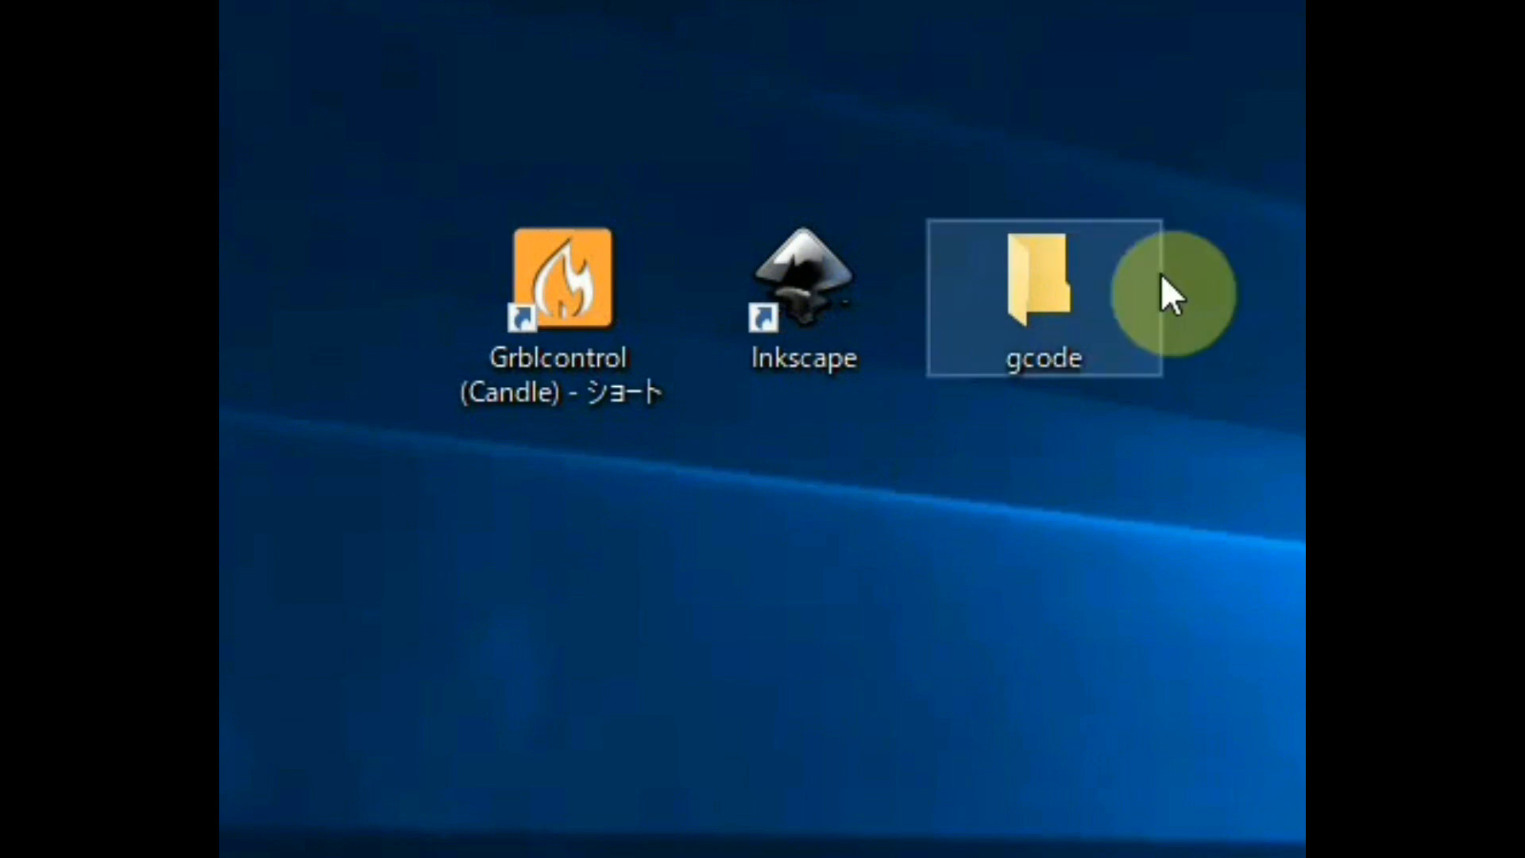
{"action": "left_click", "coordinate": [1075, 294]}
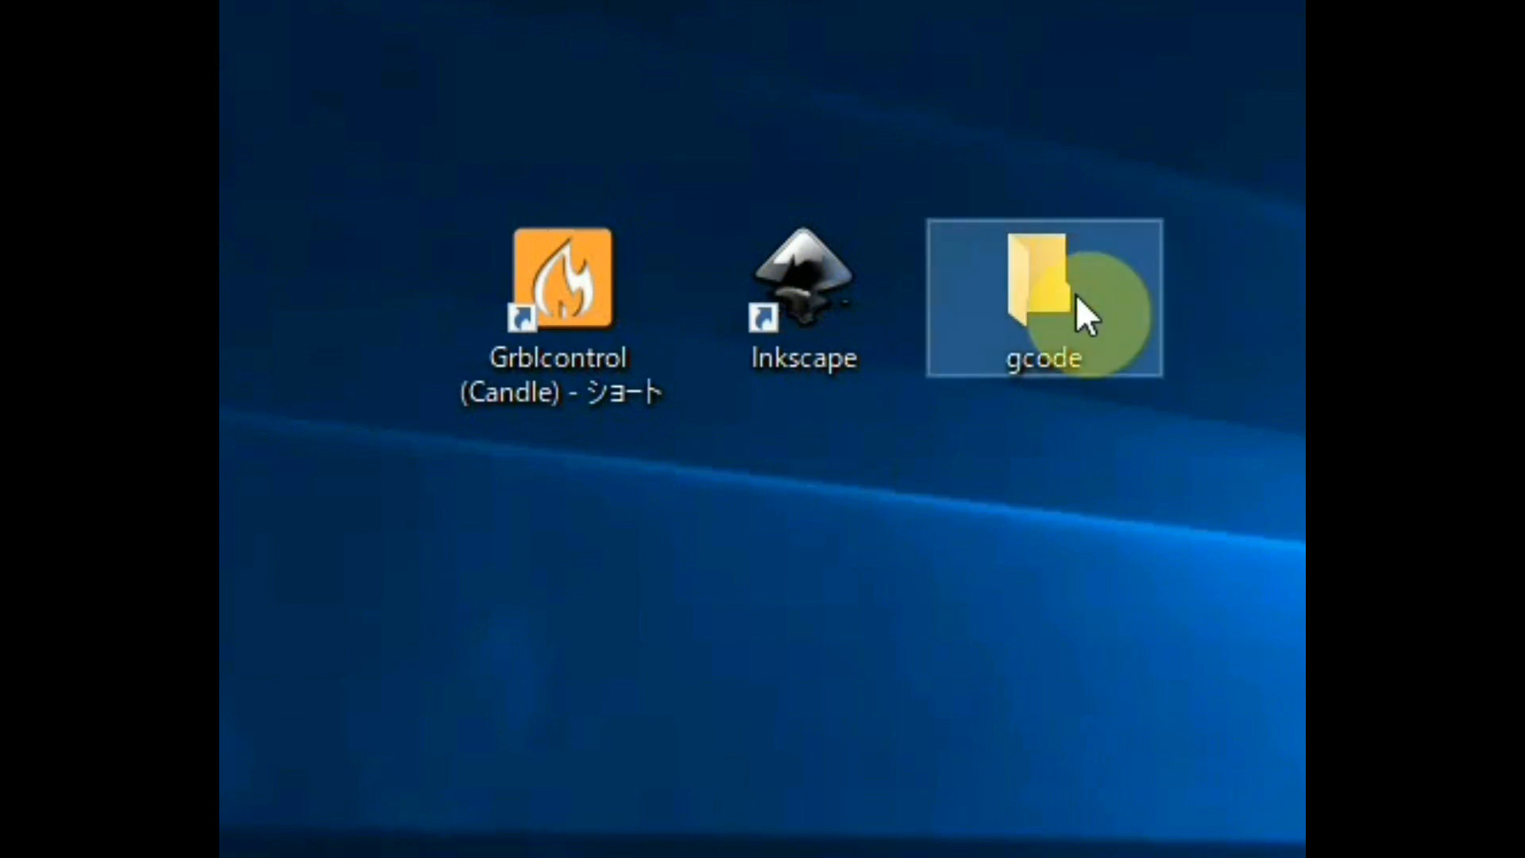
{"action": "double_click", "coordinate": [659, 154]}
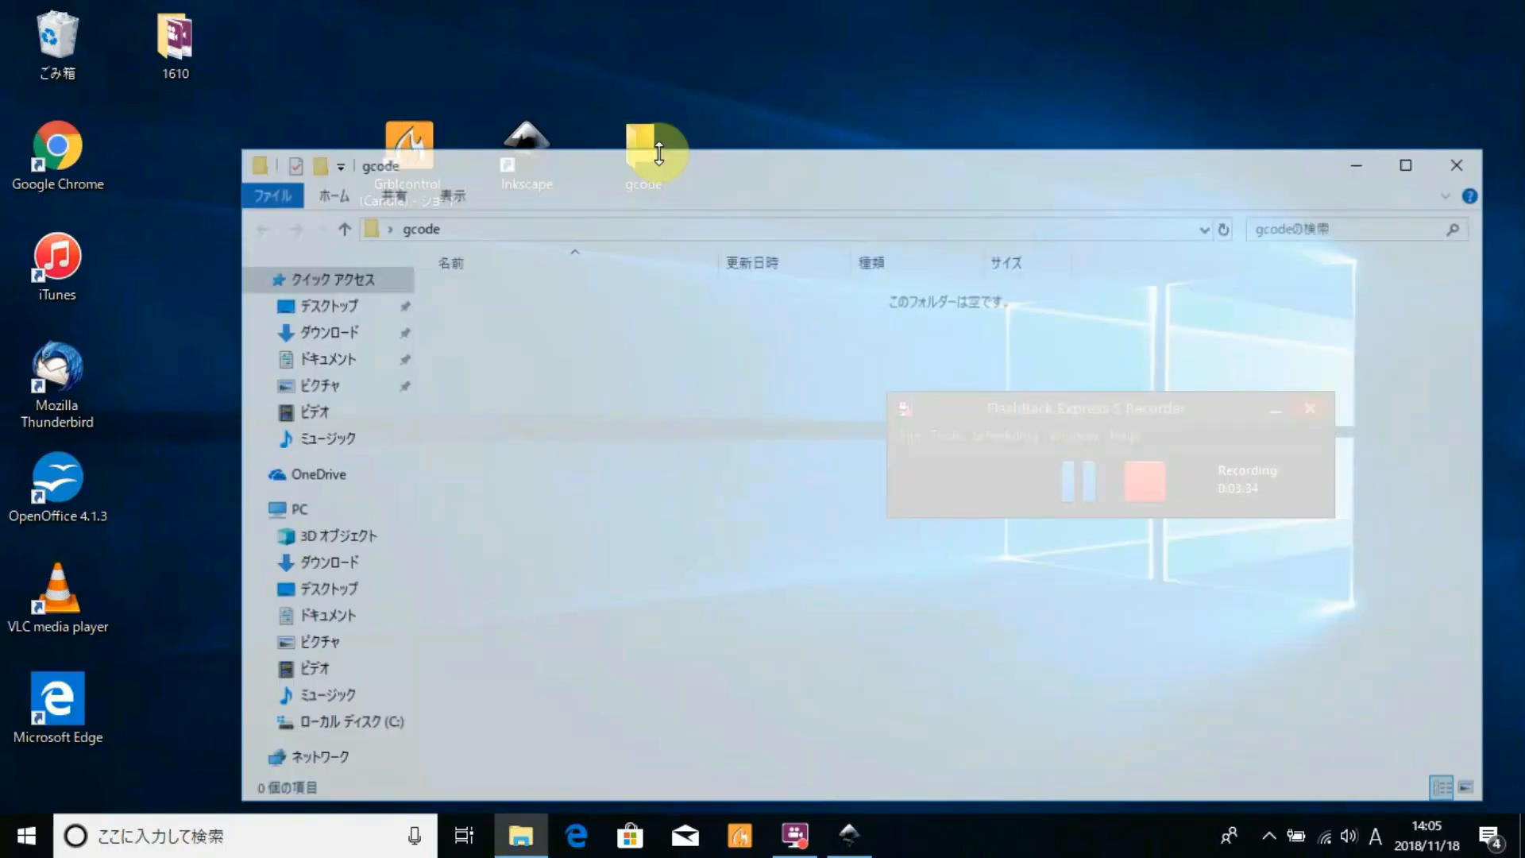
{"action": "left_click", "coordinate": [671, 228]}
{"action": "left_click_drag", "start_coordinate": [579, 228], "coordinate": [370, 227]}
{"action": "right_click", "coordinate": [403, 231]}
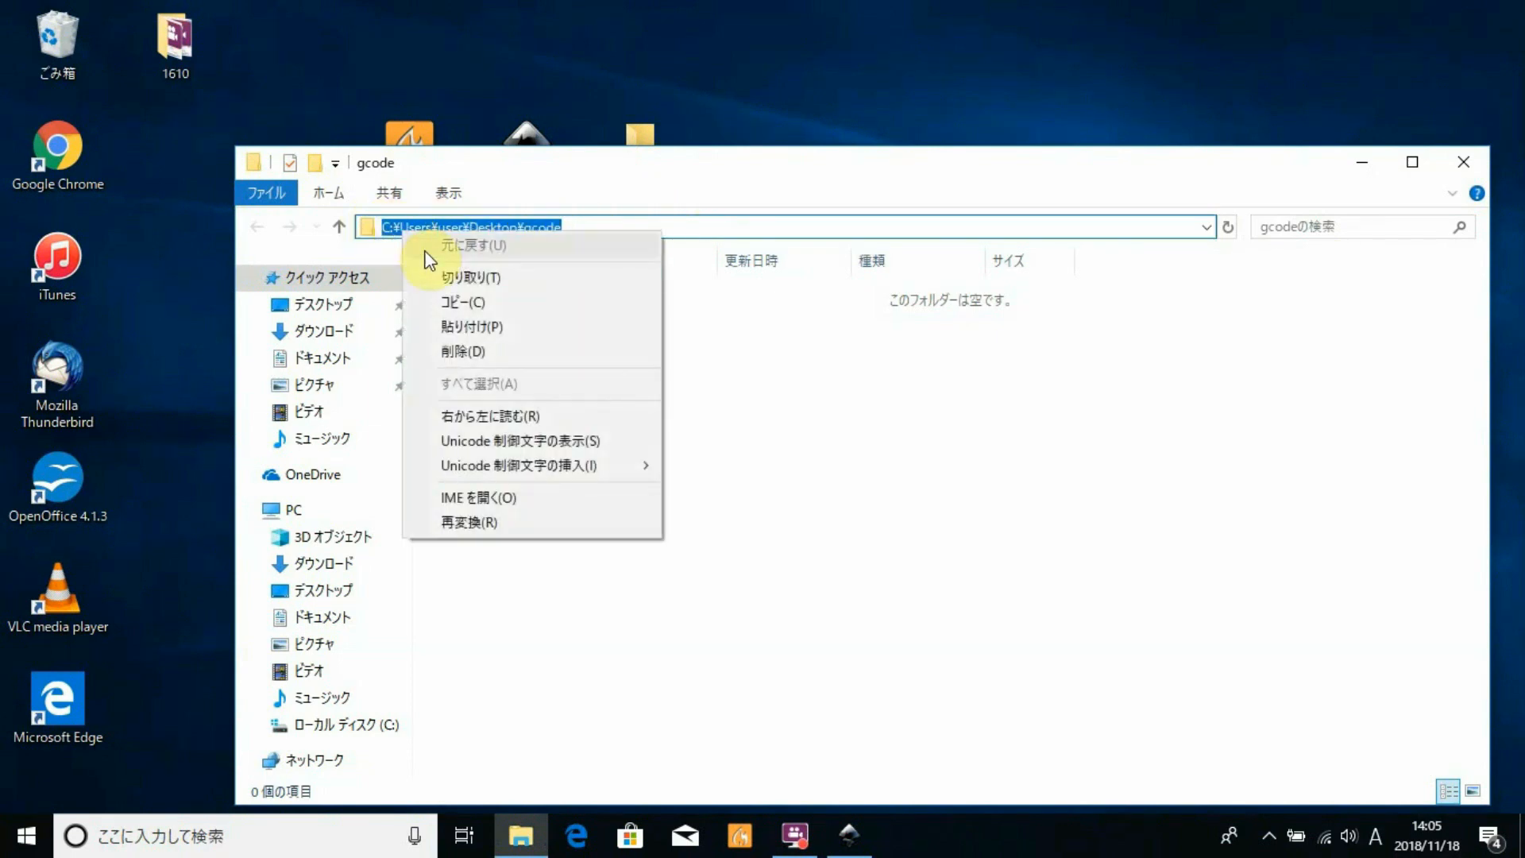
{"action": "left_click", "coordinate": [450, 302]}
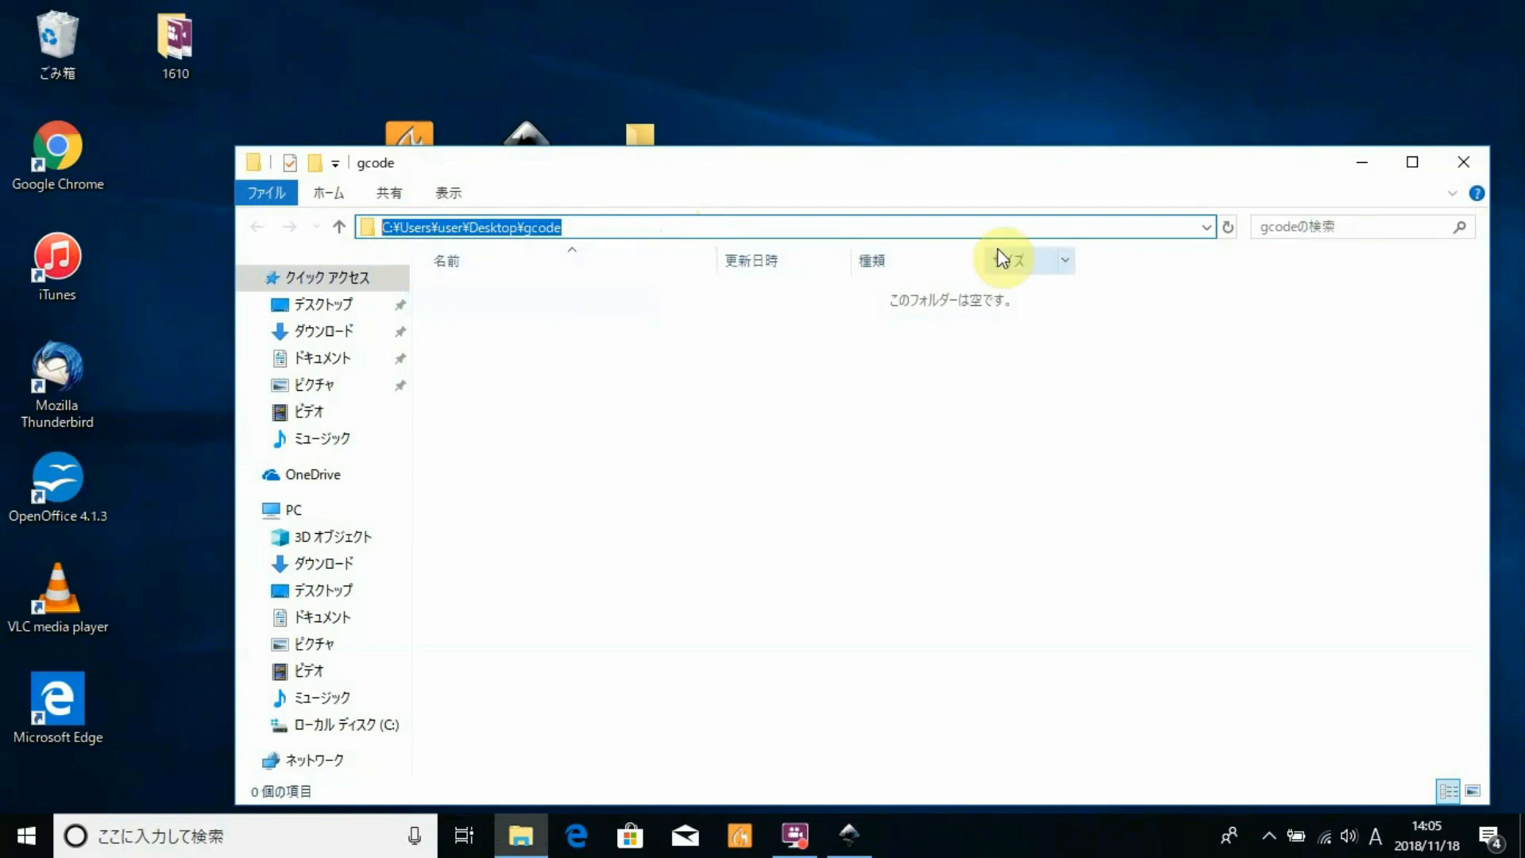
{"action": "left_click", "coordinate": [1464, 163]}
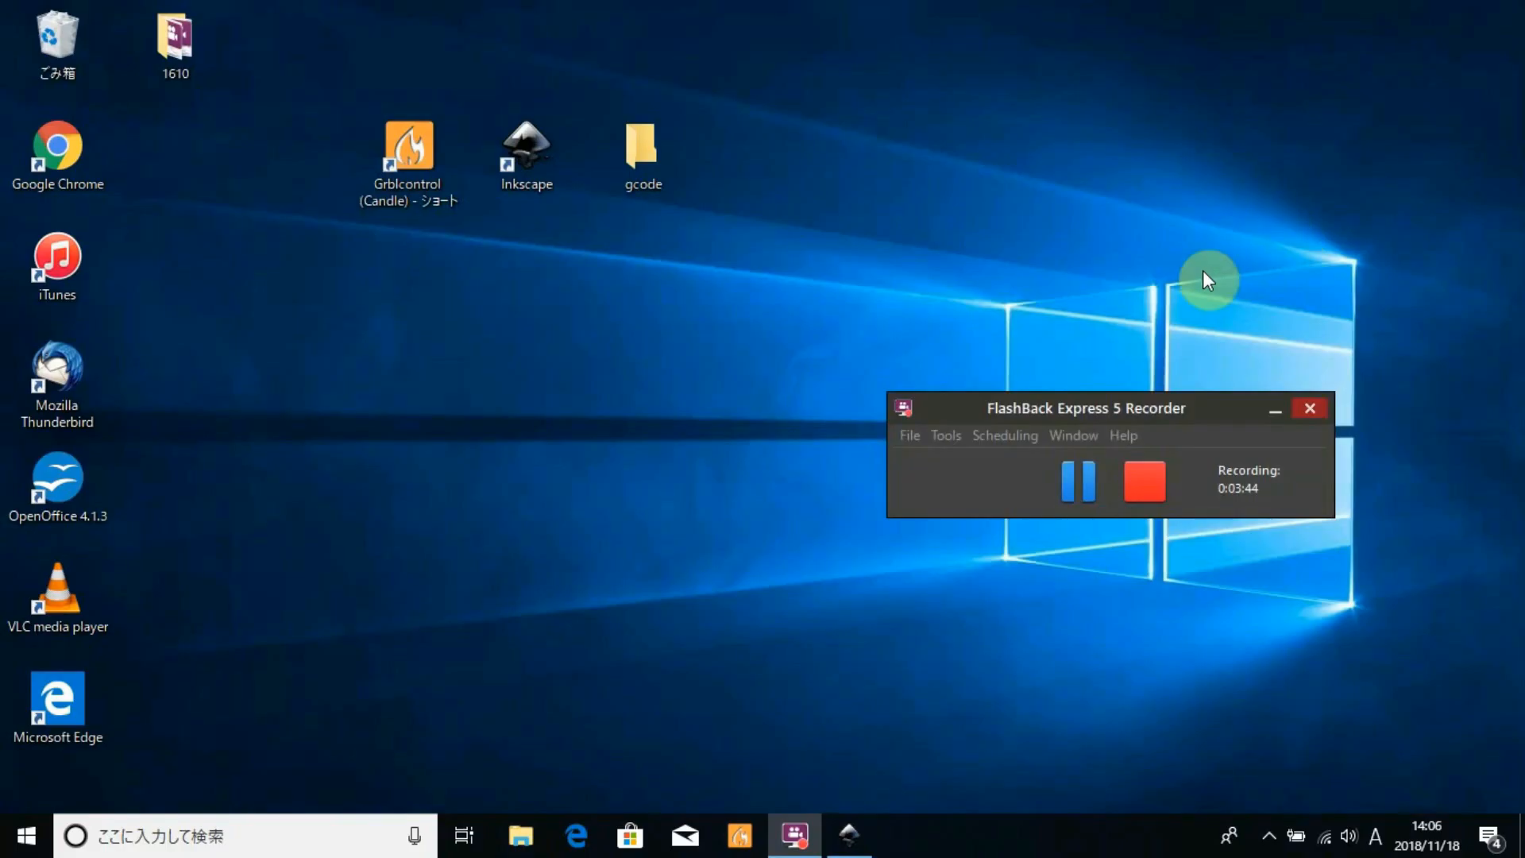
Switch back to Inkscape and replace the Path to Gcode output directory with the copied gcode folder path
{"action": "left_click", "coordinate": [860, 832]}
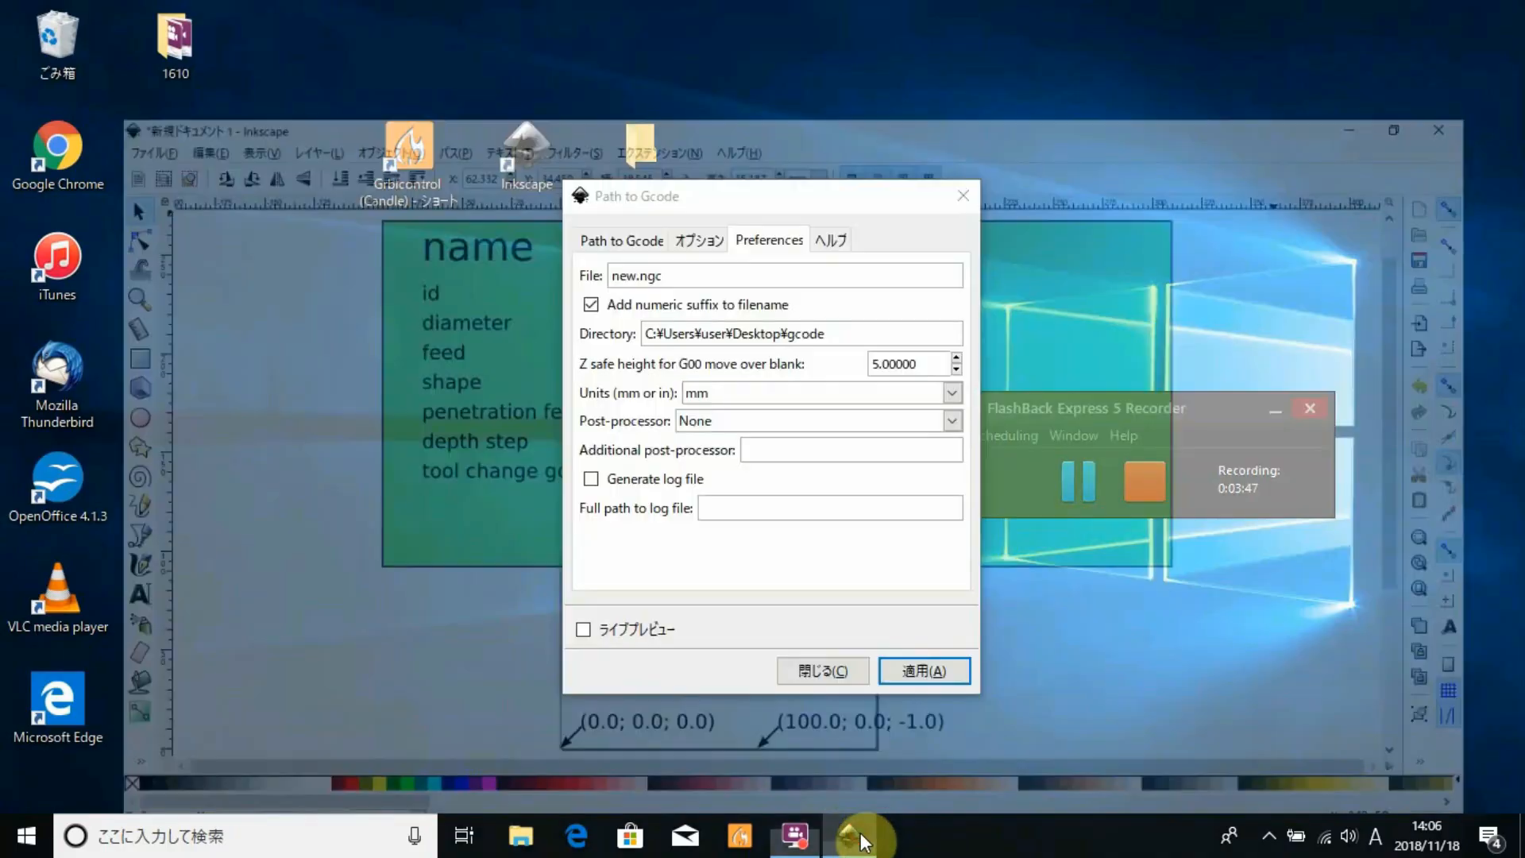
{"action": "left_click_drag", "start_coordinate": [830, 334], "coordinate": [702, 333]}
{"action": "left_click", "coordinate": [829, 333]}
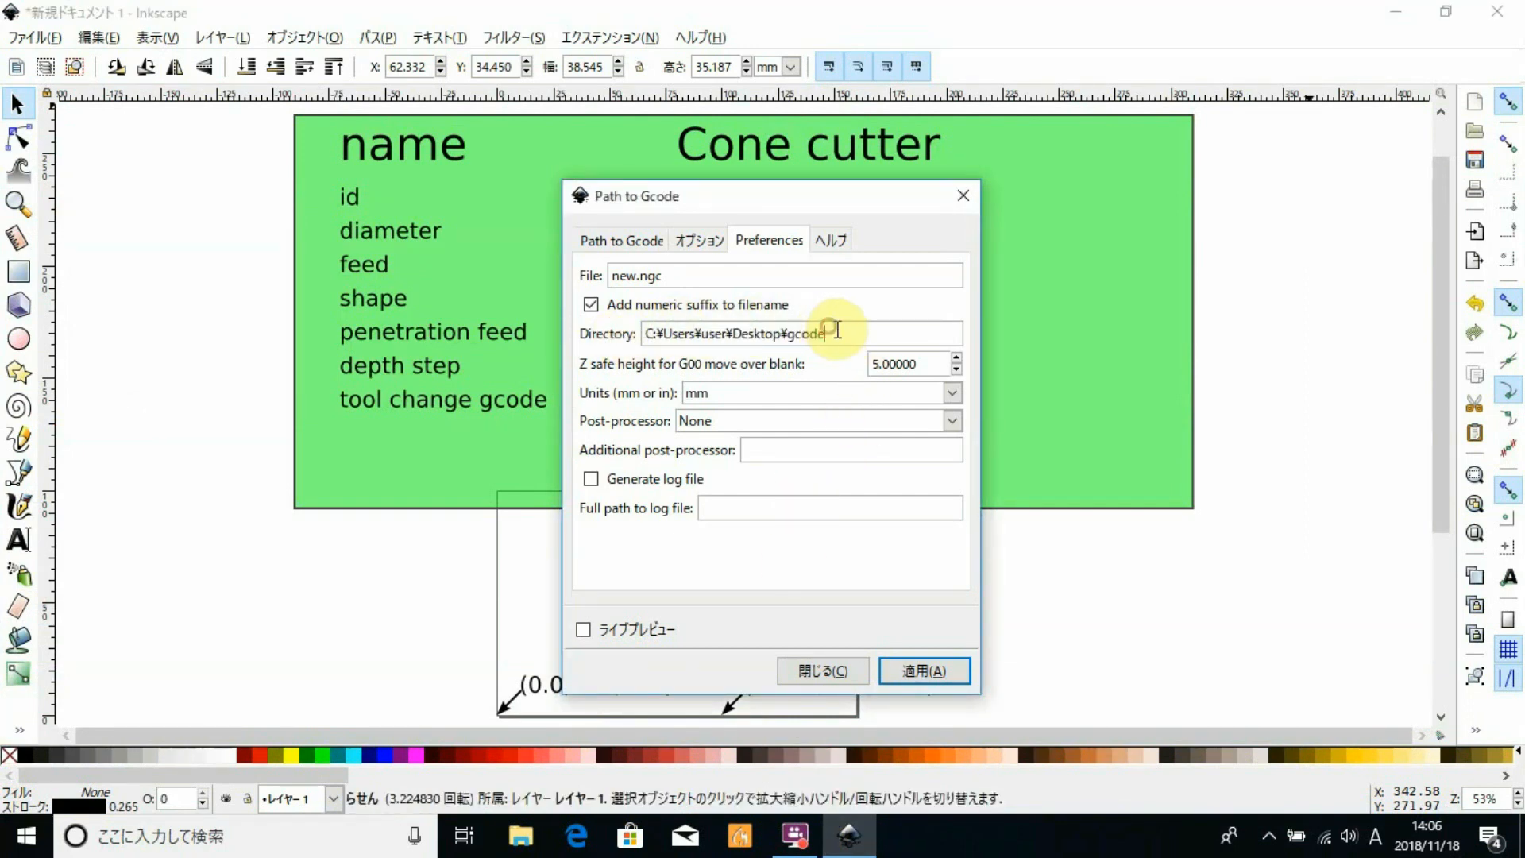
{"action": "left_click_drag", "start_coordinate": [833, 332], "coordinate": [675, 328]}
{"action": "right_click", "coordinate": [652, 332]}
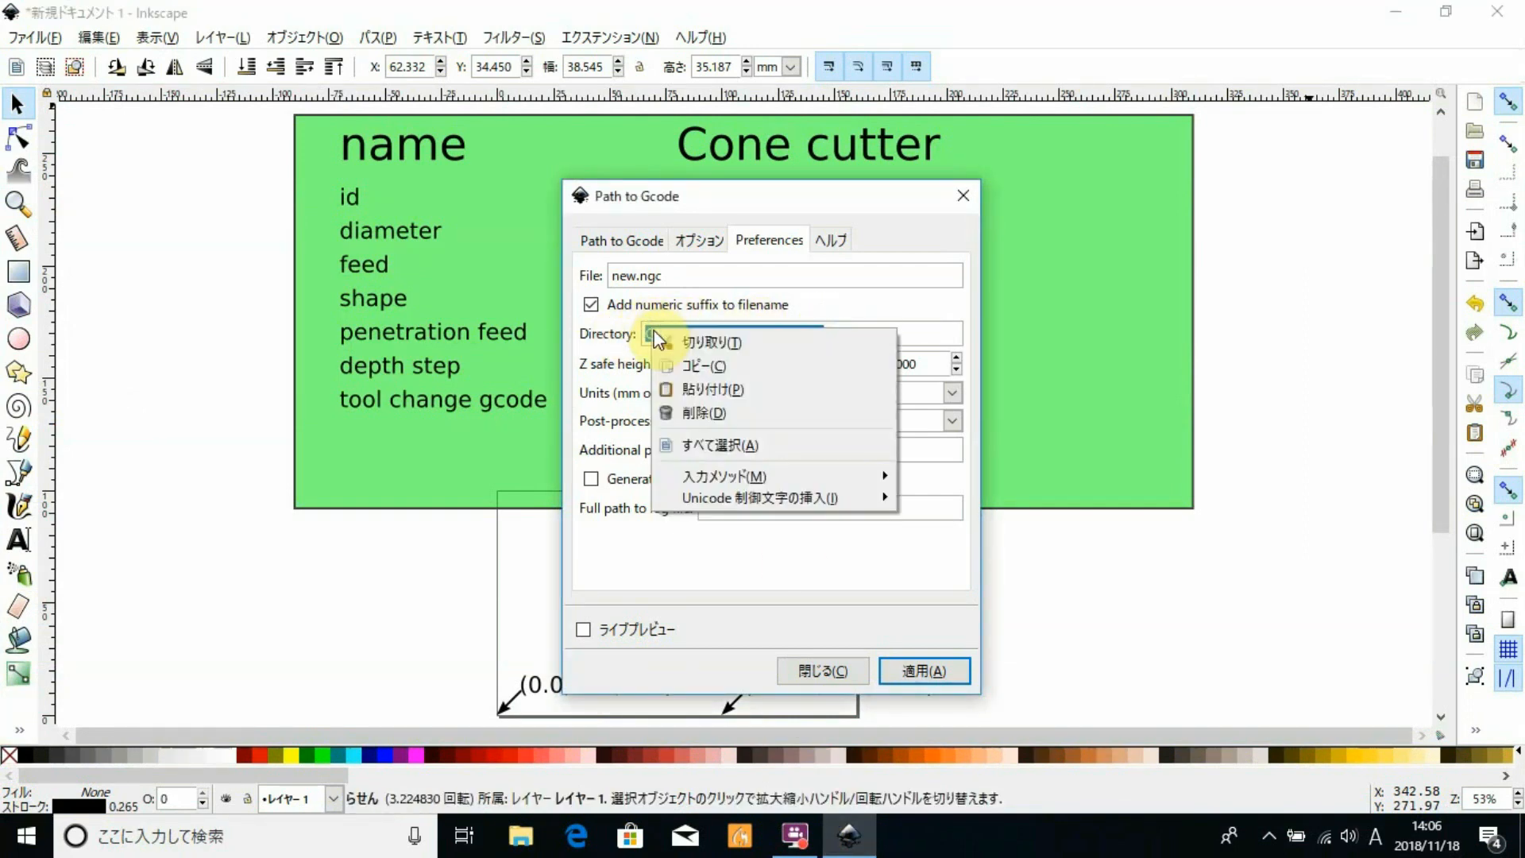
{"action": "left_click", "coordinate": [694, 389]}
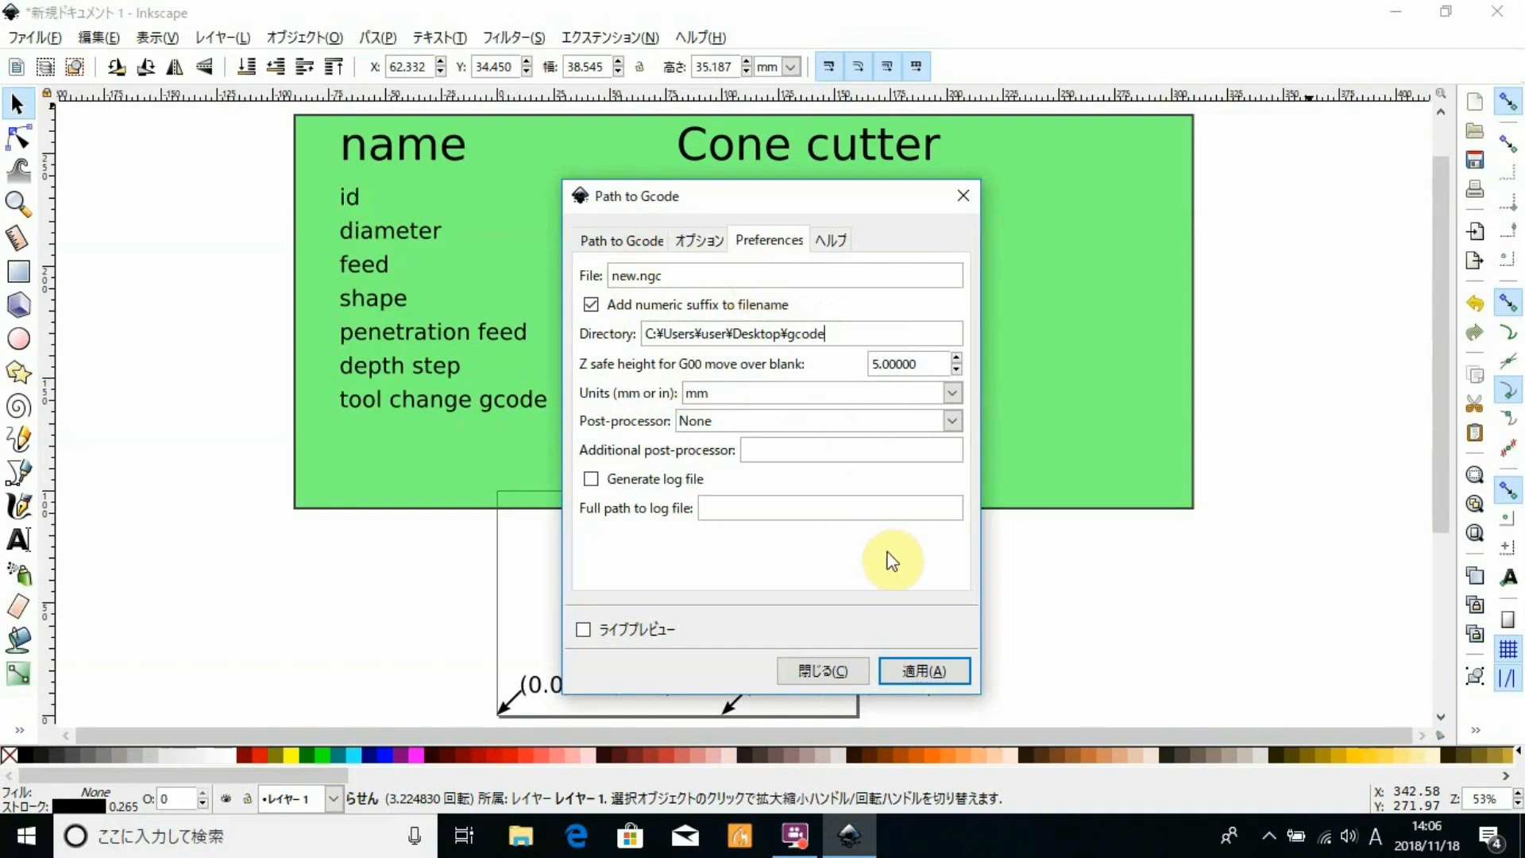
Preview the spiral's toolpath, apply Path to Gcode to generate the G-code file, and close the dialog
{"action": "left_click", "coordinate": [624, 240]}
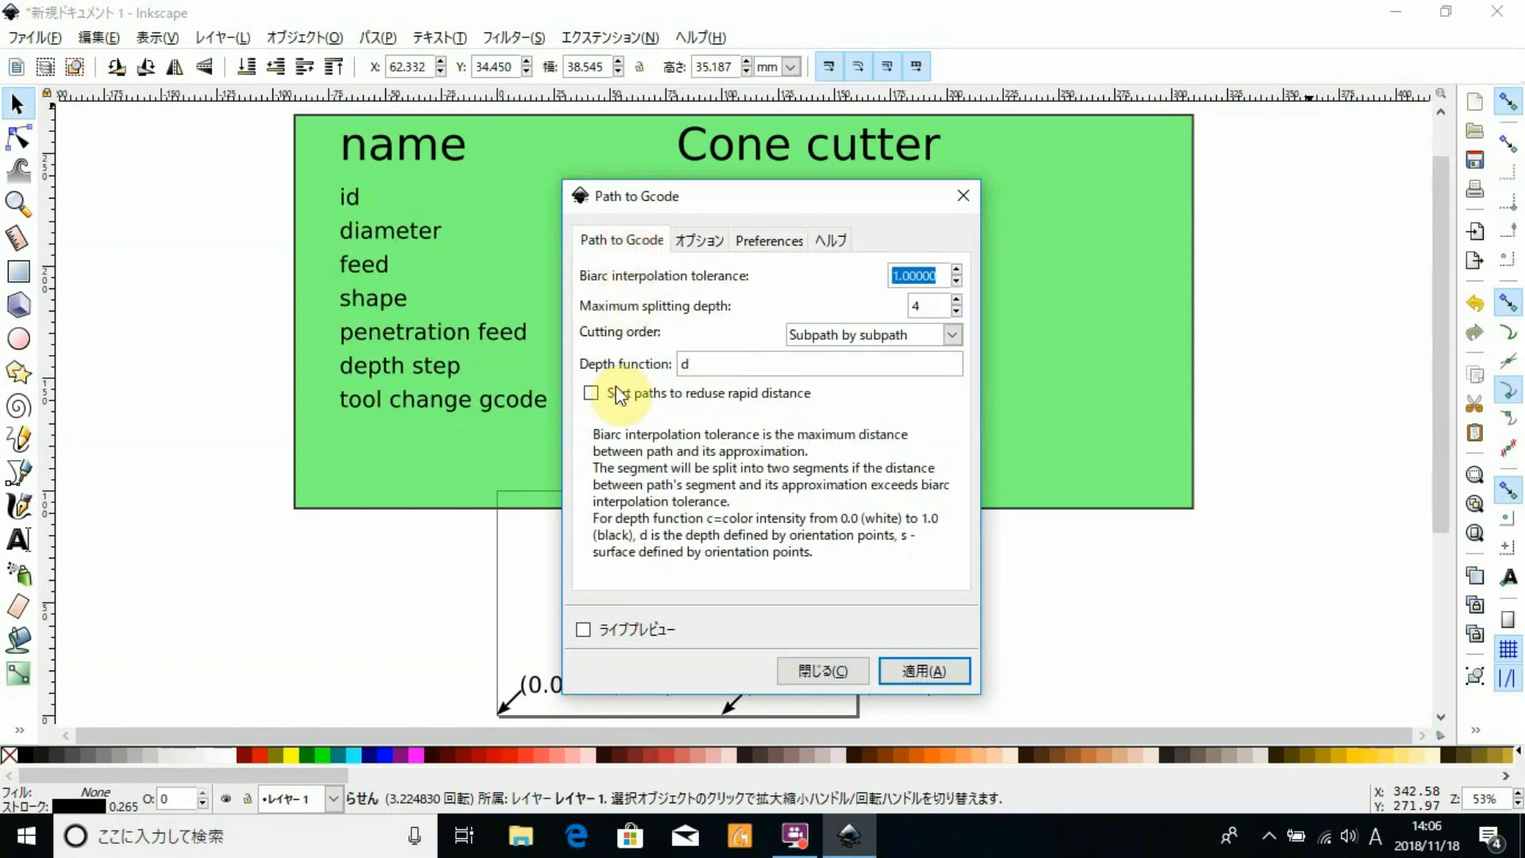
{"action": "left_click_drag", "start_coordinate": [726, 204], "coordinate": [1094, 197]}
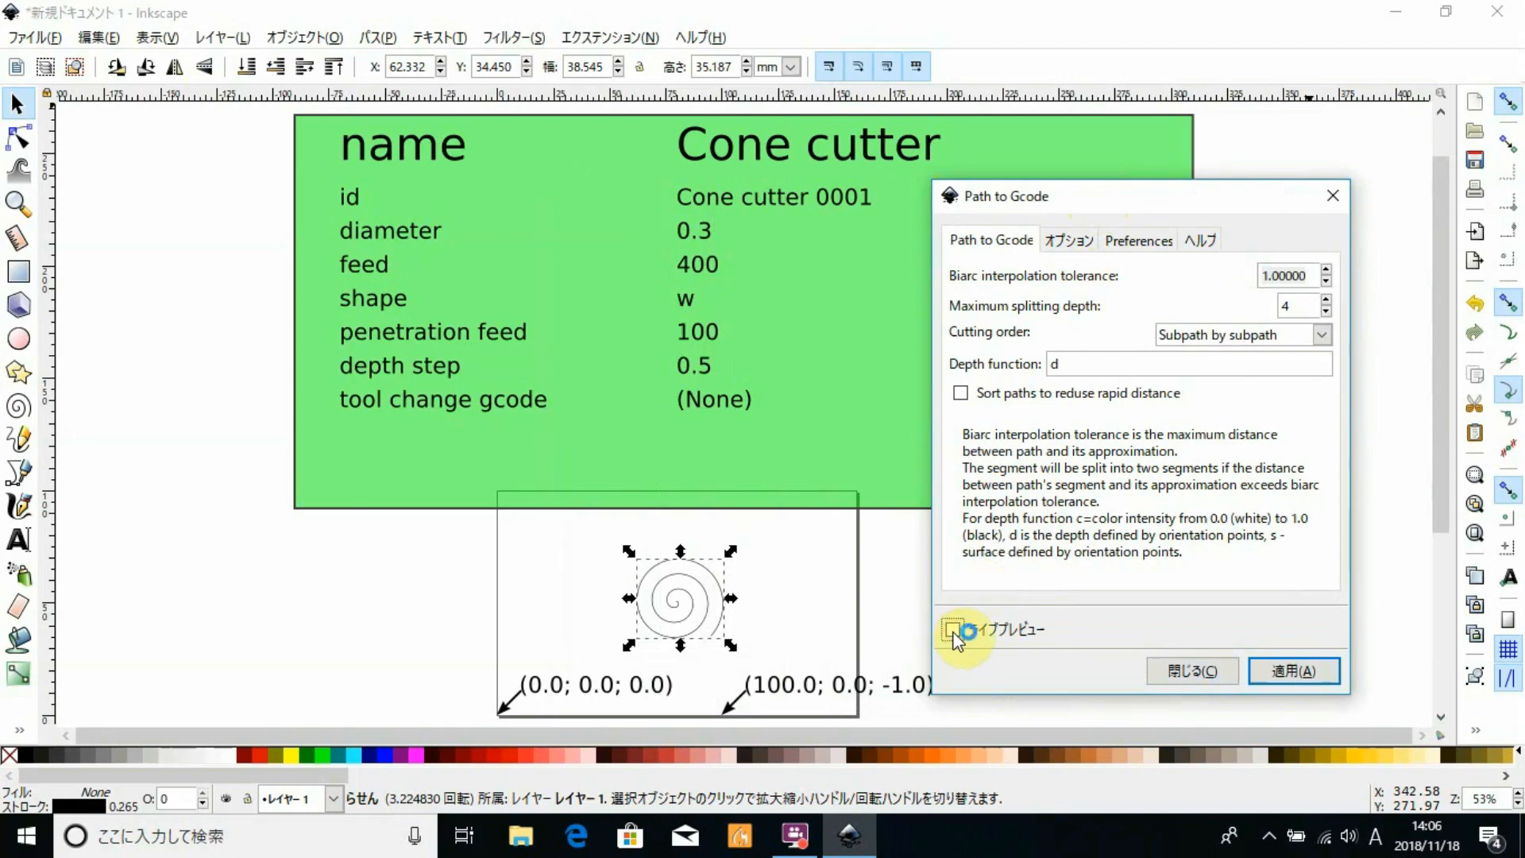
{"action": "left_click", "coordinate": [952, 629]}
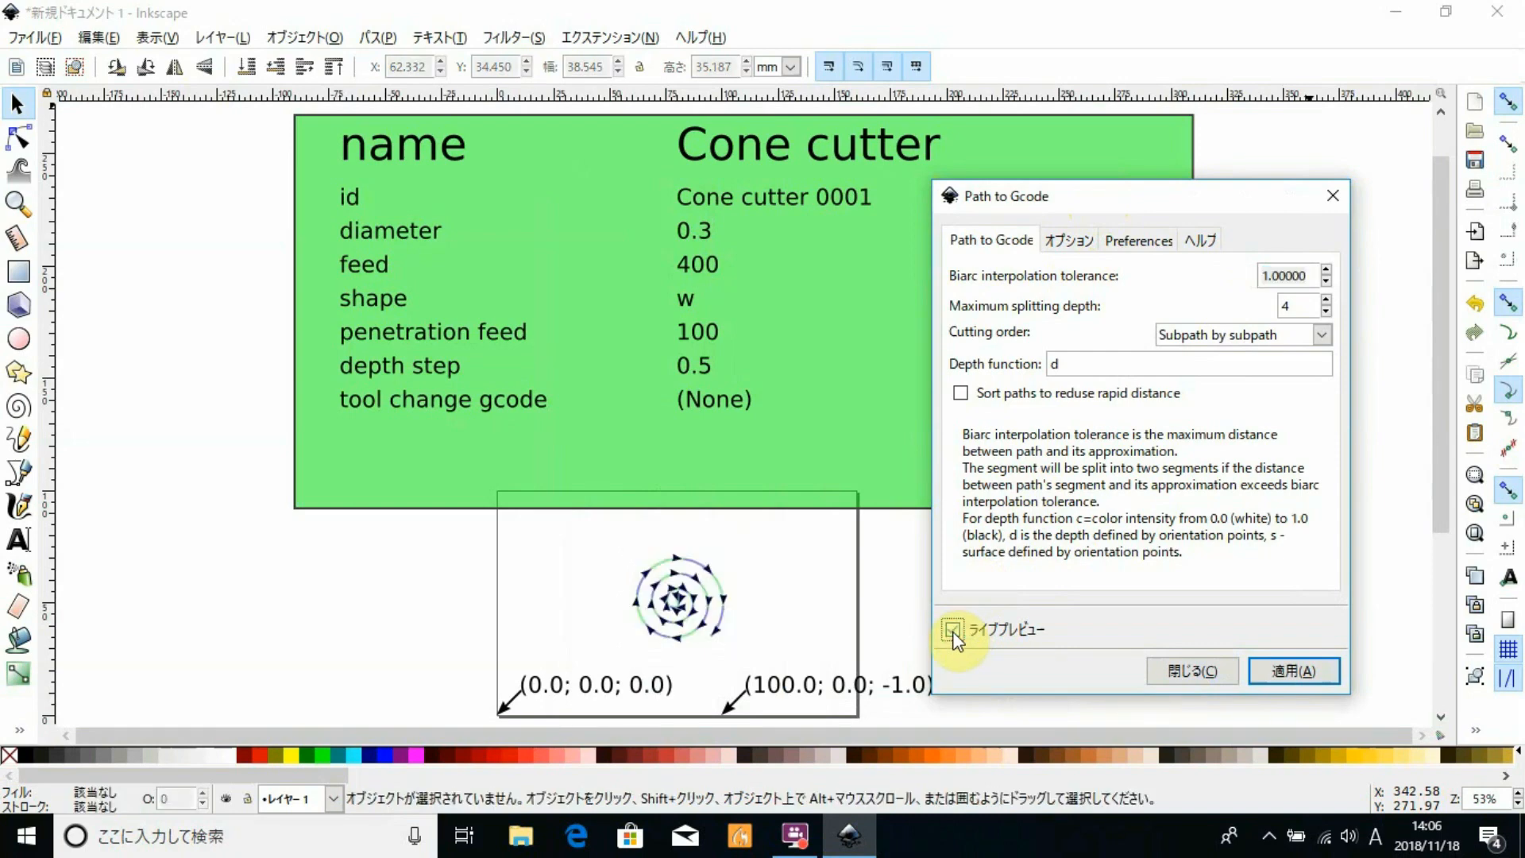
{"action": "left_click", "coordinate": [1275, 673]}
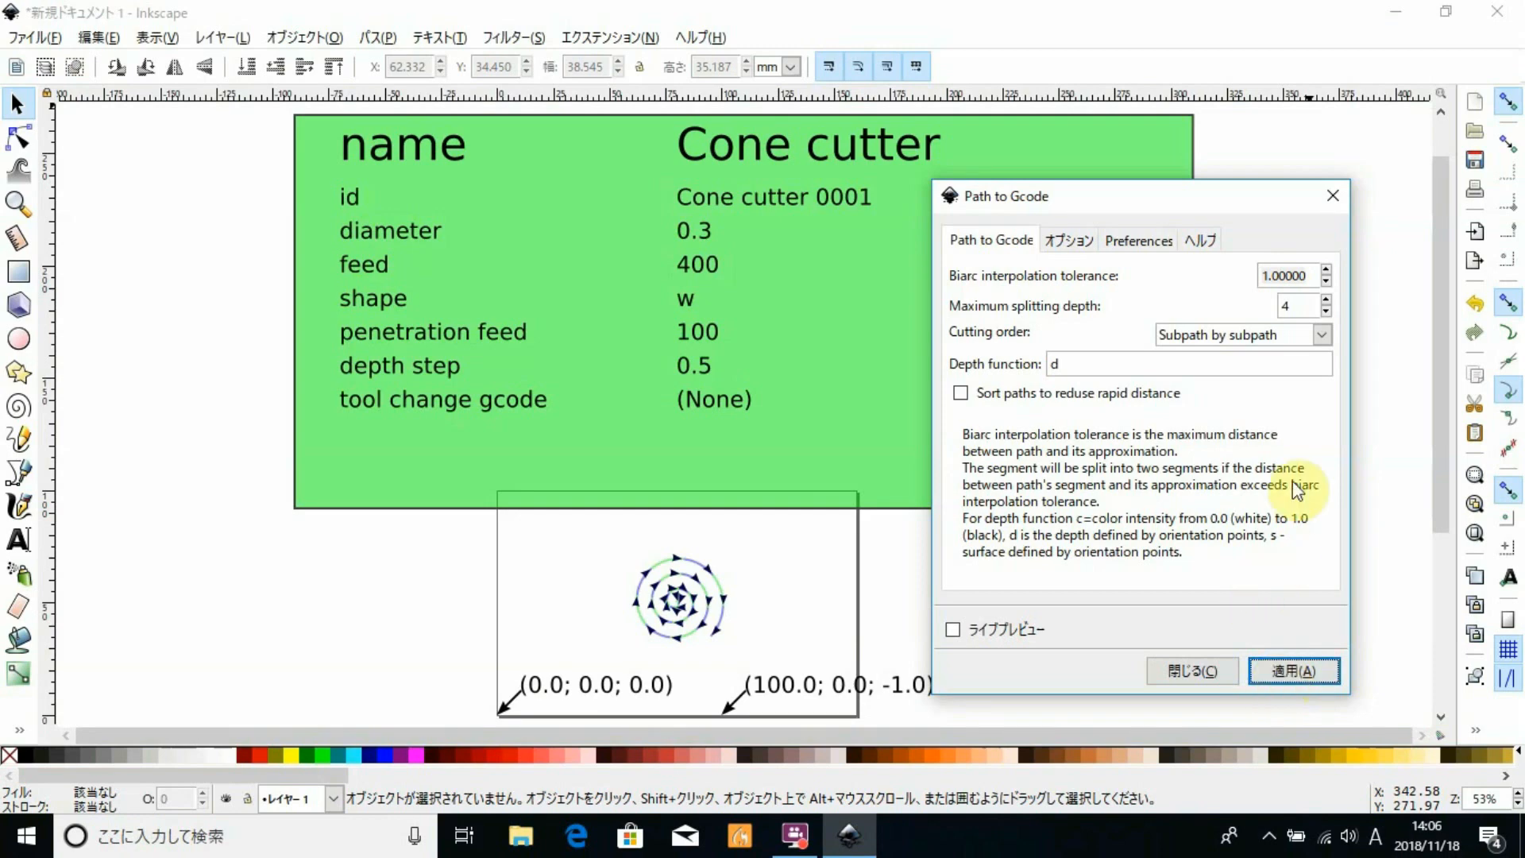
{"action": "left_click", "coordinate": [1334, 205]}
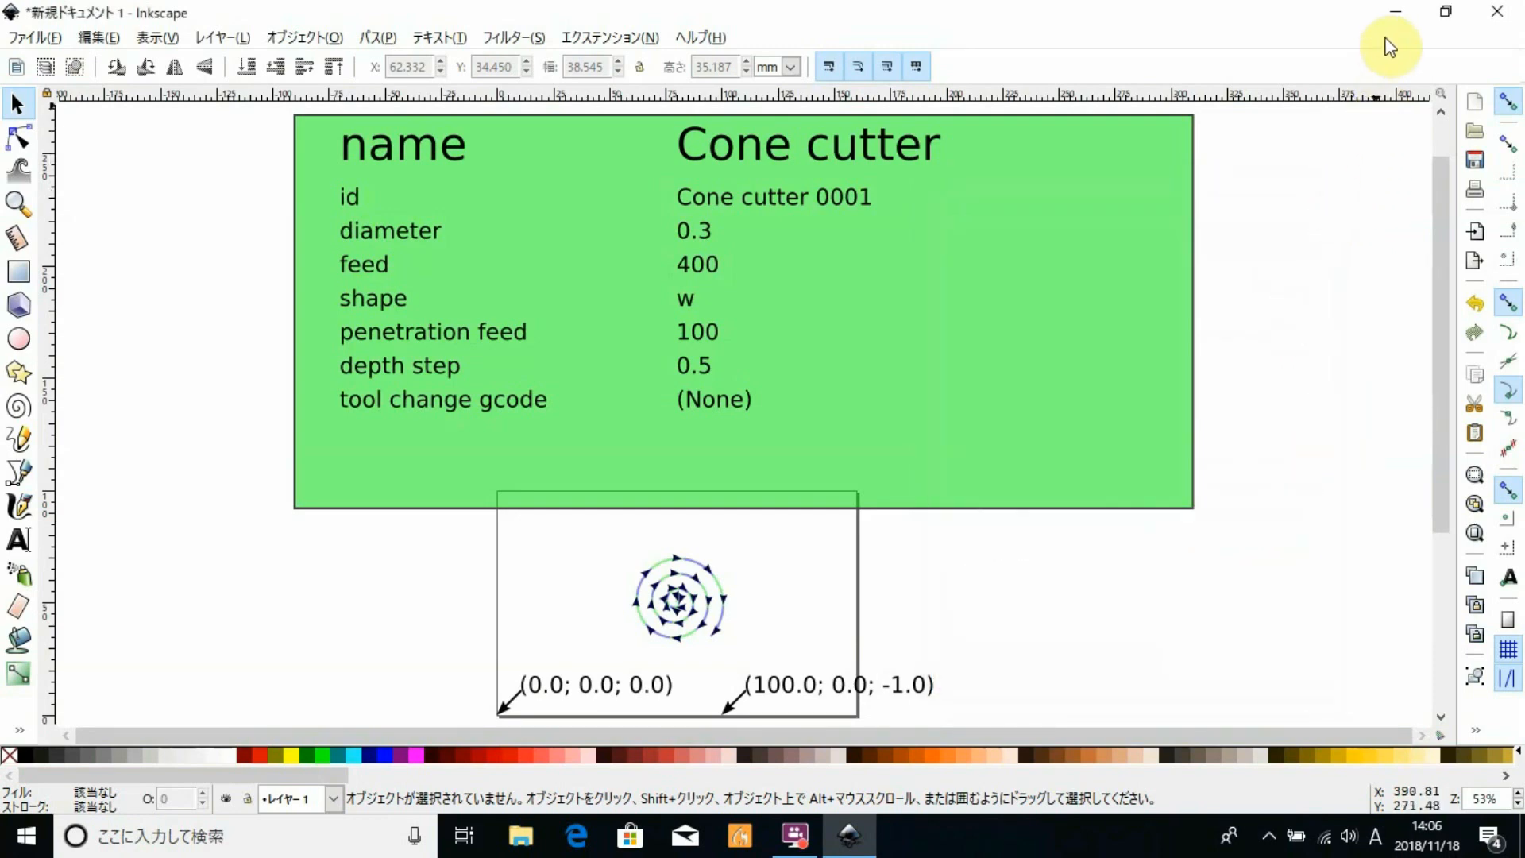
Check the desktop's gcode folder for the generated G-code file and minimize the windows
{"action": "left_click", "coordinate": [1394, 15]}
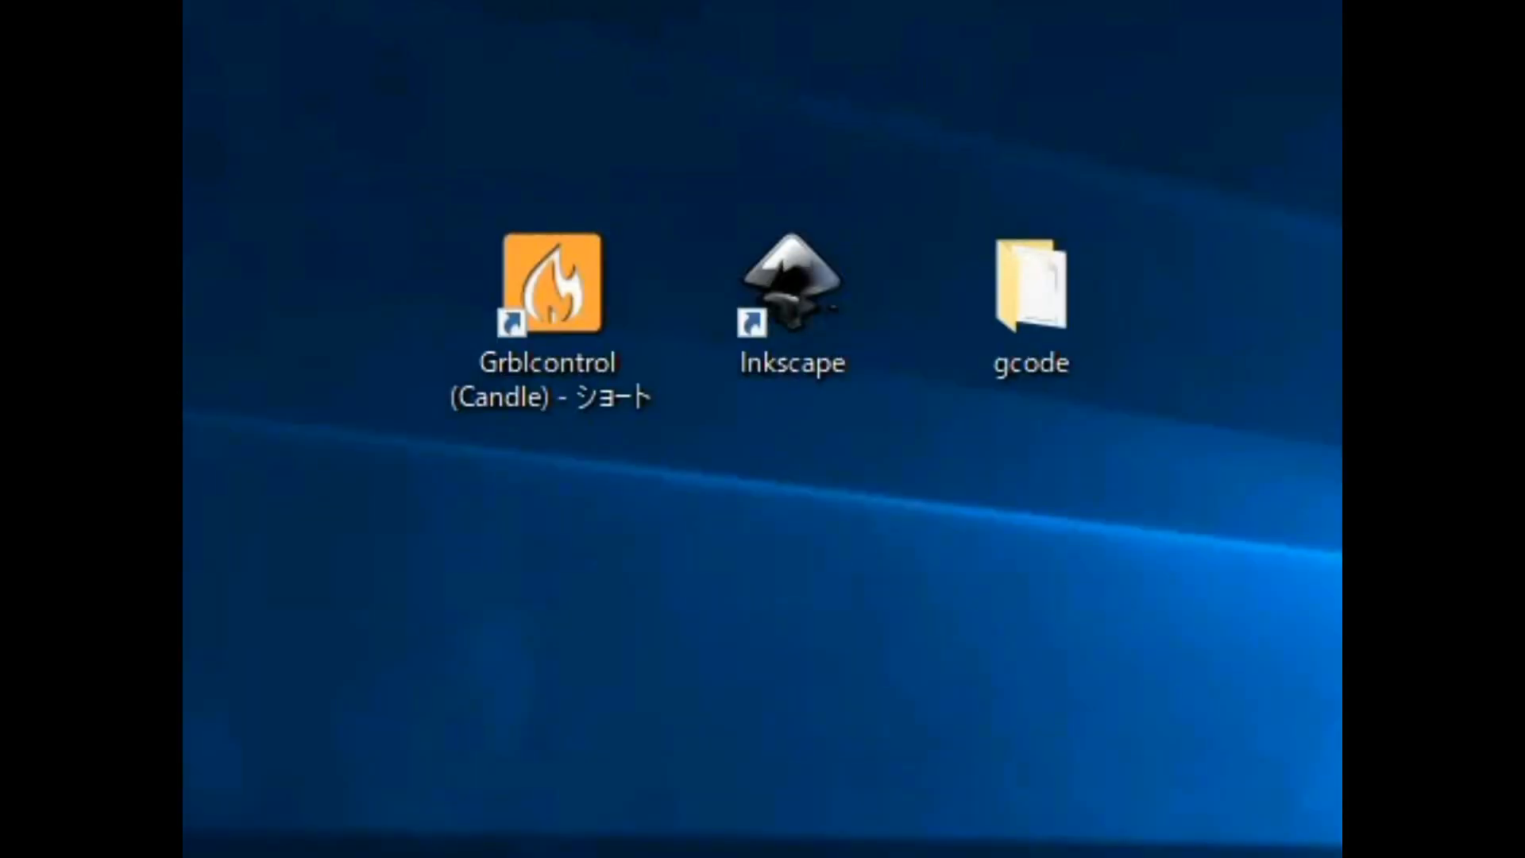
{"action": "double_click", "coordinate": [1092, 321]}
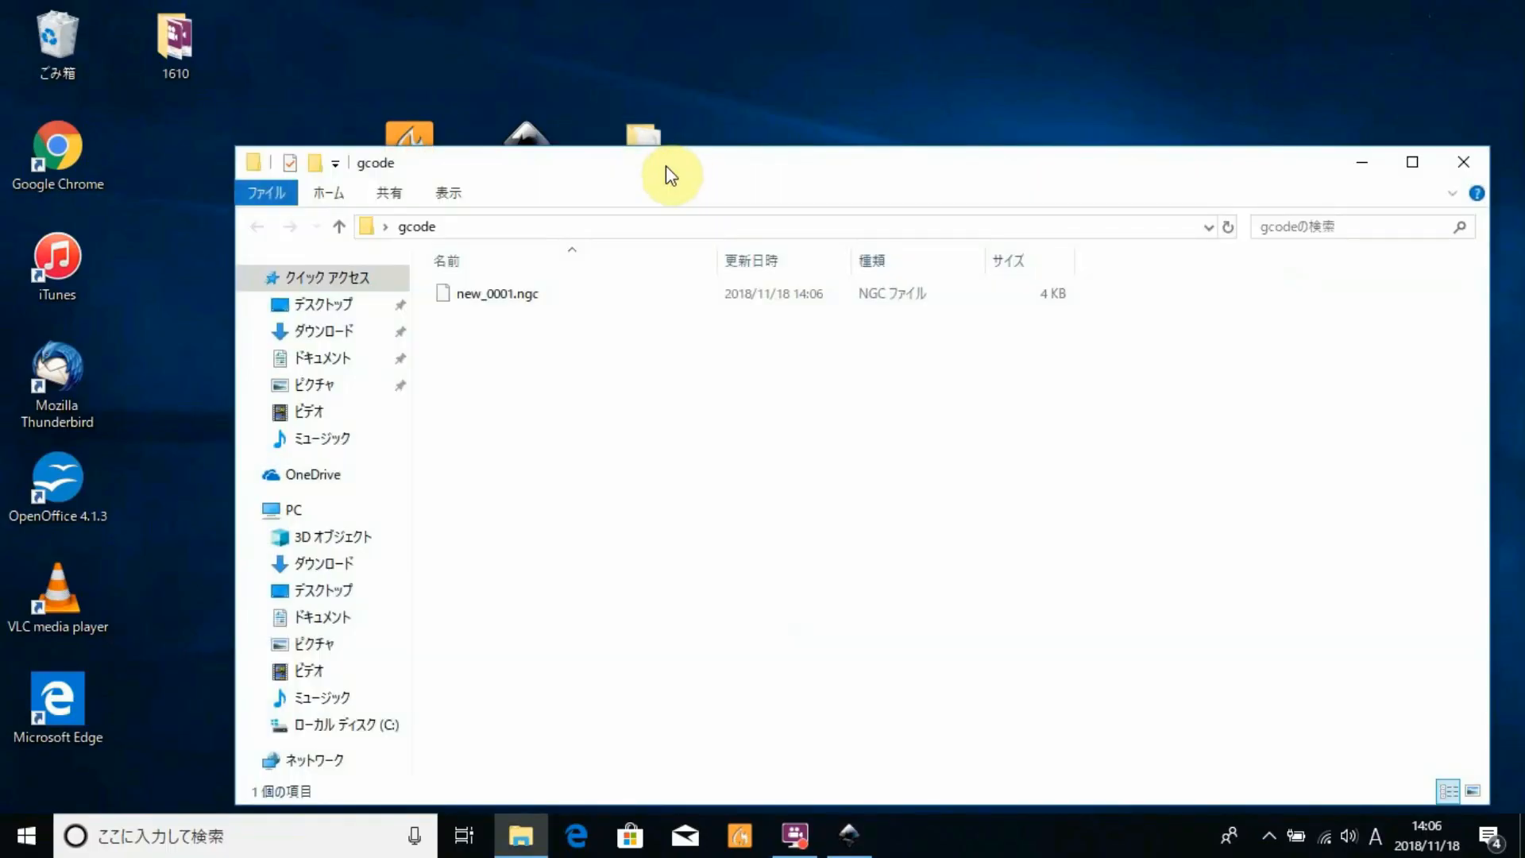
{"action": "left_click", "coordinate": [539, 293]}
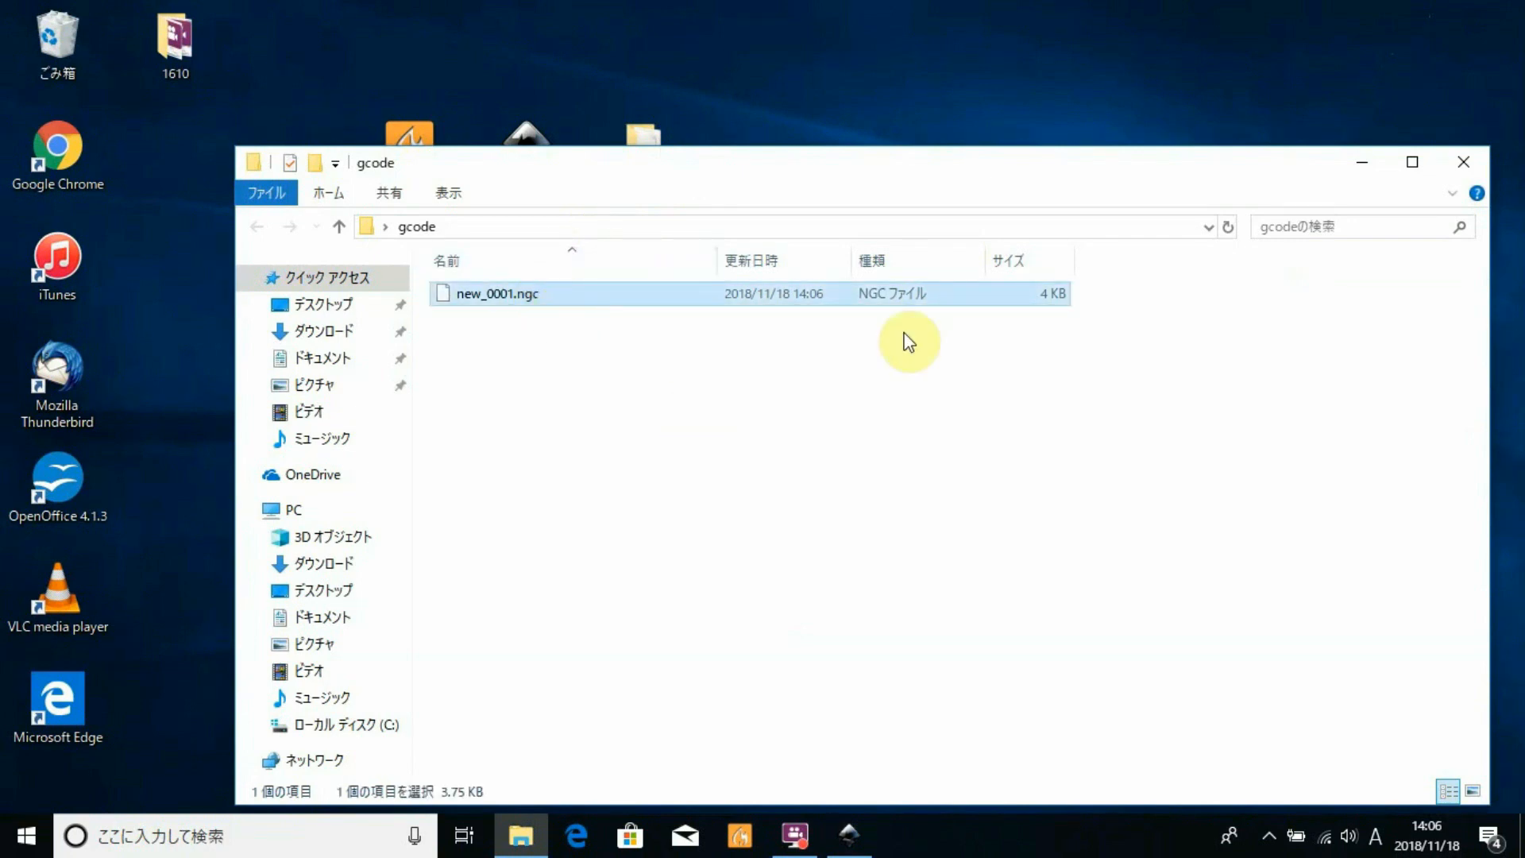
{"action": "left_click", "coordinate": [1359, 161]}
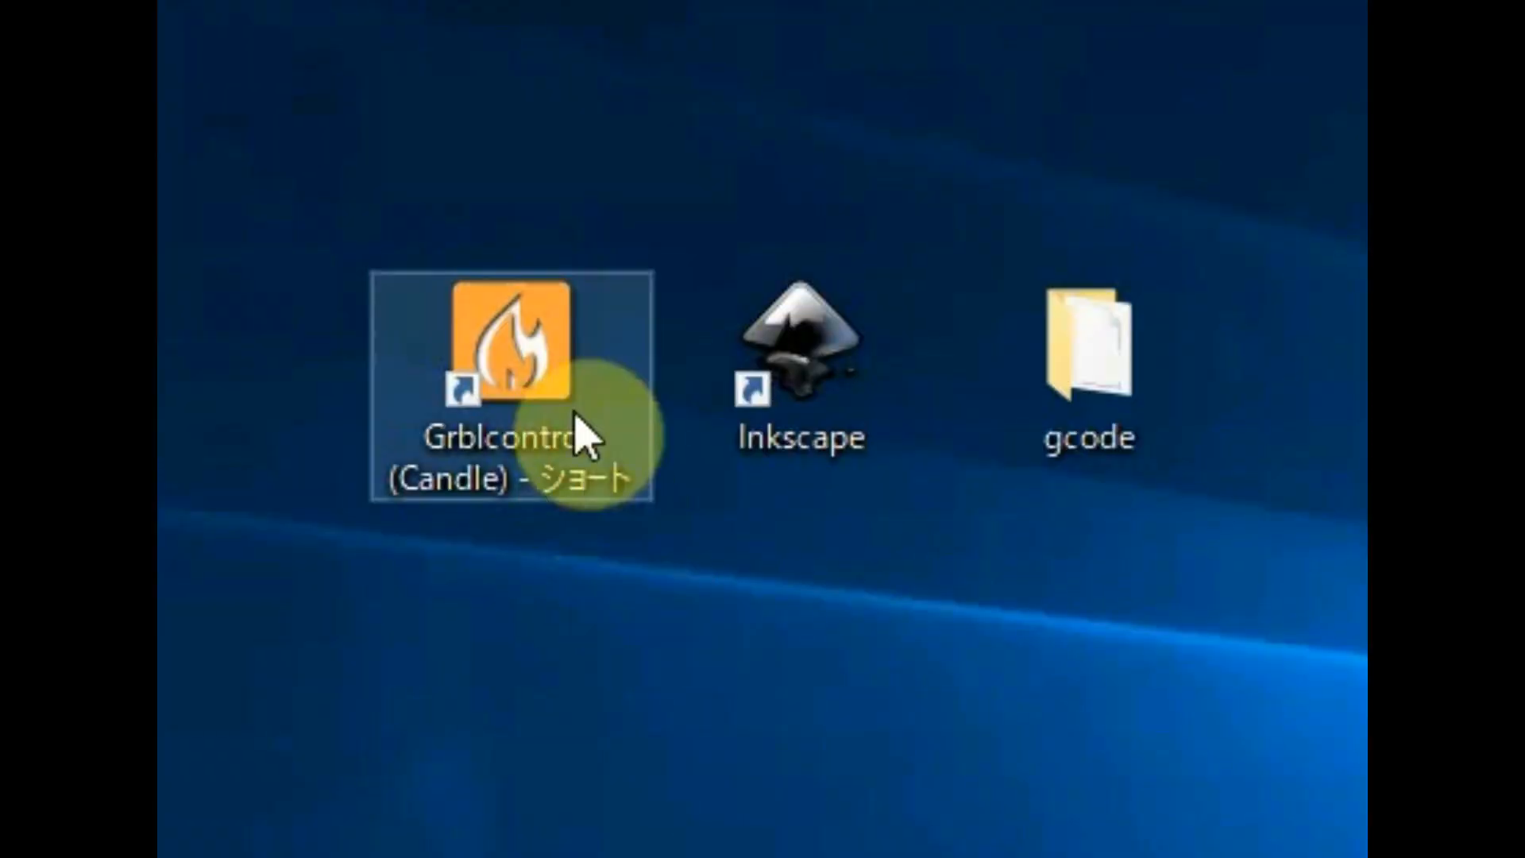
Launch Grblcontrol (Candle), refresh the serial port list and accept the connection settings with port COM4 at 115200 baud
{"action": "left_click", "coordinate": [570, 378]}
{"action": "double_click", "coordinate": [574, 379]}
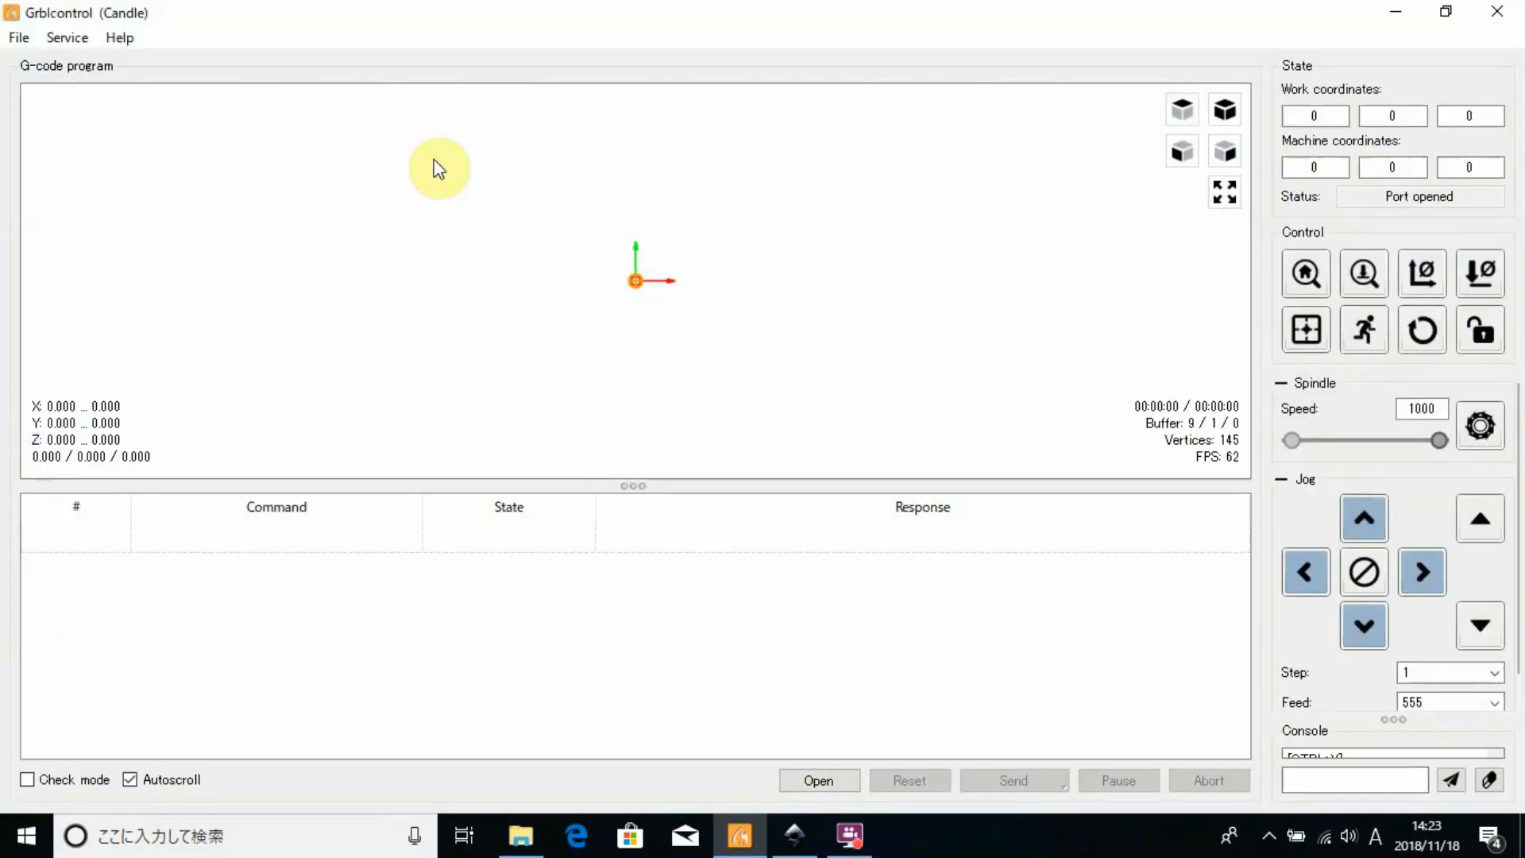
{"action": "left_click", "coordinate": [83, 41]}
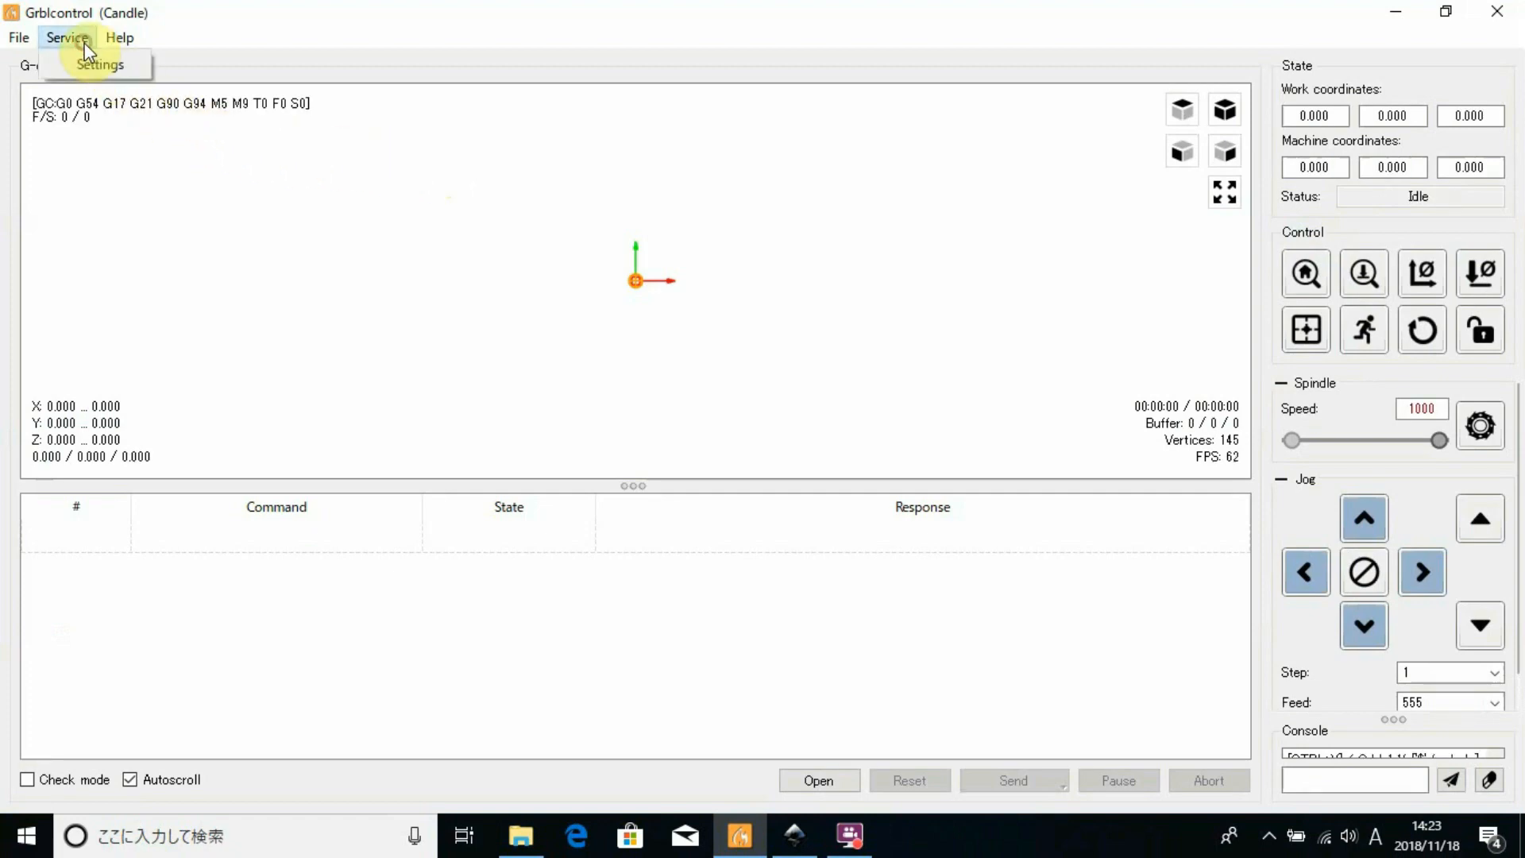
{"action": "left_click", "coordinate": [126, 64]}
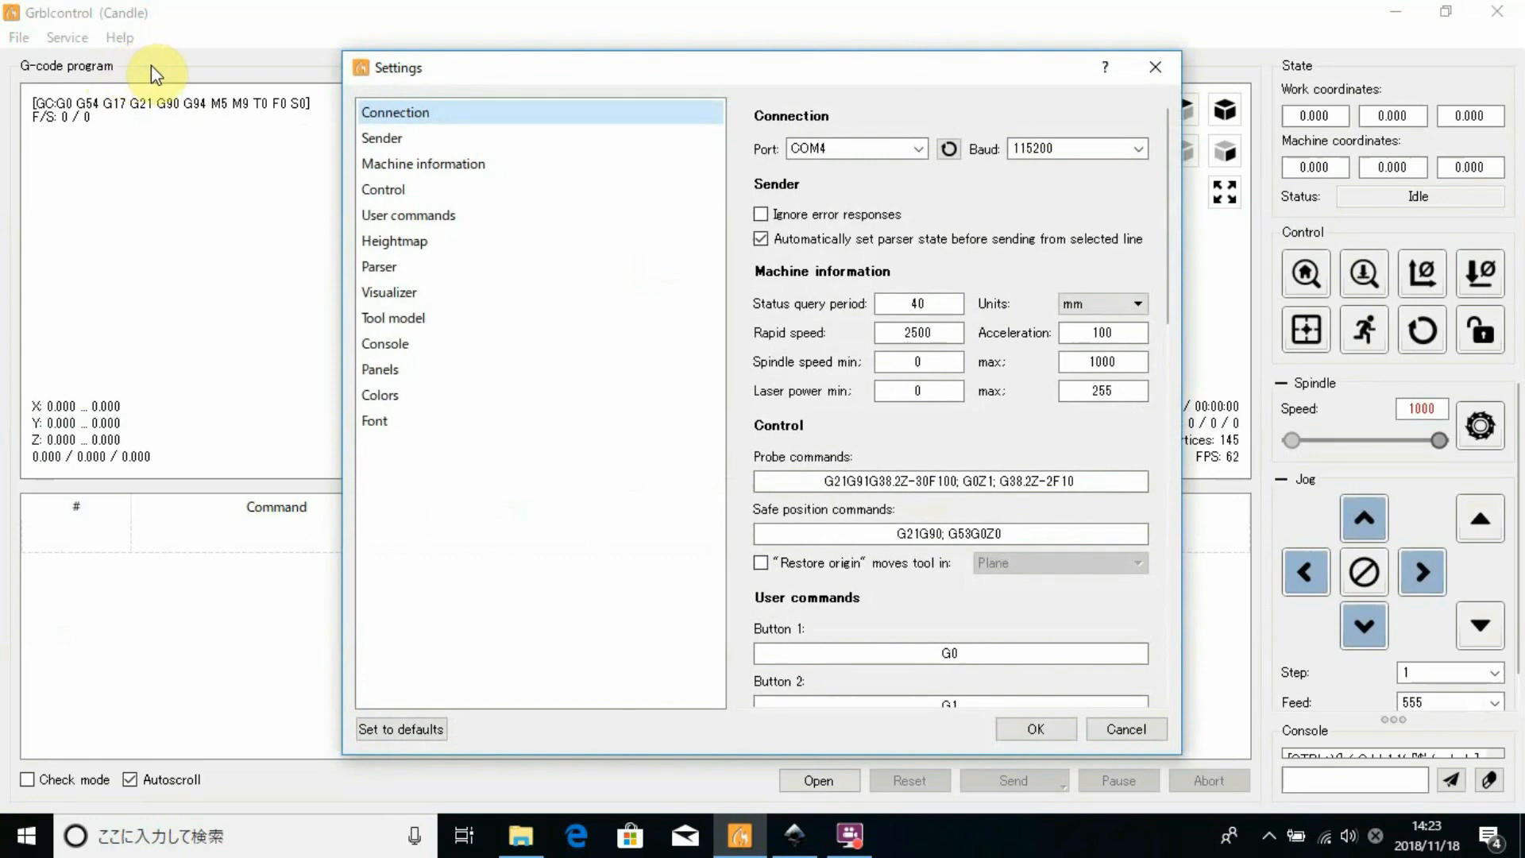
{"action": "left_click", "coordinate": [948, 151]}
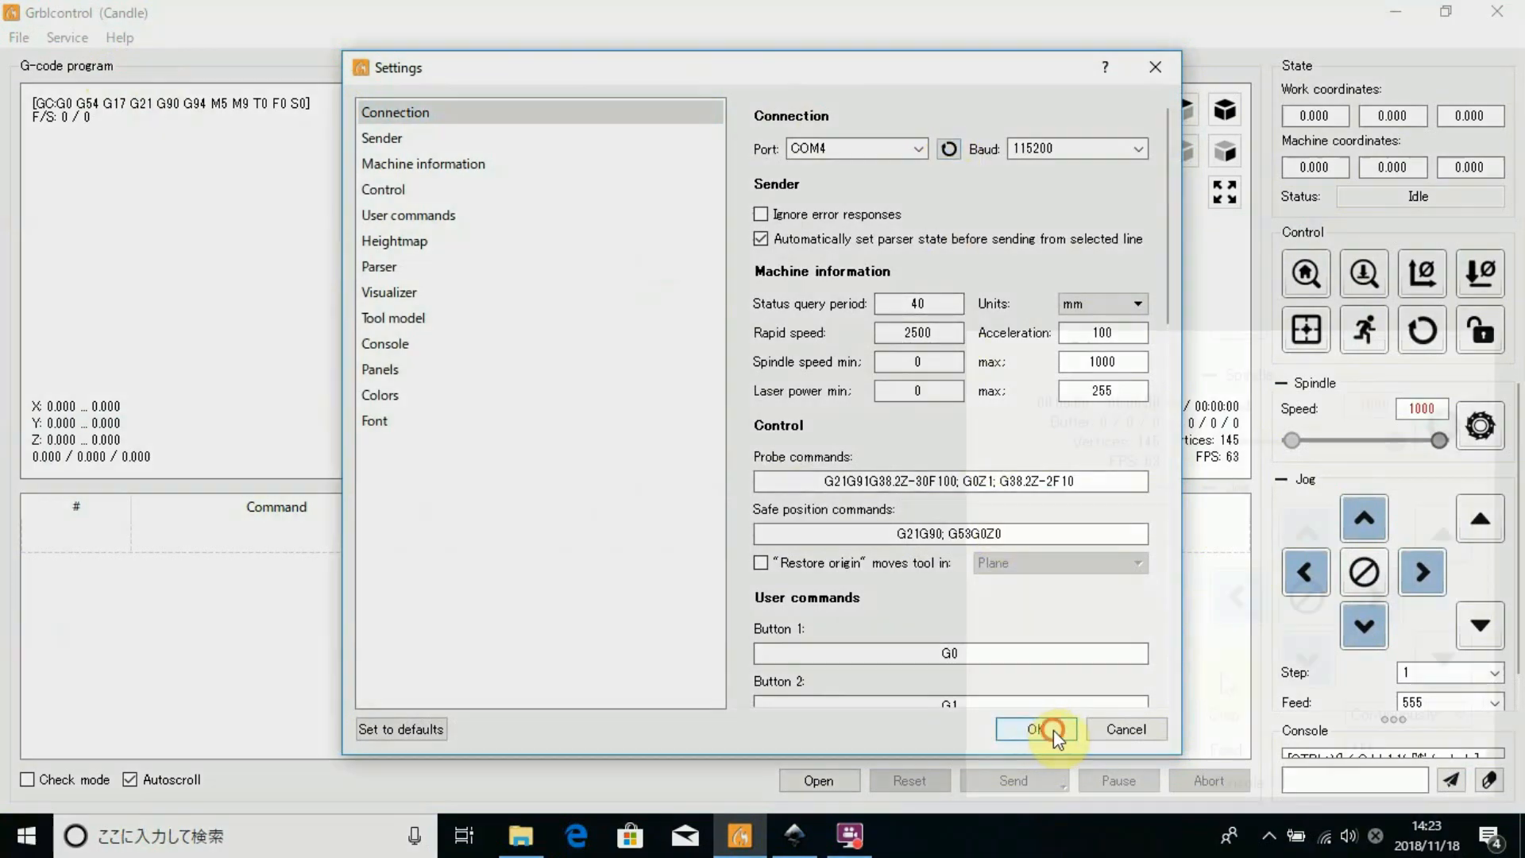
{"action": "left_click", "coordinate": [1036, 729]}
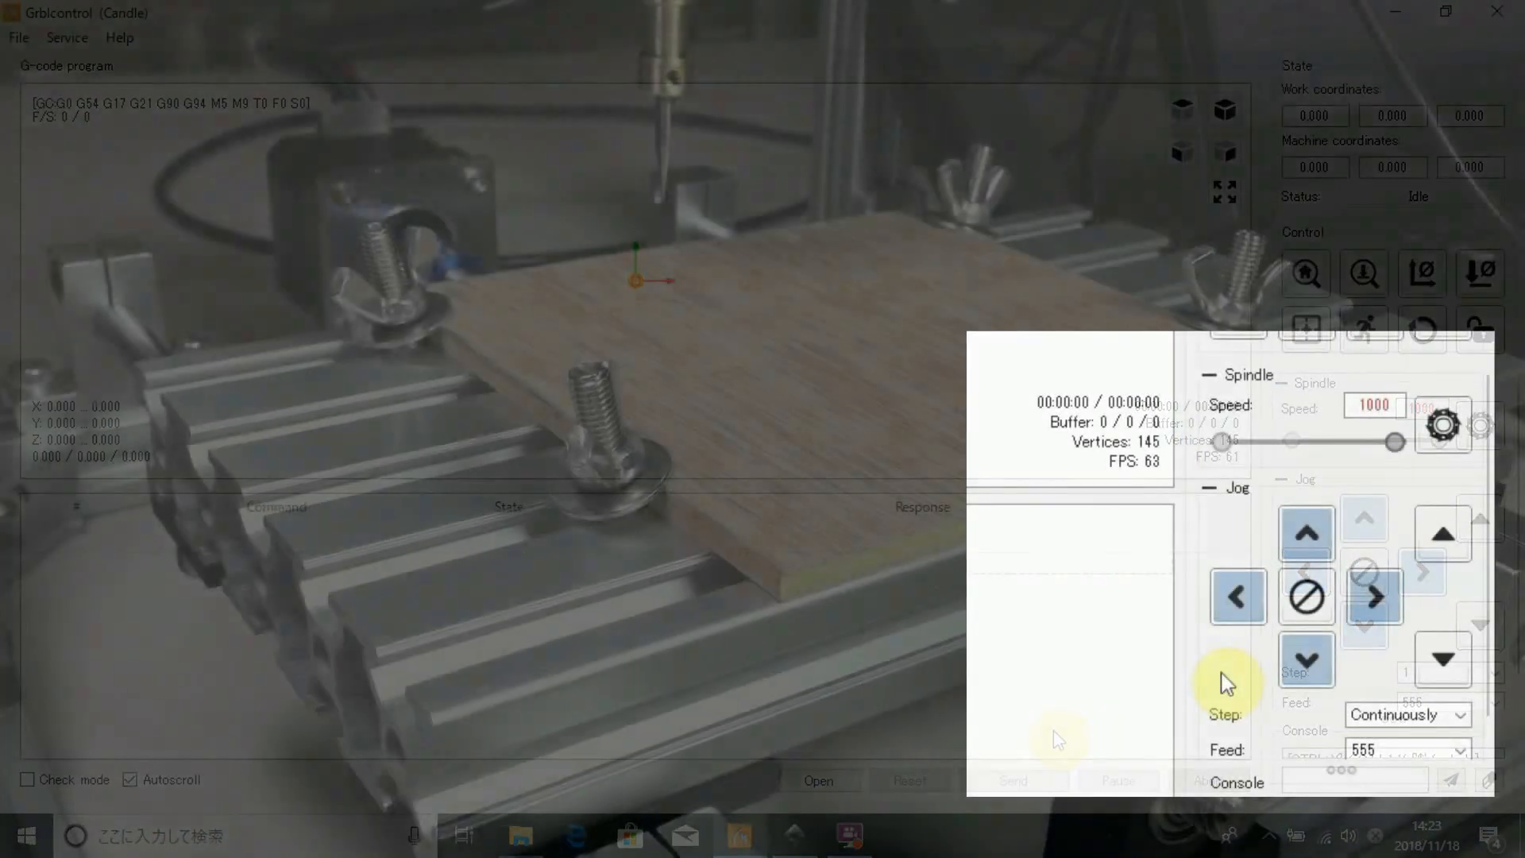
Test the machine's movement by jogging it continuously in both directions along the Y, X and Z axes
{"action": "left_click", "coordinate": [1306, 661]}
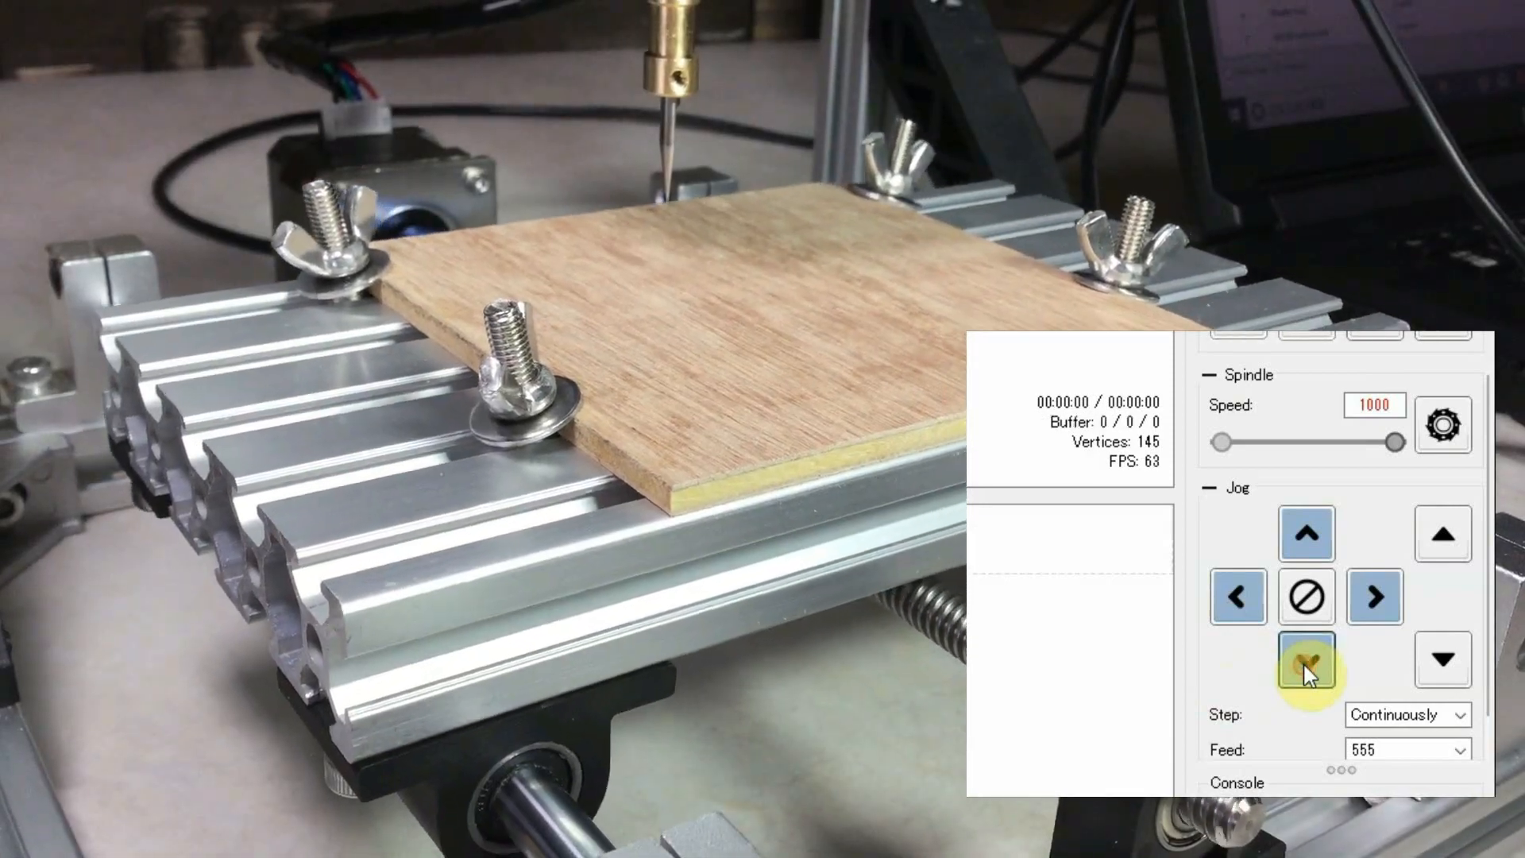
{"action": "left_click", "coordinate": [1304, 666]}
{"action": "left_click", "coordinate": [1304, 665]}
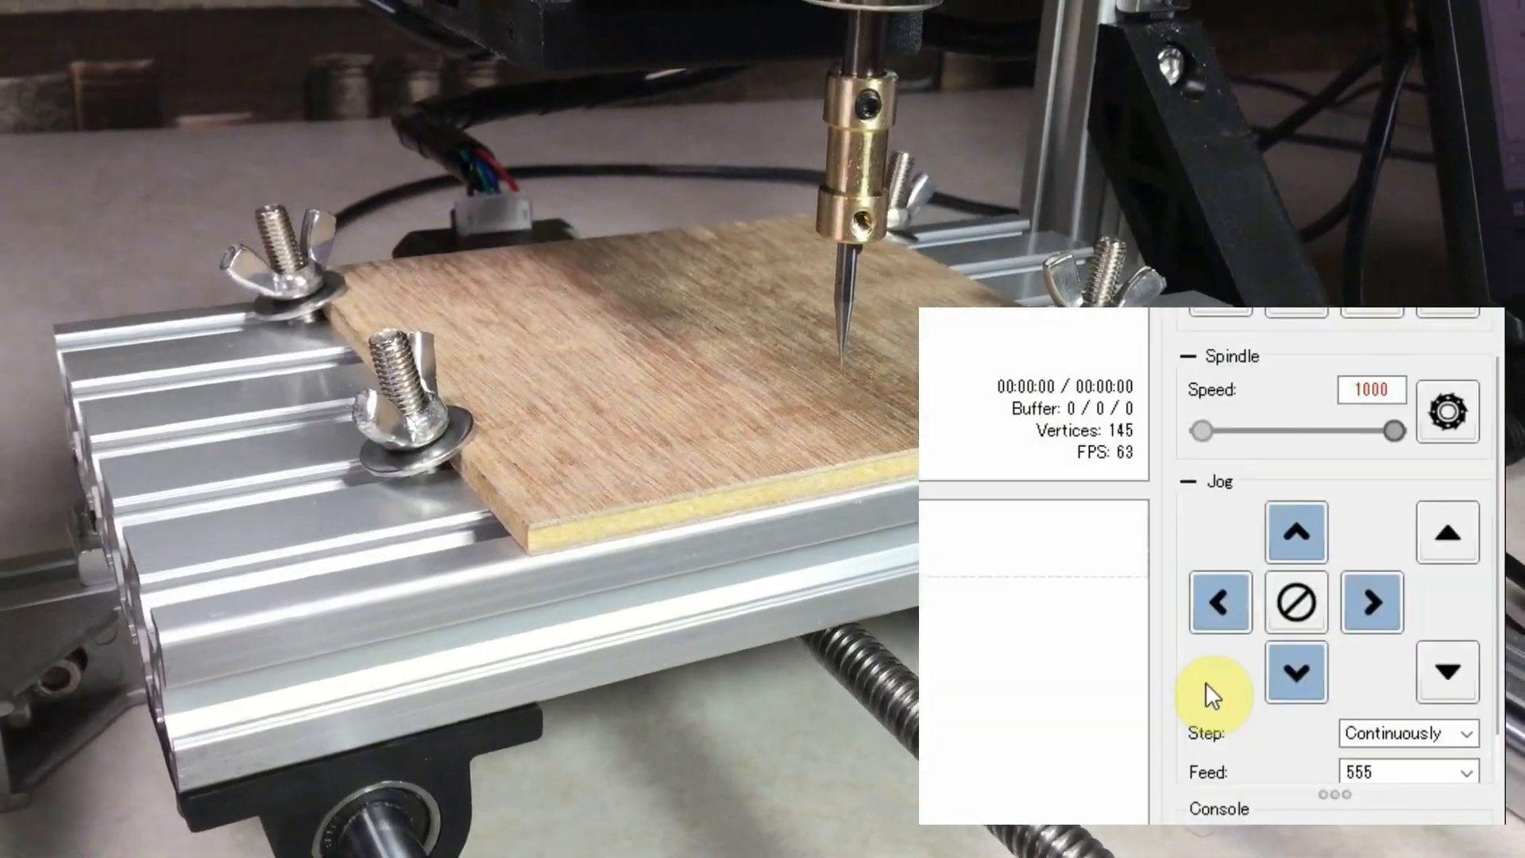
{"action": "left_click", "coordinate": [1293, 523]}
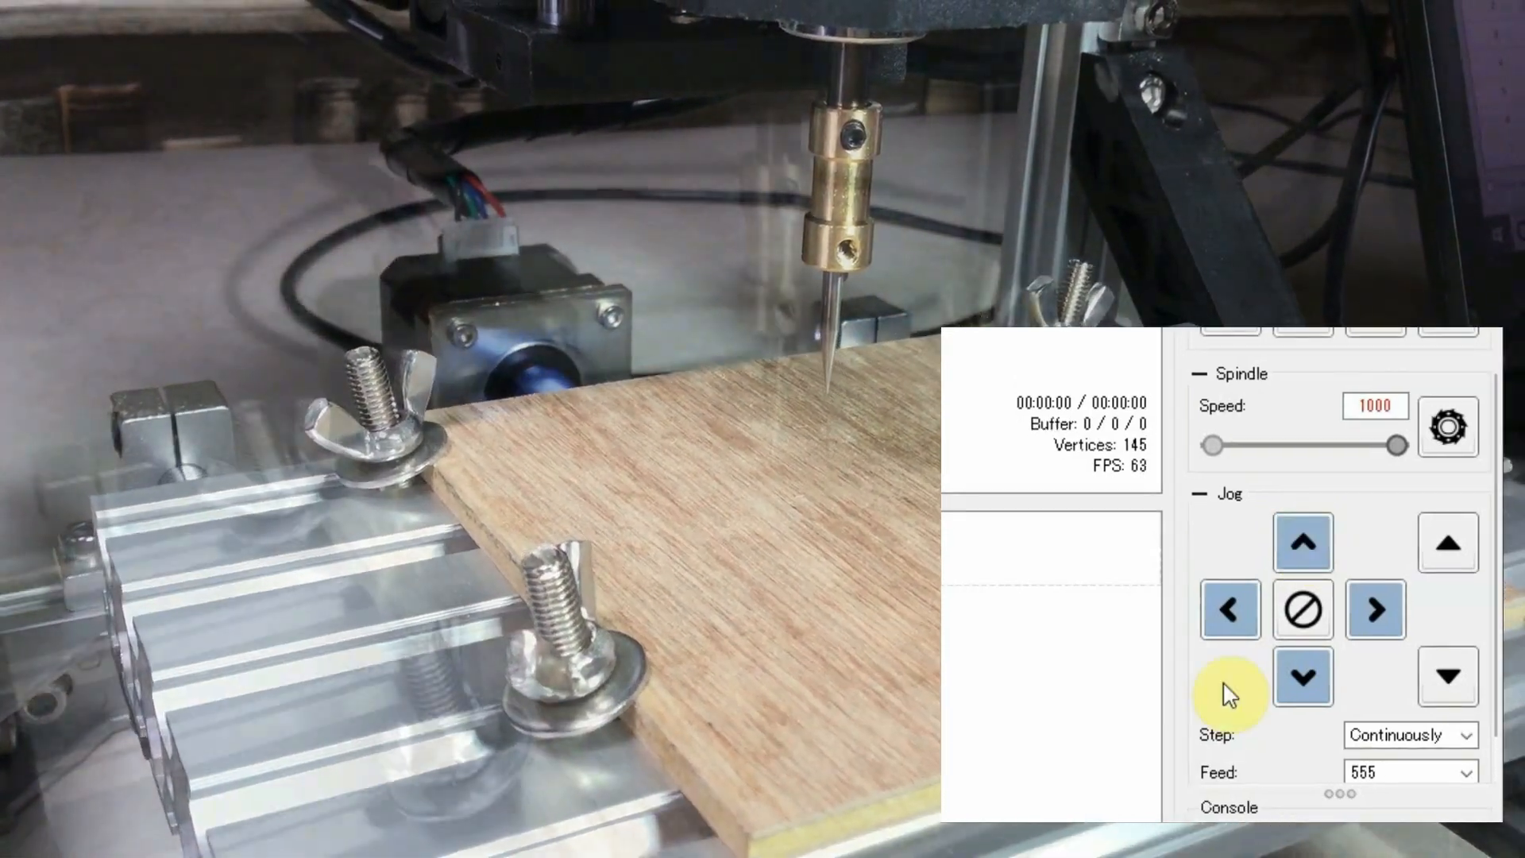
{"action": "left_click", "coordinate": [1229, 612]}
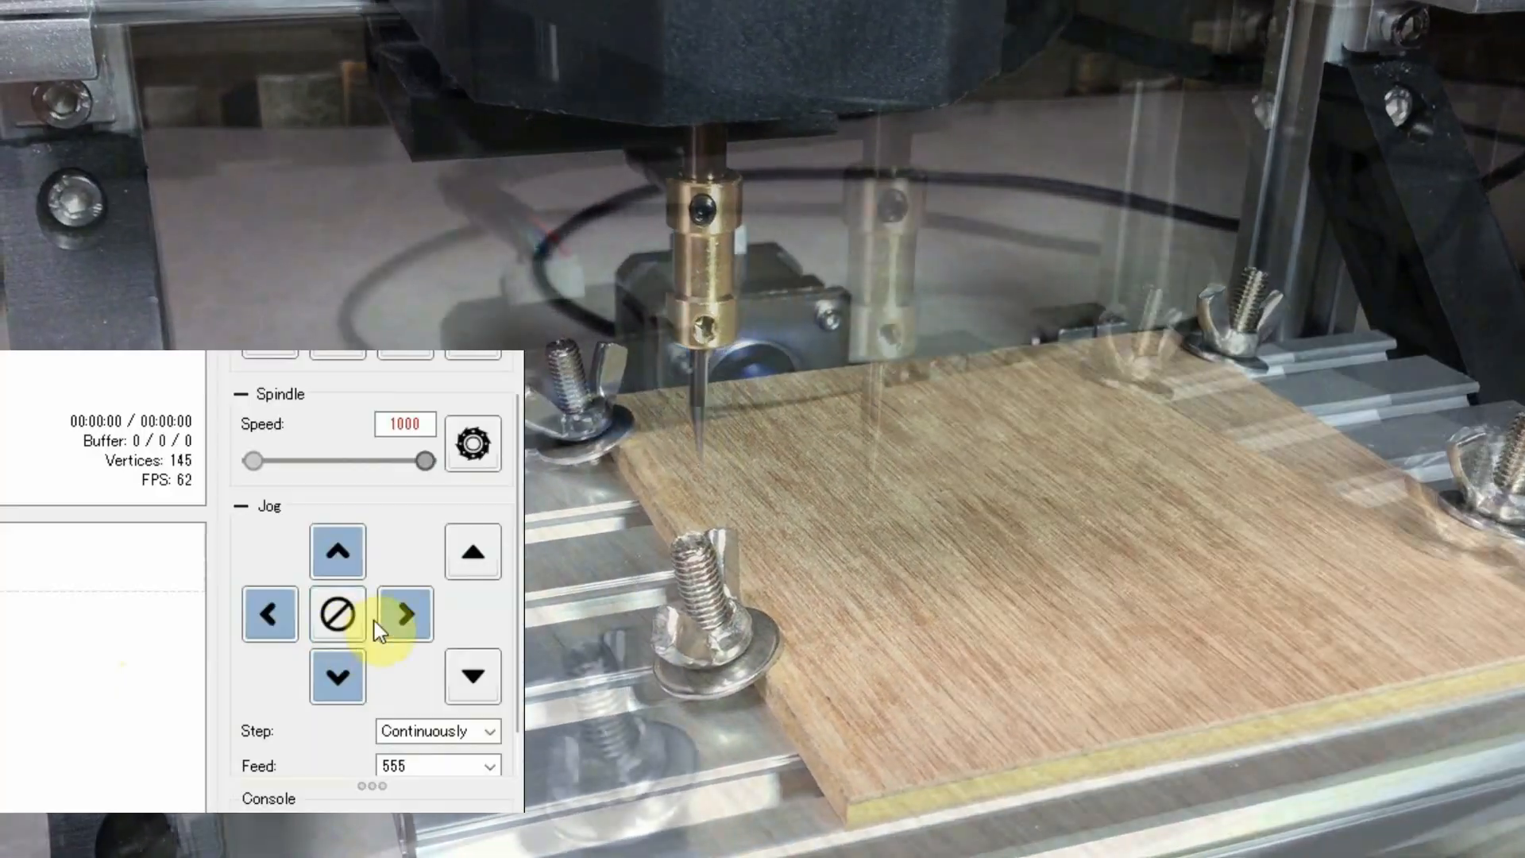
{"action": "left_click", "coordinate": [401, 614]}
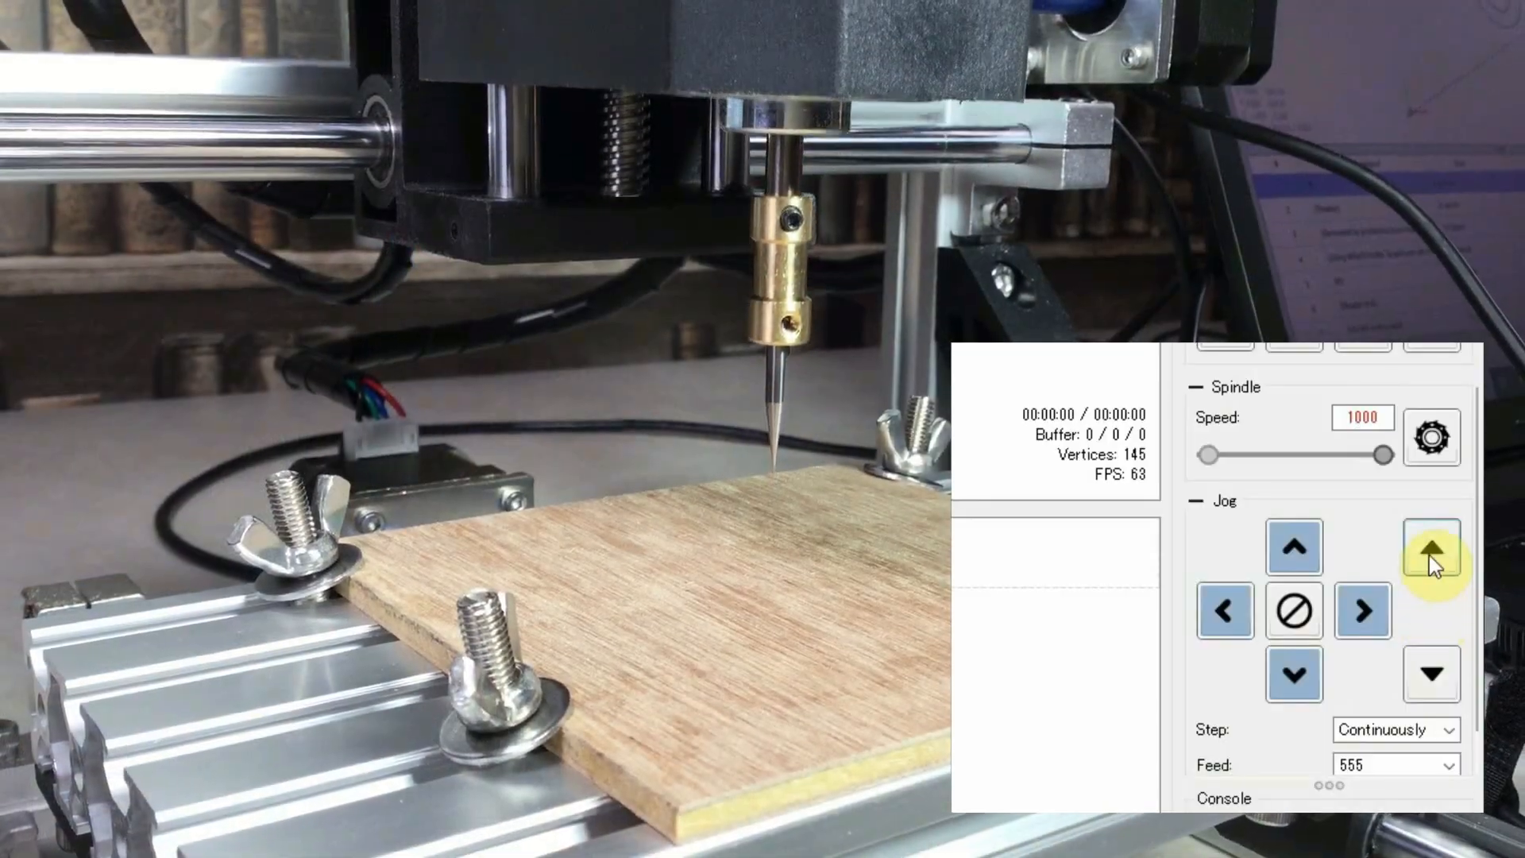
{"action": "left_click", "coordinate": [1428, 556]}
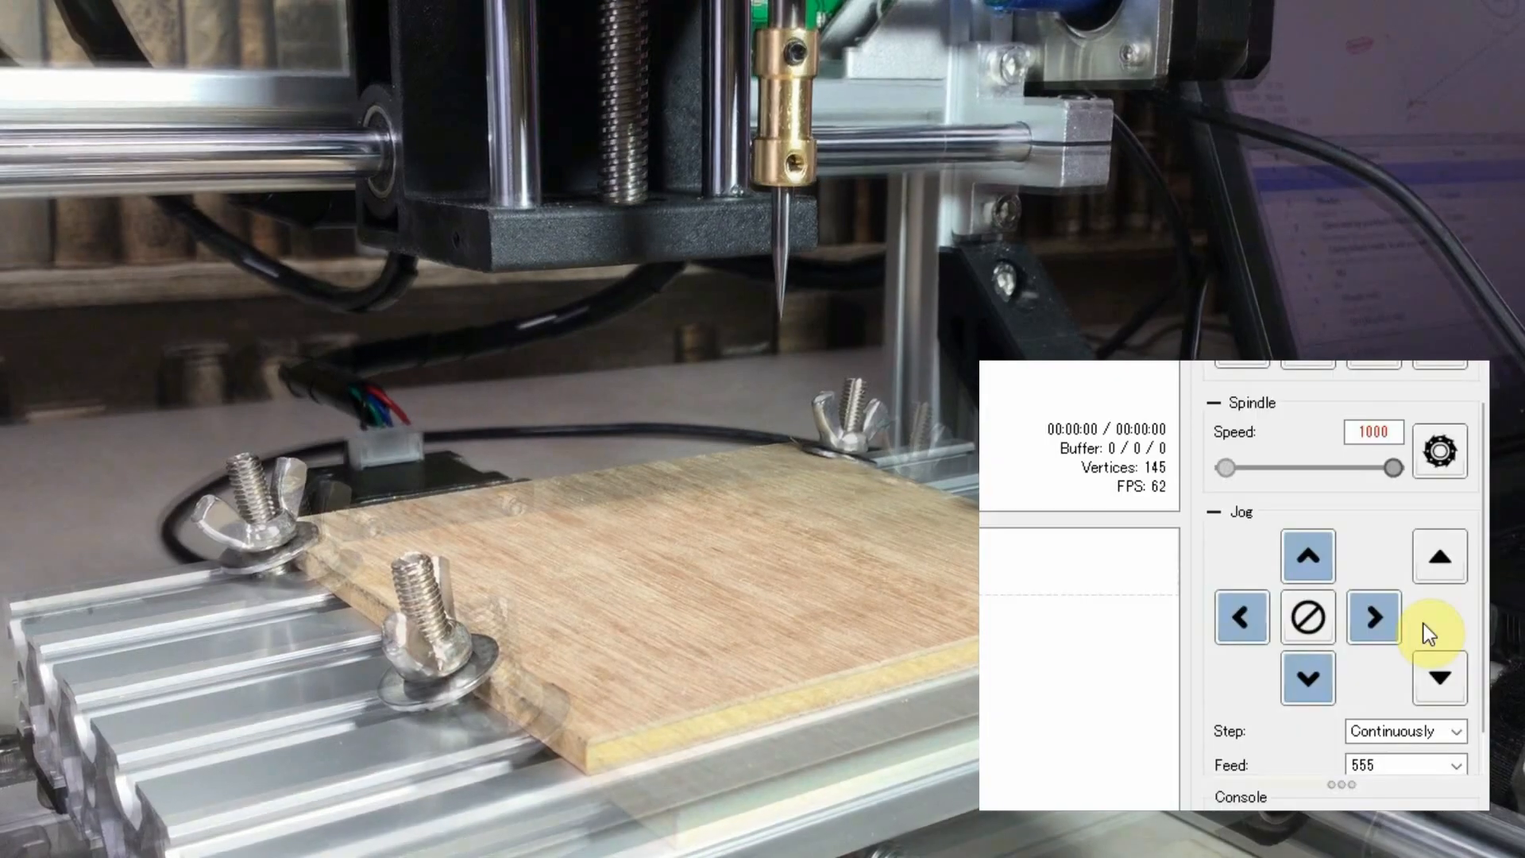
{"action": "left_click", "coordinate": [1439, 677]}
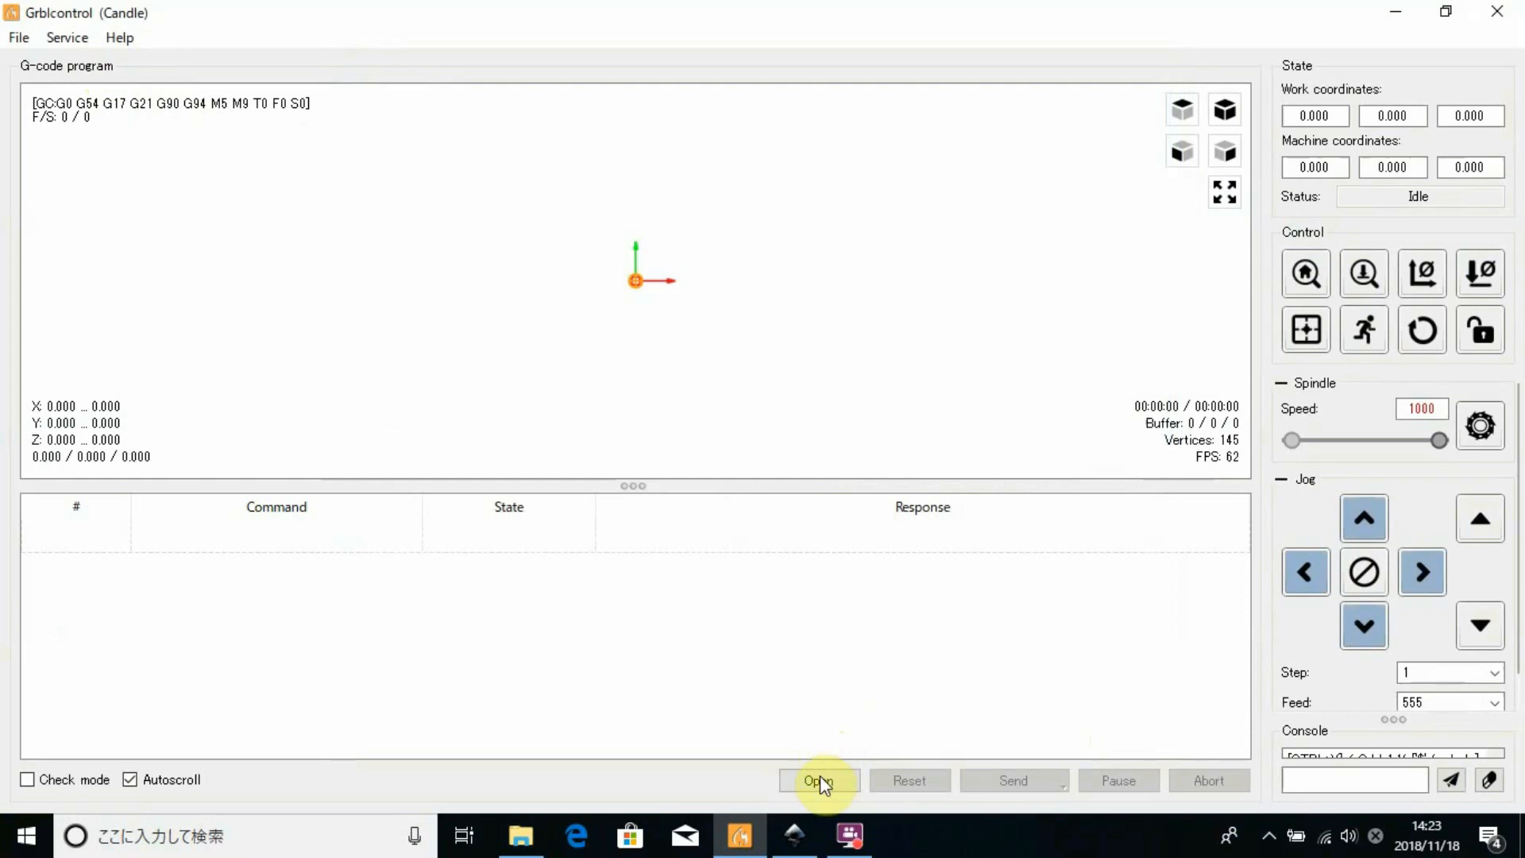
Load the G-code file new_0001.ngc from the desktop's gcode folder
{"action": "left_click", "coordinate": [826, 780]}
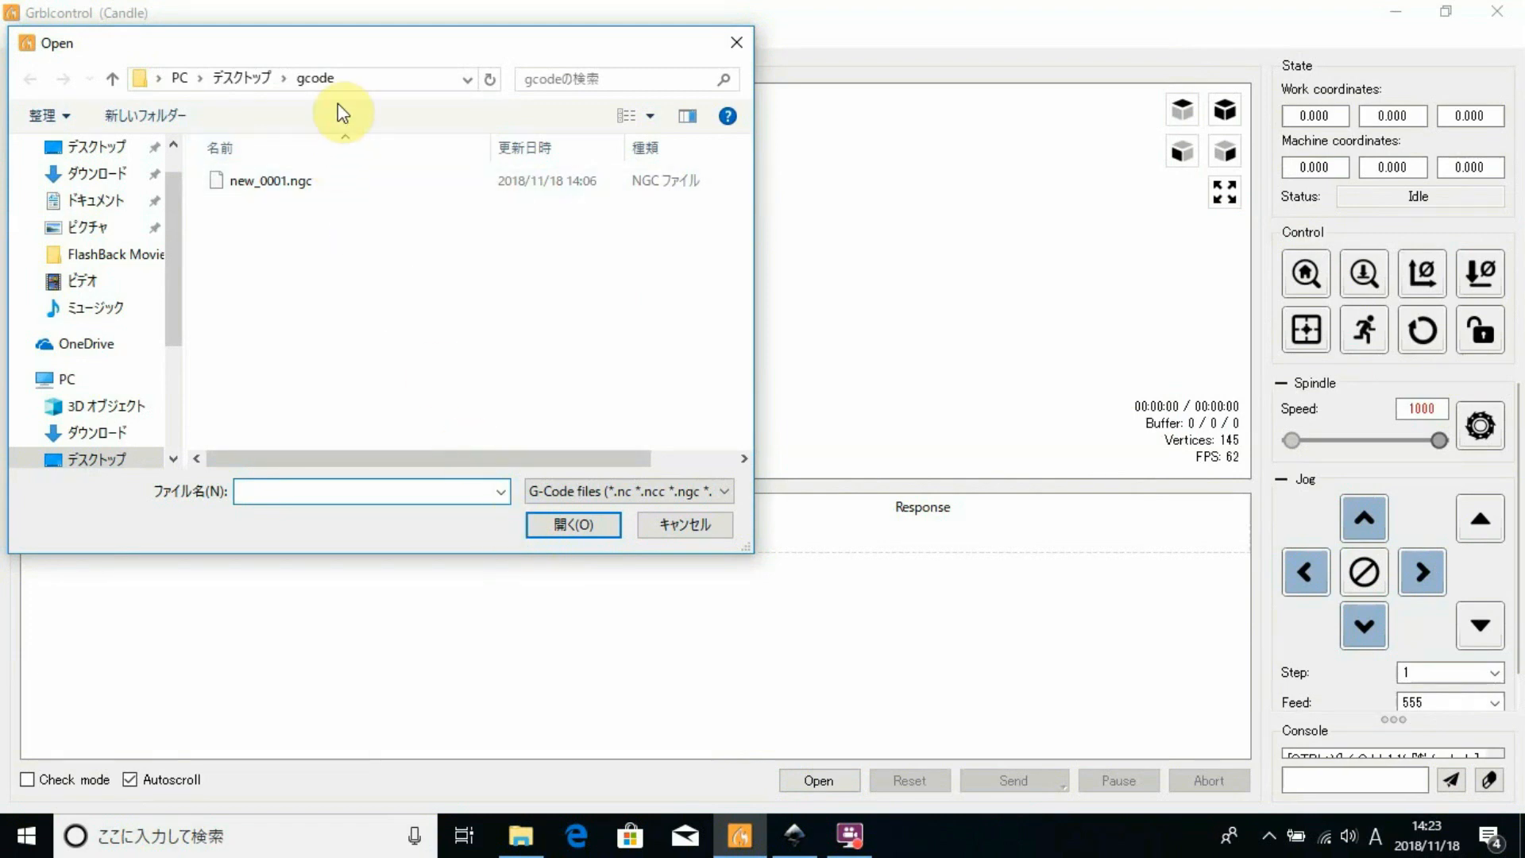
{"action": "left_click", "coordinate": [340, 80]}
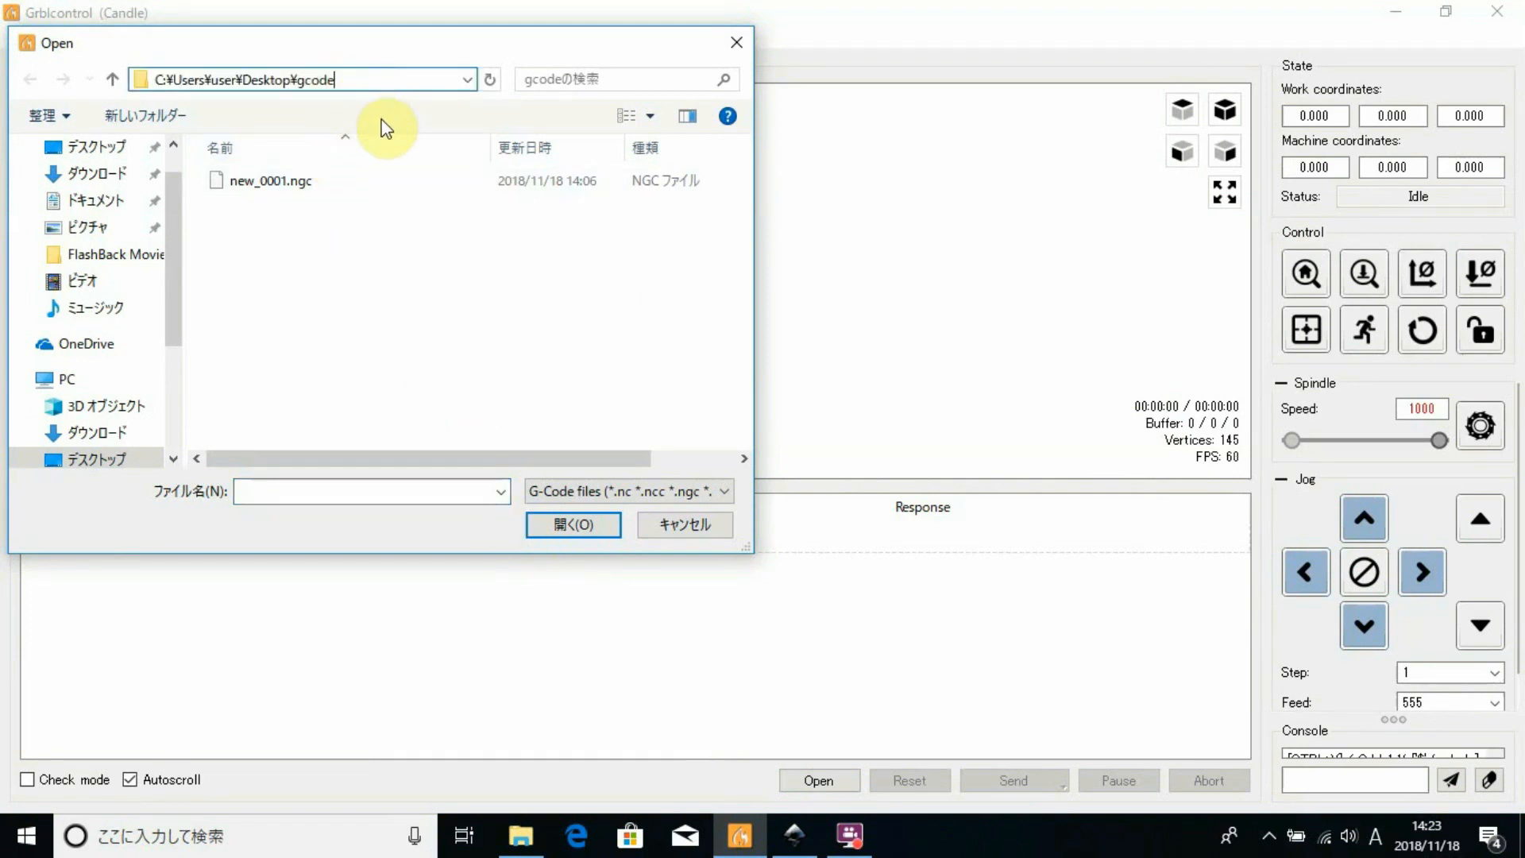
{"action": "left_click", "coordinate": [322, 184]}
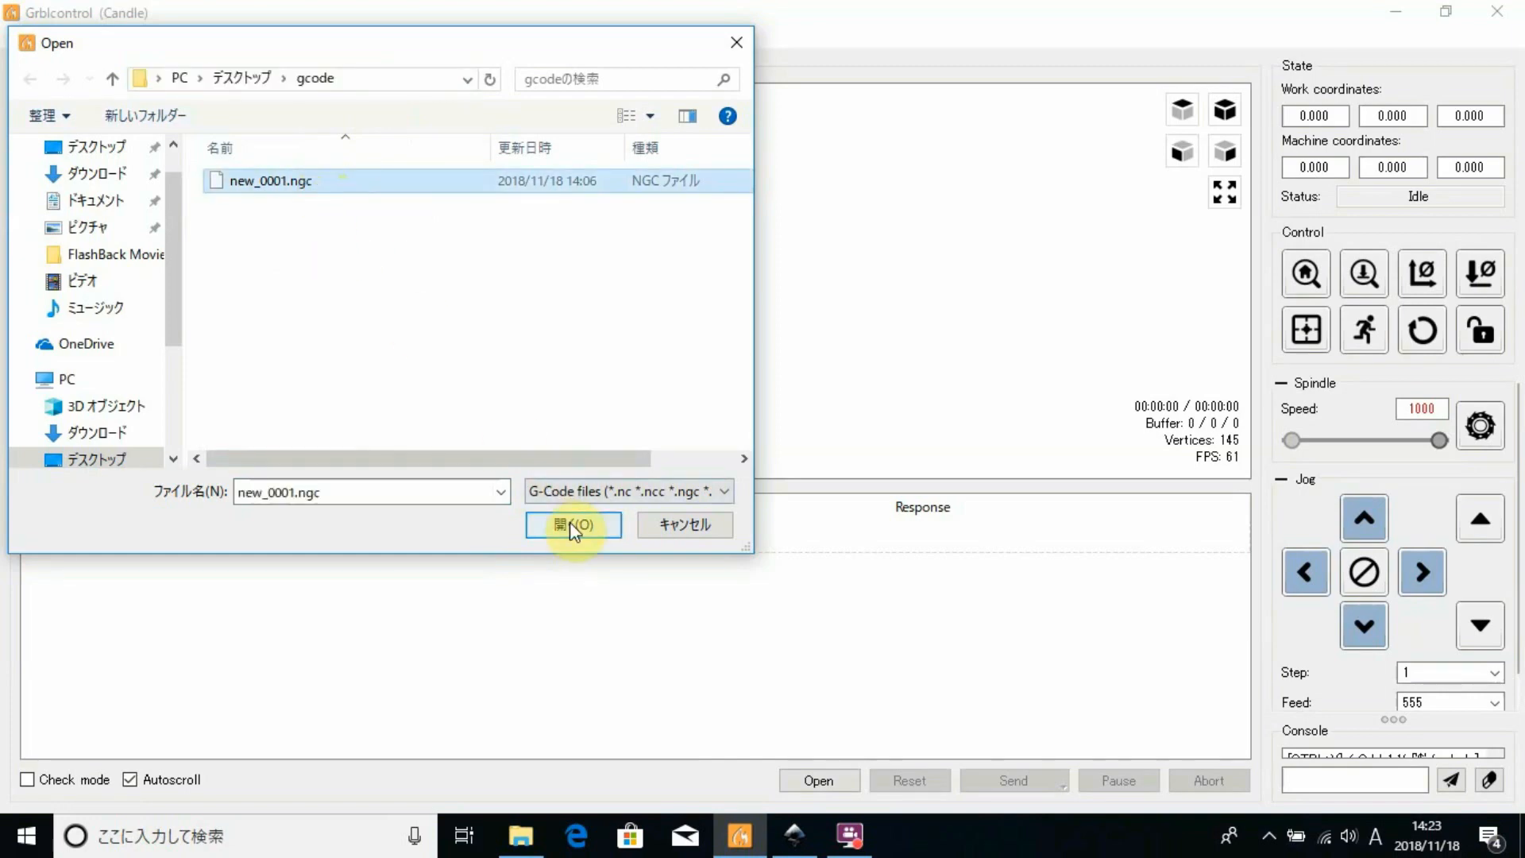
{"action": "left_click", "coordinate": [596, 529]}
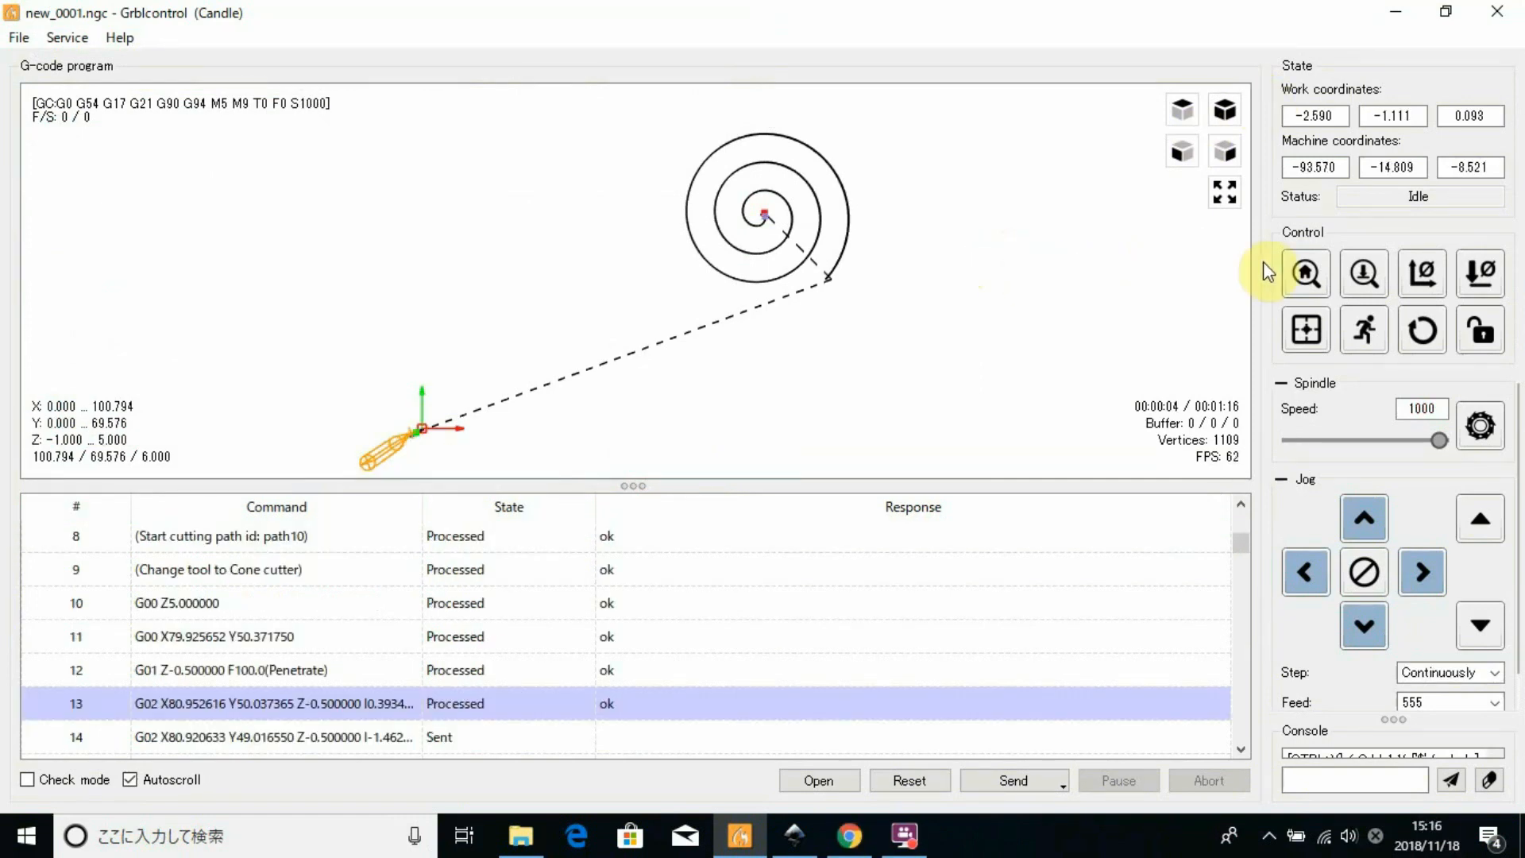
Zero the XY and Z work coordinates at the cutter's current position
{"action": "left_click", "coordinate": [1417, 269]}
{"action": "left_click", "coordinate": [1469, 270]}
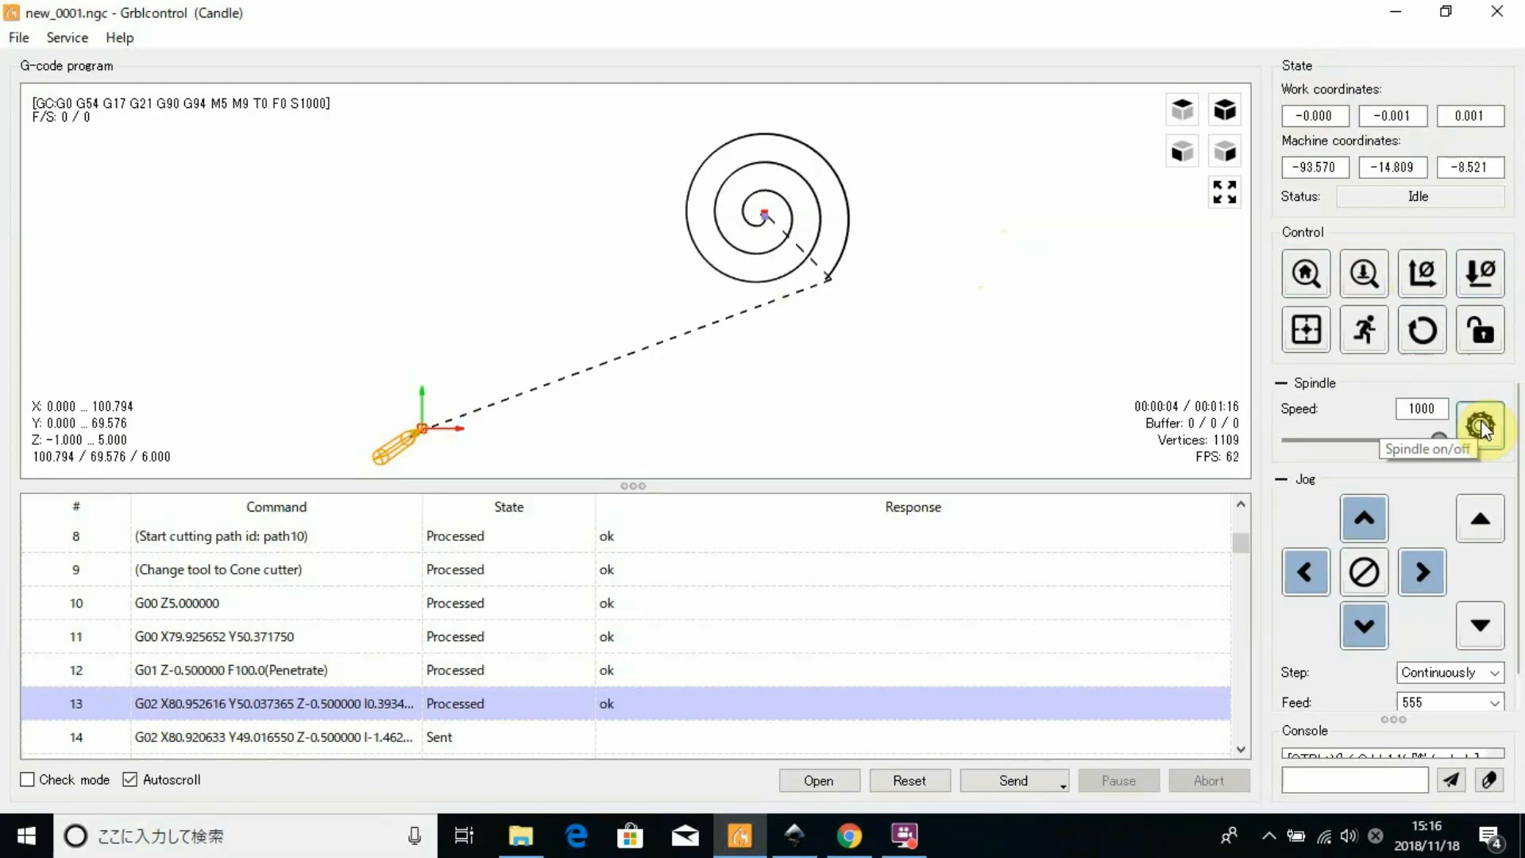
Turn on the spindle and send the loaded spiral program to the machine to start engraving
{"action": "left_click", "coordinate": [1480, 425]}
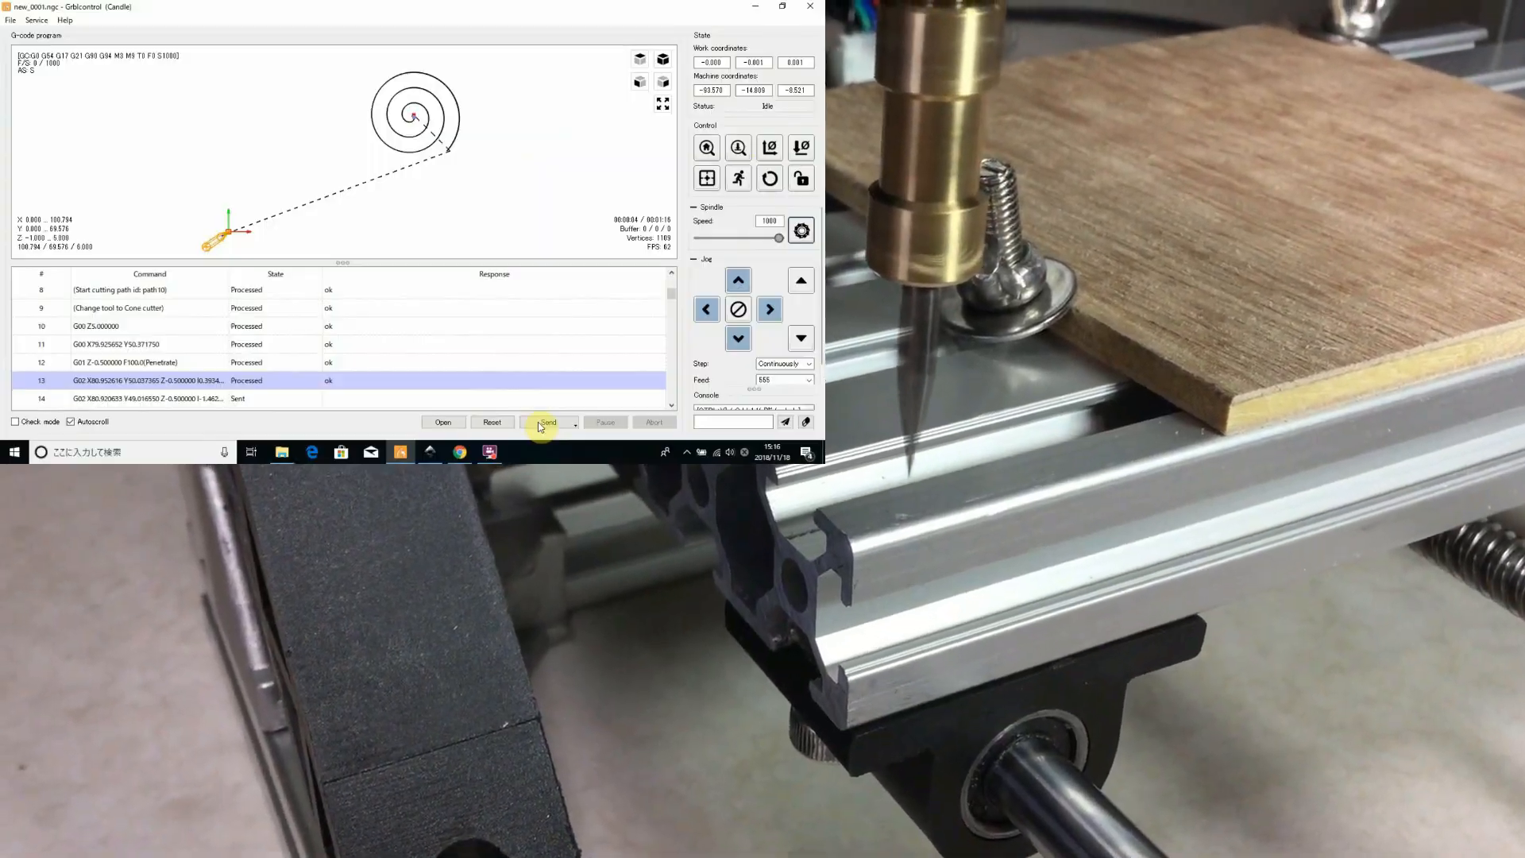
{"action": "left_click", "coordinate": [537, 422]}
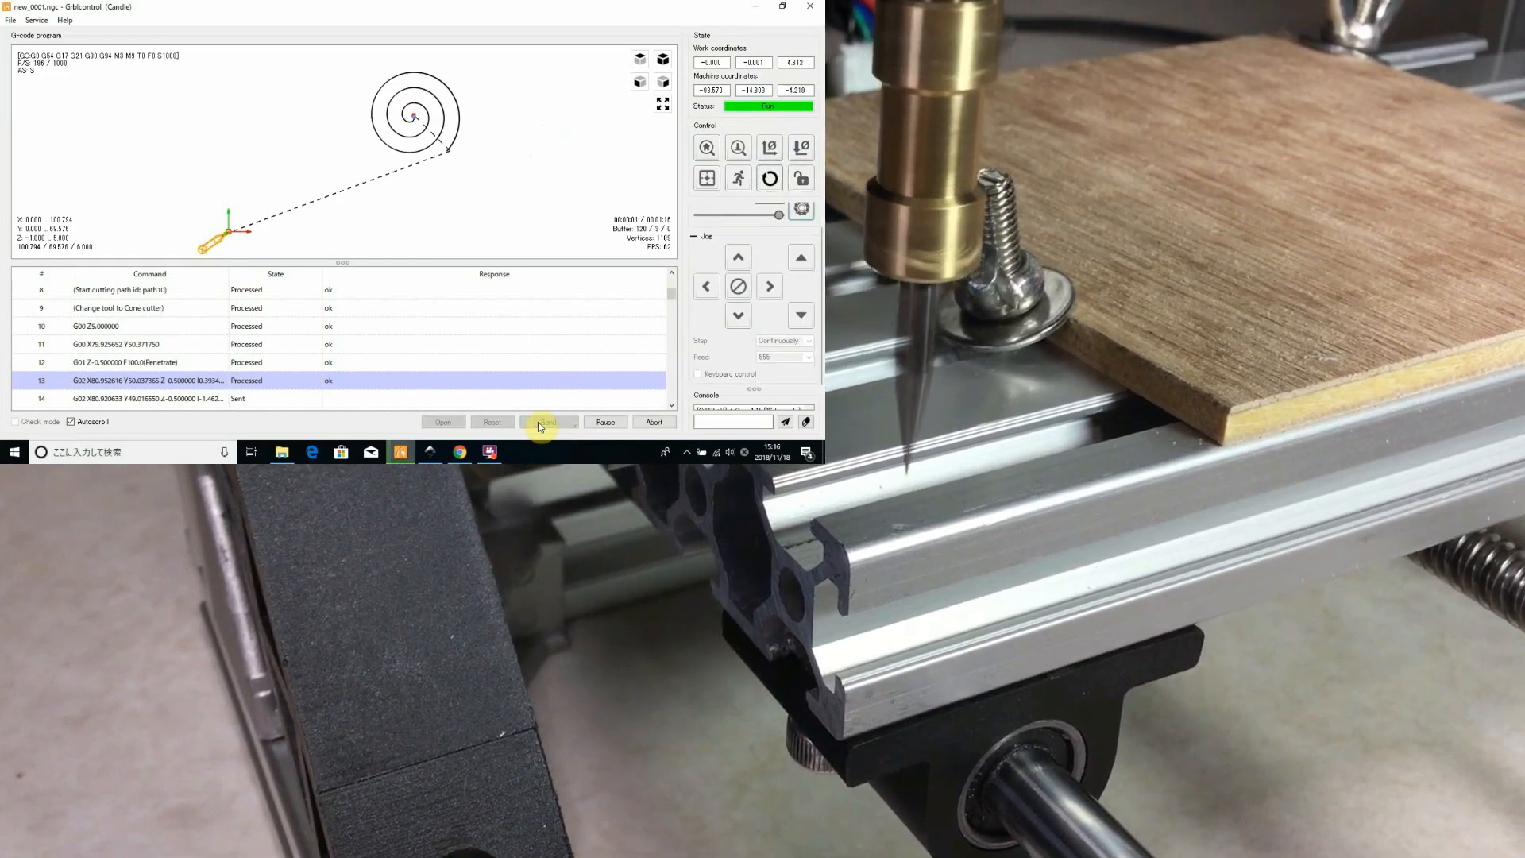